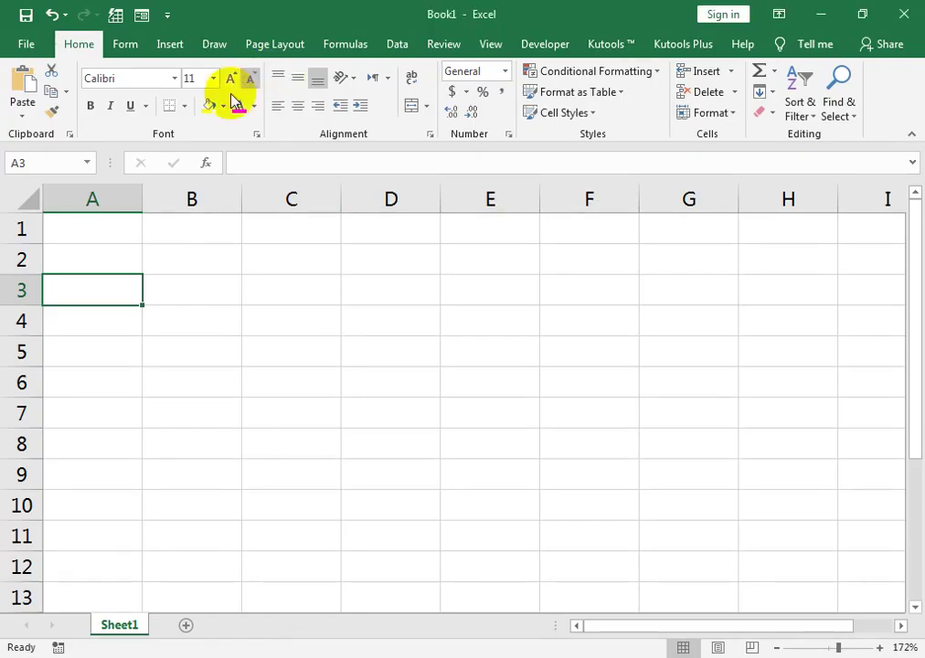
# Leave YouTube for a new blank Excel workbook and select cell B1 for the title
pyautogui.click(197, 232)
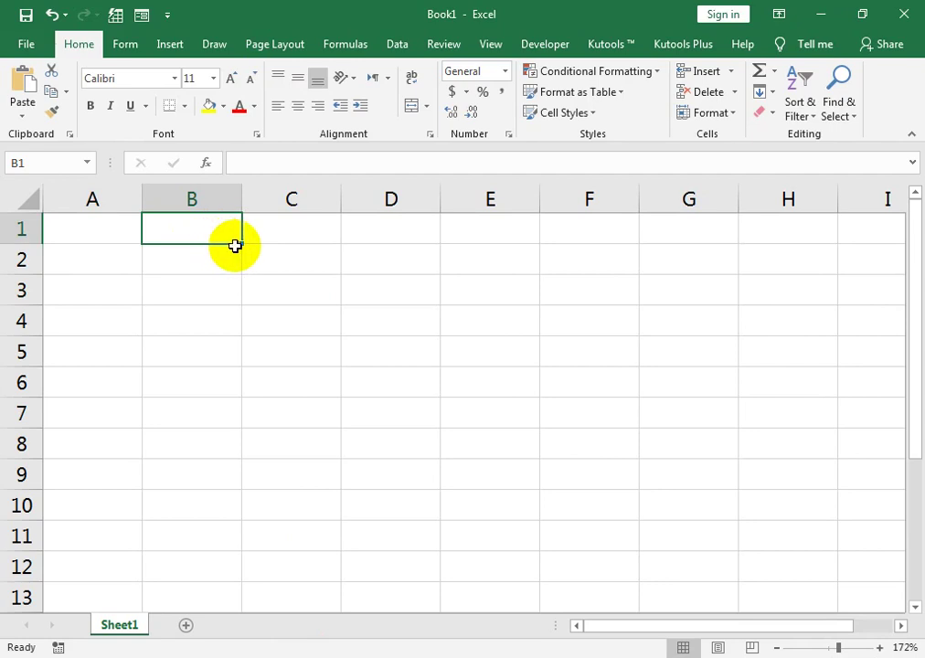
# Enter the title Quotation in B1, then Company Name, Bid Reference and Bid Opening Date in A3:A5
pyautogui.write('Quo')
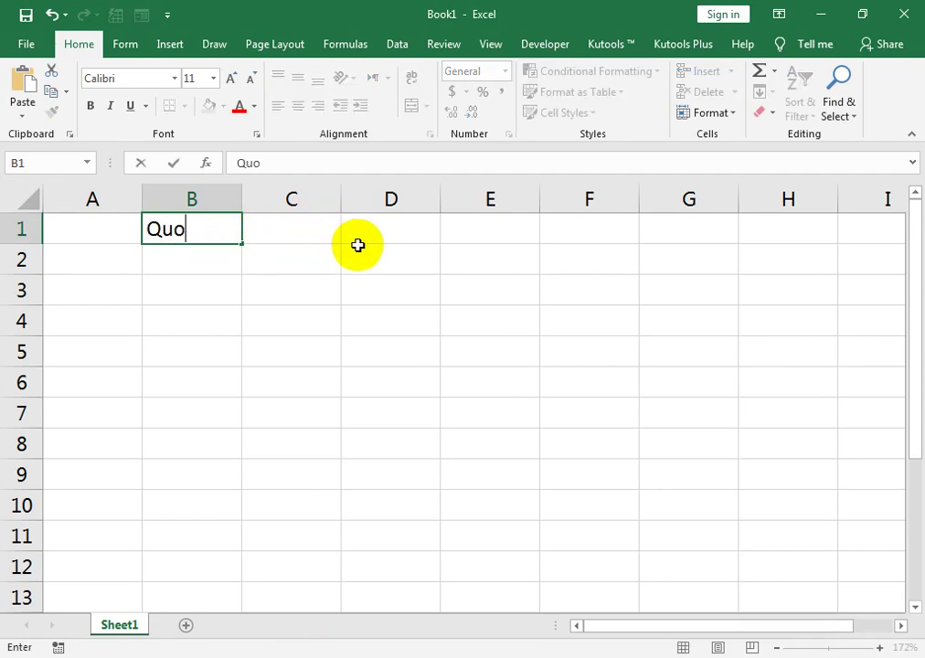
pyautogui.write('tation')
pyautogui.press('Return')
pyautogui.press('Return')
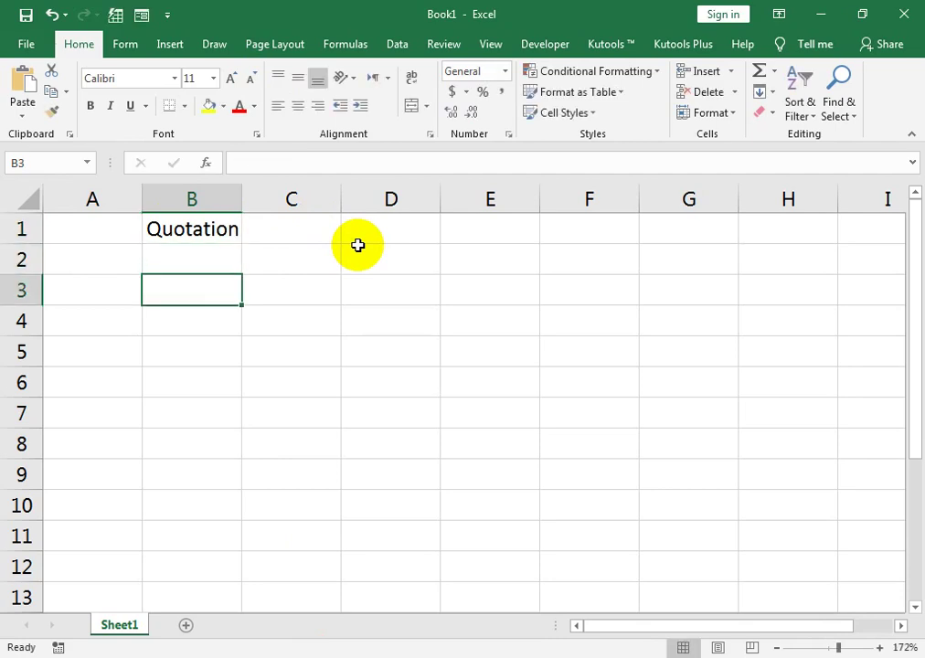
pyautogui.press('Left')
pyautogui.write('Company')
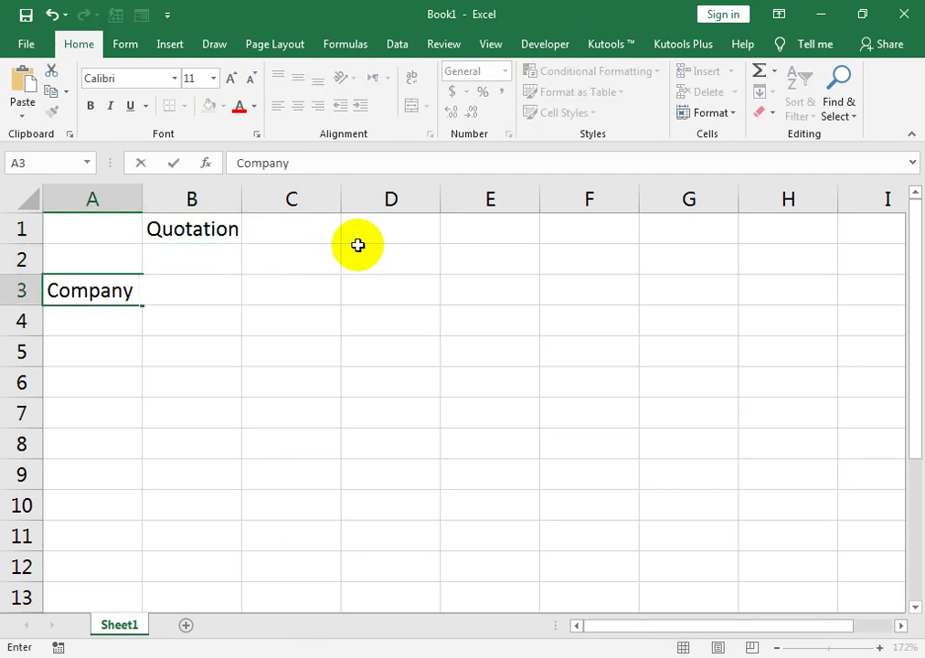
pyautogui.write(' Name')
pyautogui.press('Return')
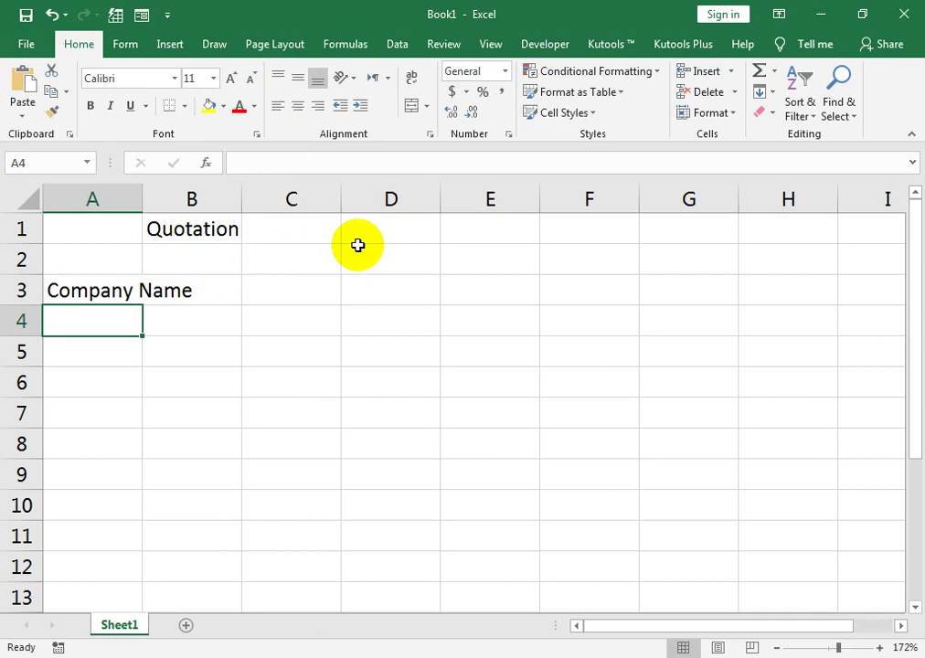
pyautogui.write('Bid Re')
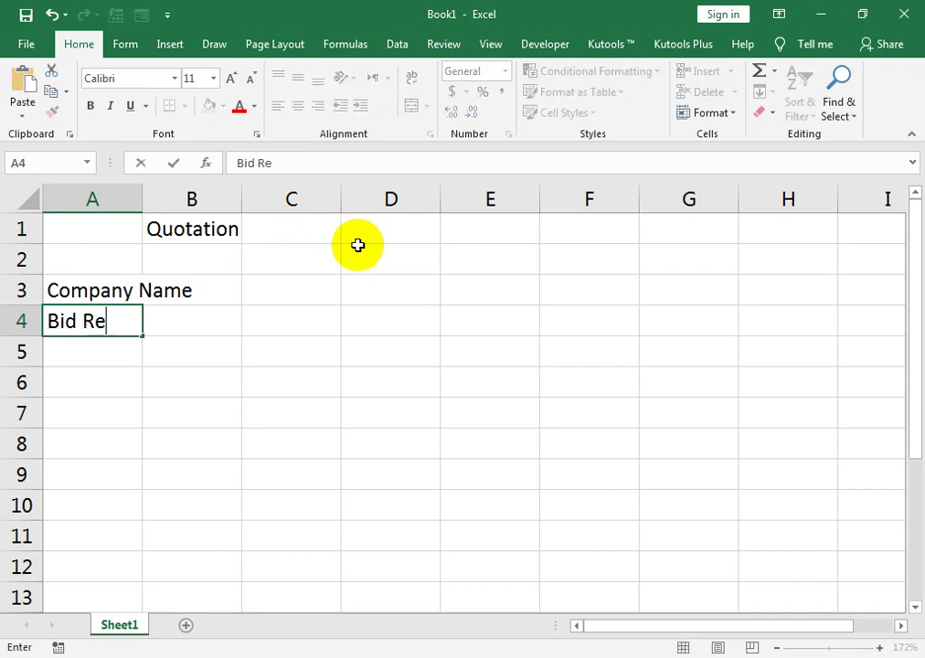
pyautogui.write('ference')
pyautogui.press('Return')
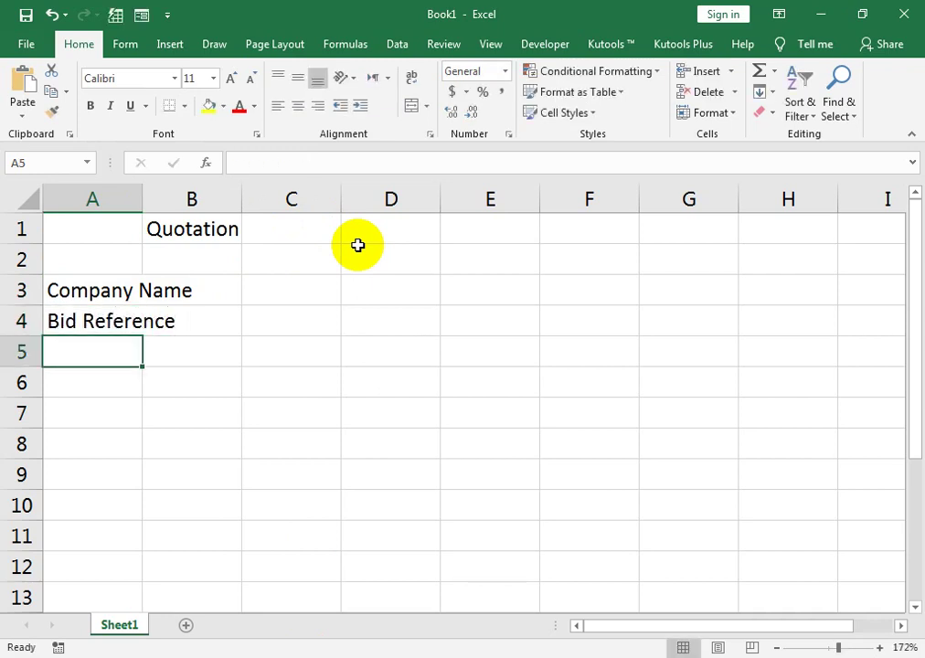
pyautogui.write('Bid ')
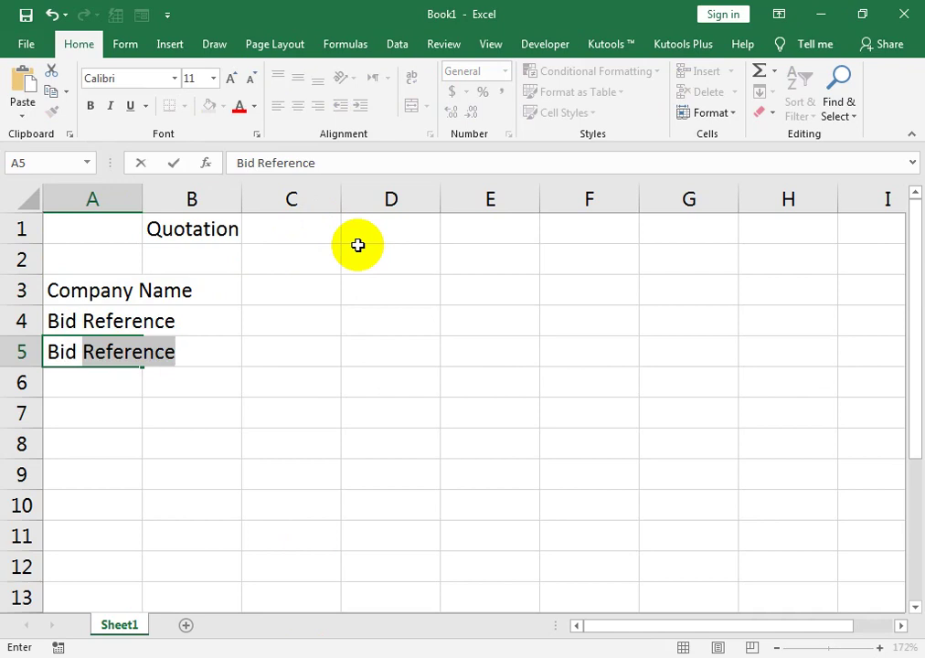
pyautogui.write('D')
pyautogui.press('BackSpace')
pyautogui.write('Op')
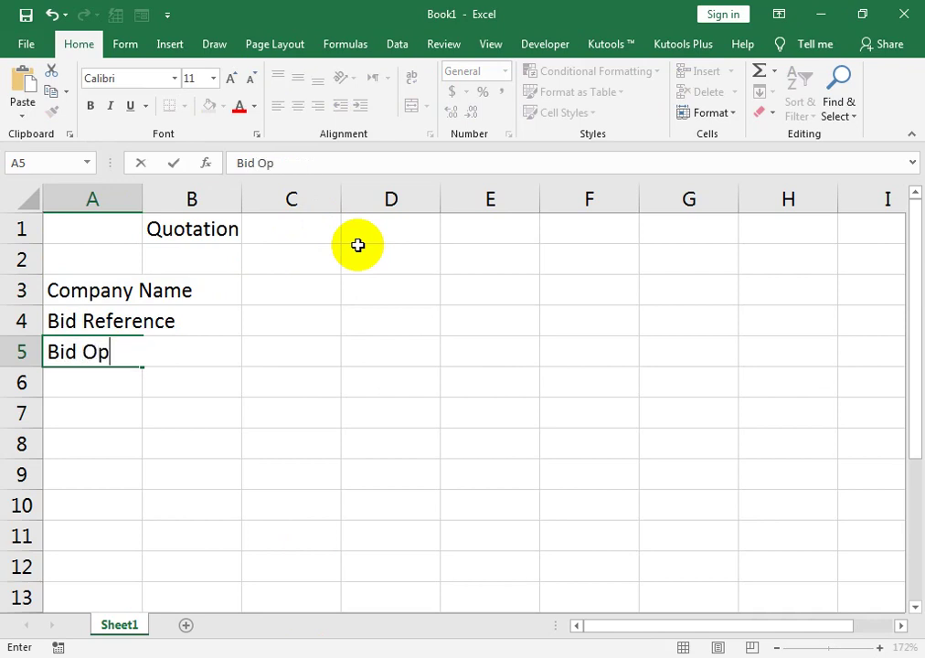
pyautogui.write('ening Date')
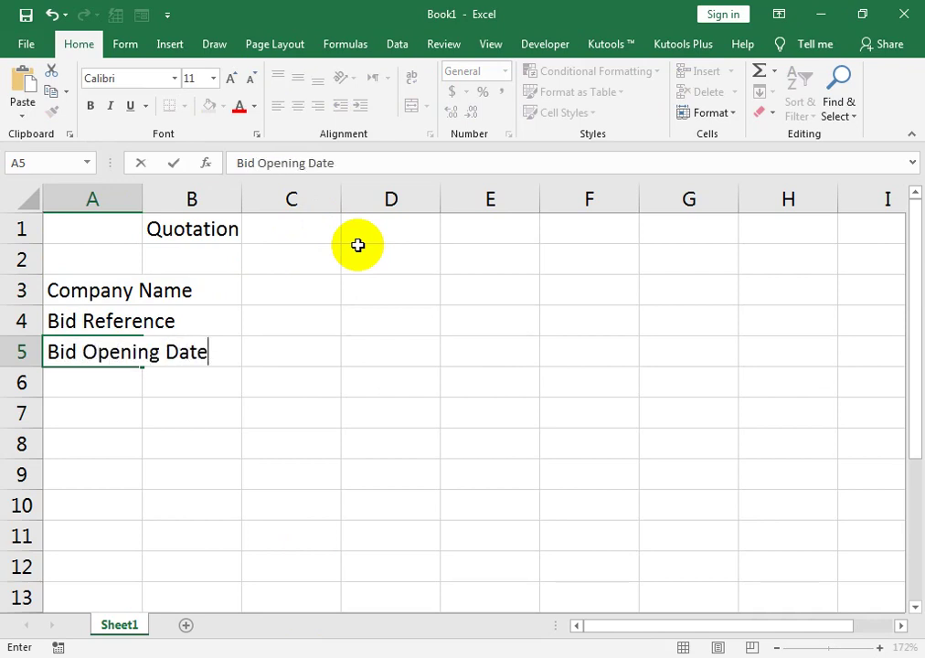
pyautogui.press('Return')
# Type 'Subject : Quotation For Office Equipment' in B7, correcting the Equipment typo
pyautogui.press('Down')
pyautogui.press('Down')
pyautogui.press('Up')
pyautogui.press('Right')
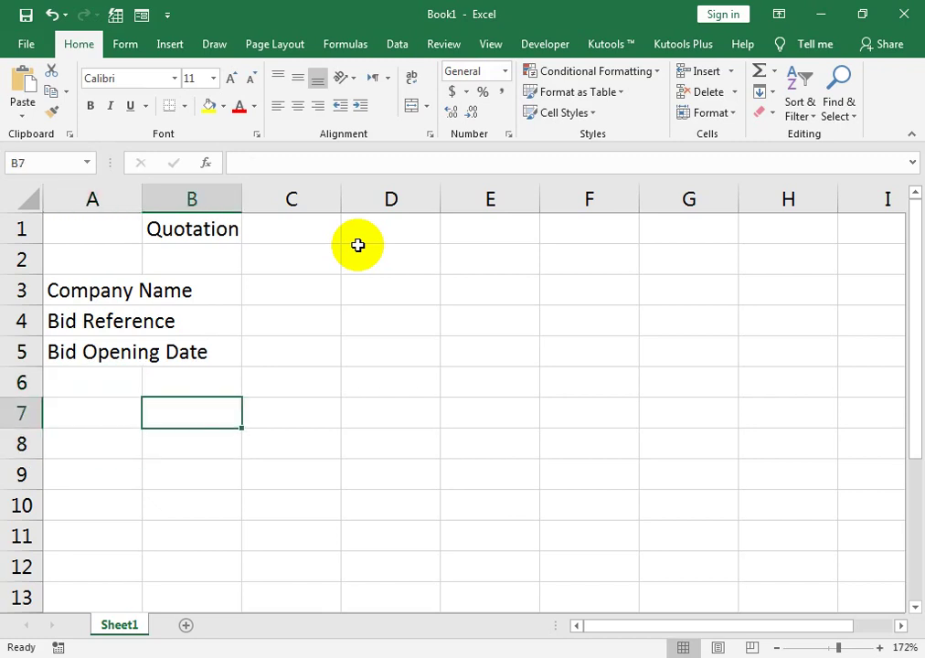
pyautogui.write('Sub ')
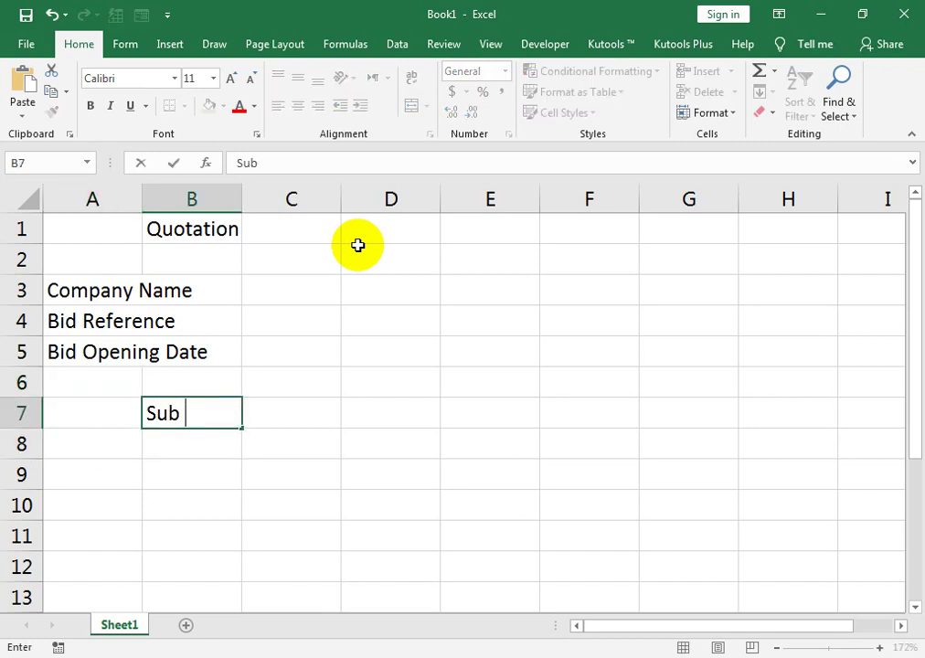
pyautogui.write('ct ')
pyautogui.write(' Quotation For ')
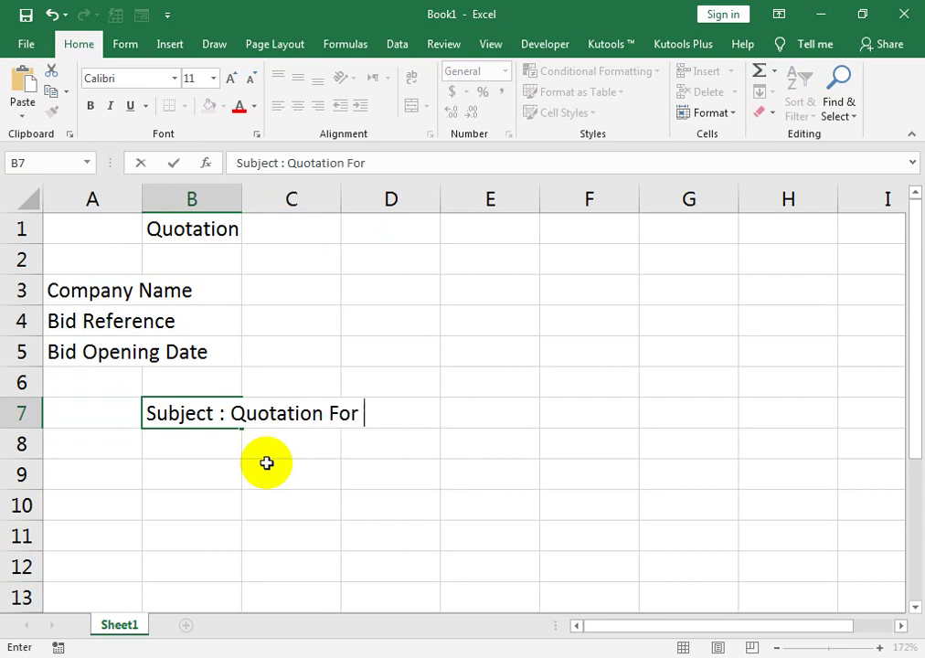
pyautogui.write('OfficeEq')
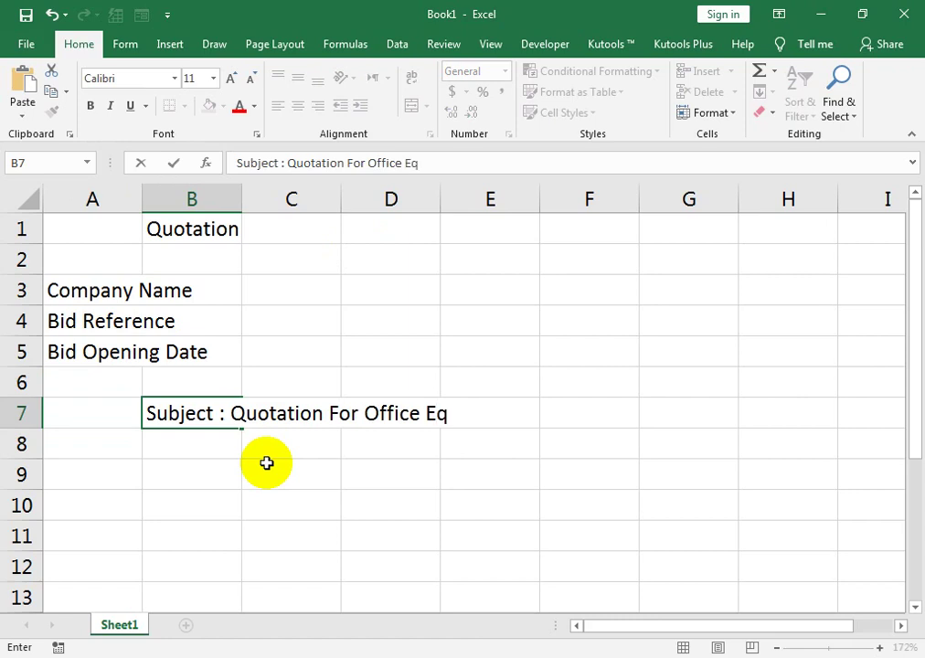
pyautogui.write('ip')
pyautogui.write('emnt')
pyautogui.press('BackSpace')
pyautogui.press('BackSpace')
pyautogui.press('BackSpace')
pyautogui.press('BackSpace')
pyautogui.press('BackSpace')
pyautogui.write('ent')
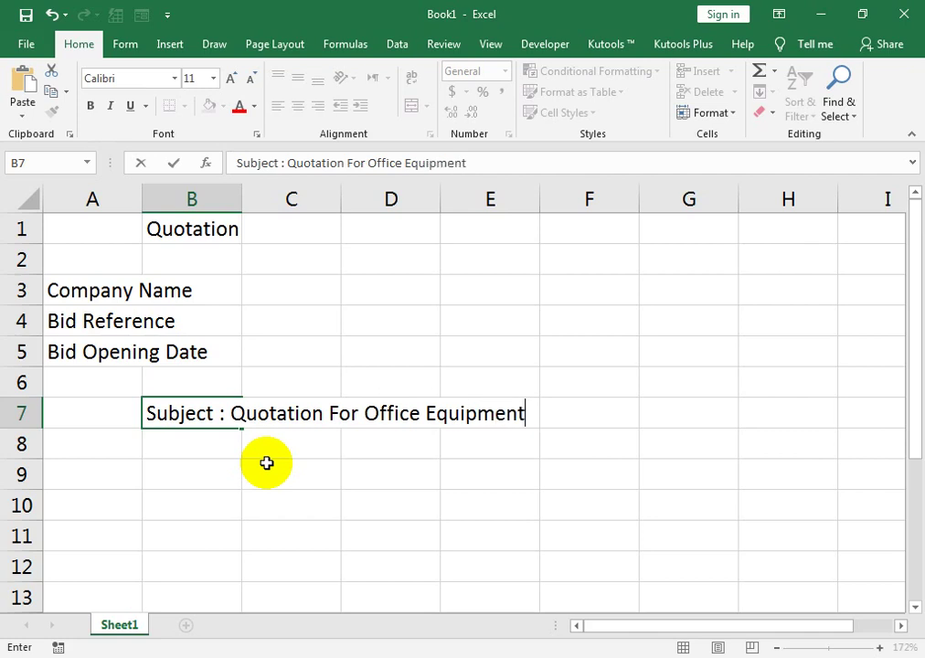
pyautogui.press('Return')
pyautogui.press('Down')
pyautogui.press('Left')
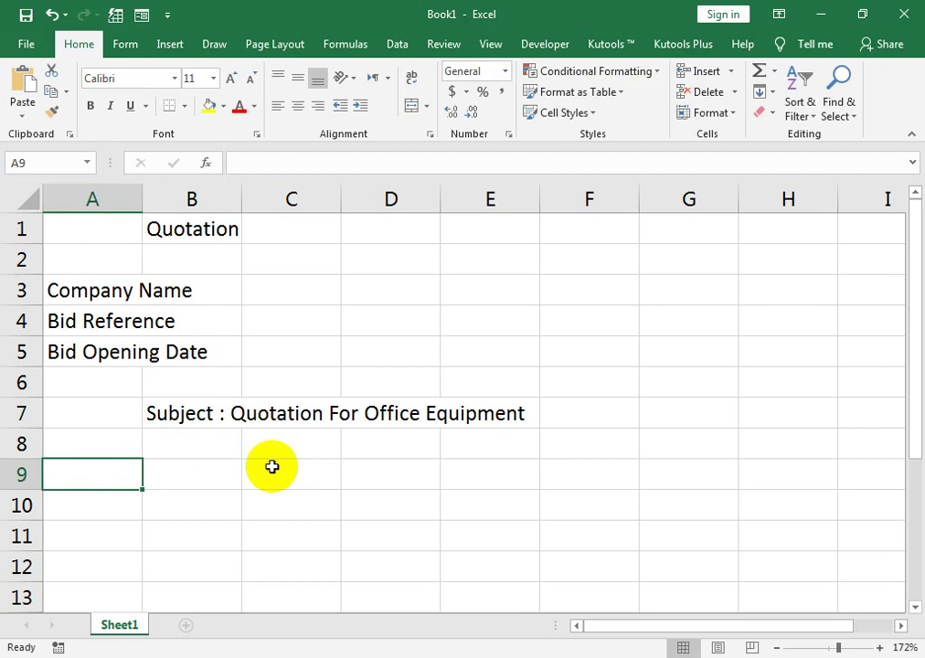
# Enter table headings S no, Derscription, Sepcification and qty across A9:D9
pyautogui.write('S')
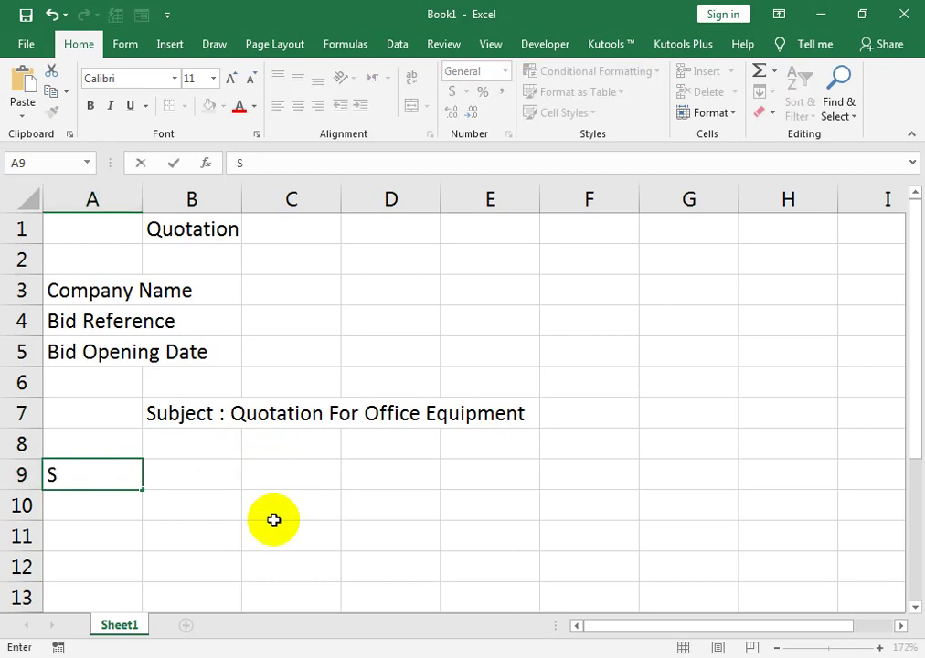
pyautogui.write(' no')
pyautogui.press('Tab')
pyautogui.write('Ders')
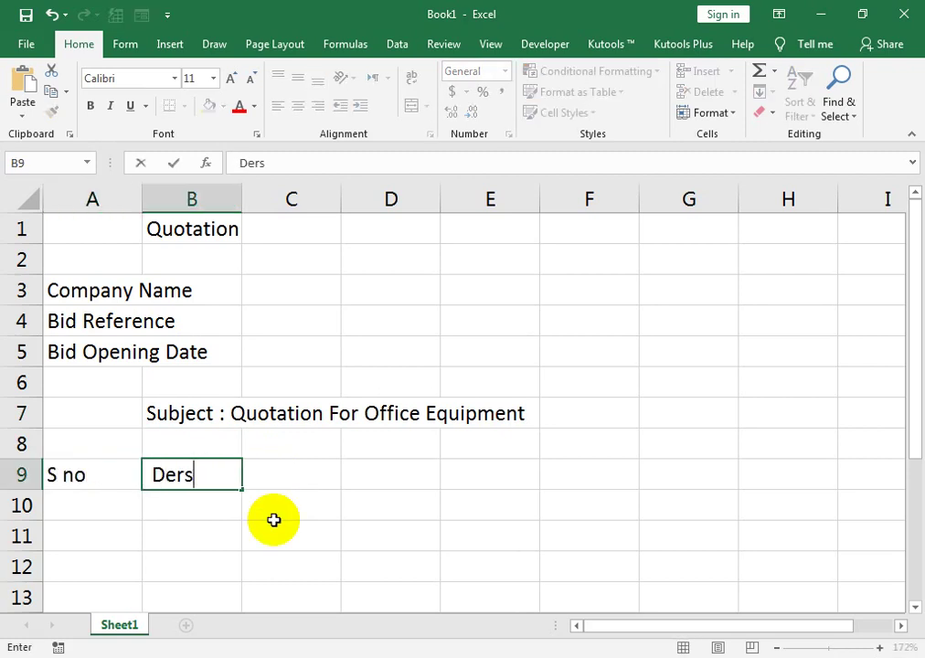
pyautogui.write('cription')
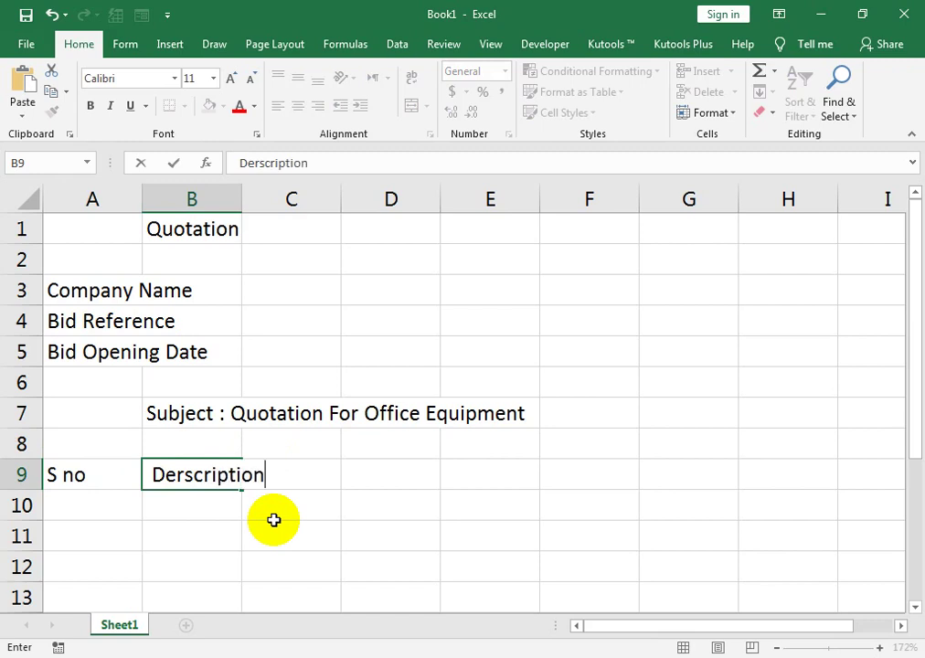
pyautogui.press('Tab')
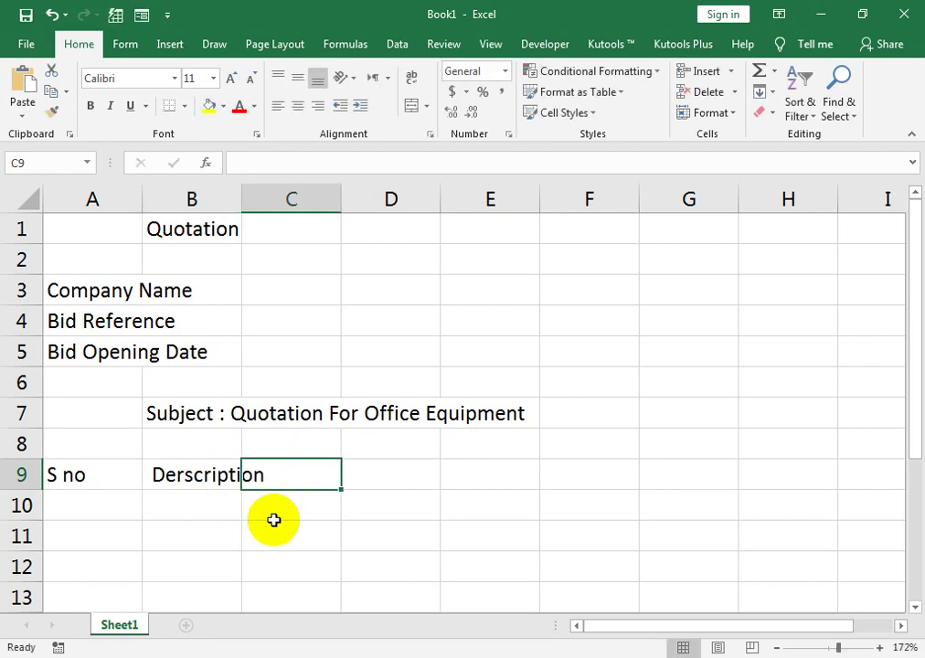
pyautogui.write('Sepc')
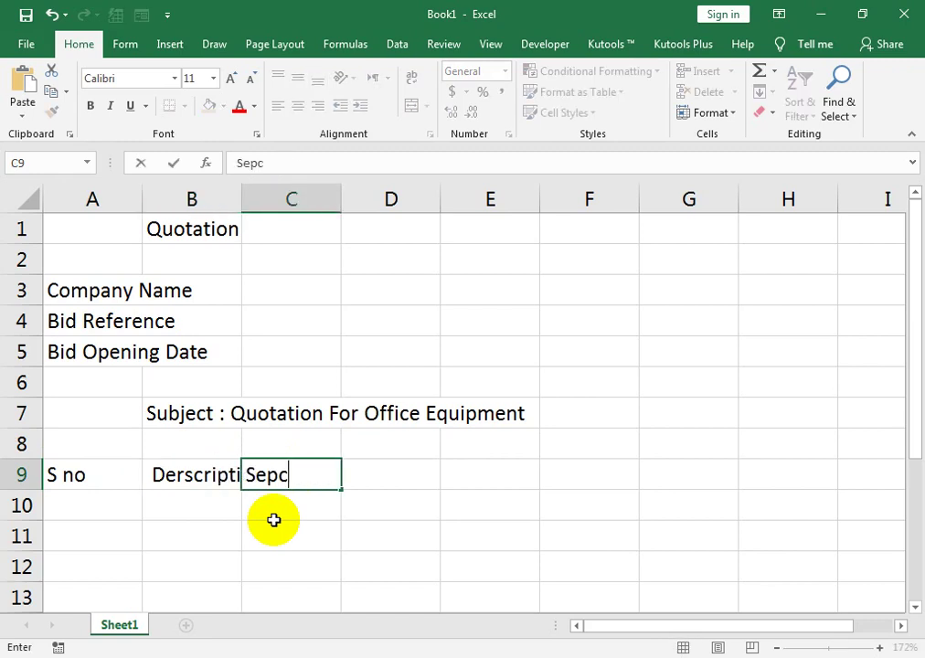
pyautogui.write('ification')
pyautogui.press('Tab')
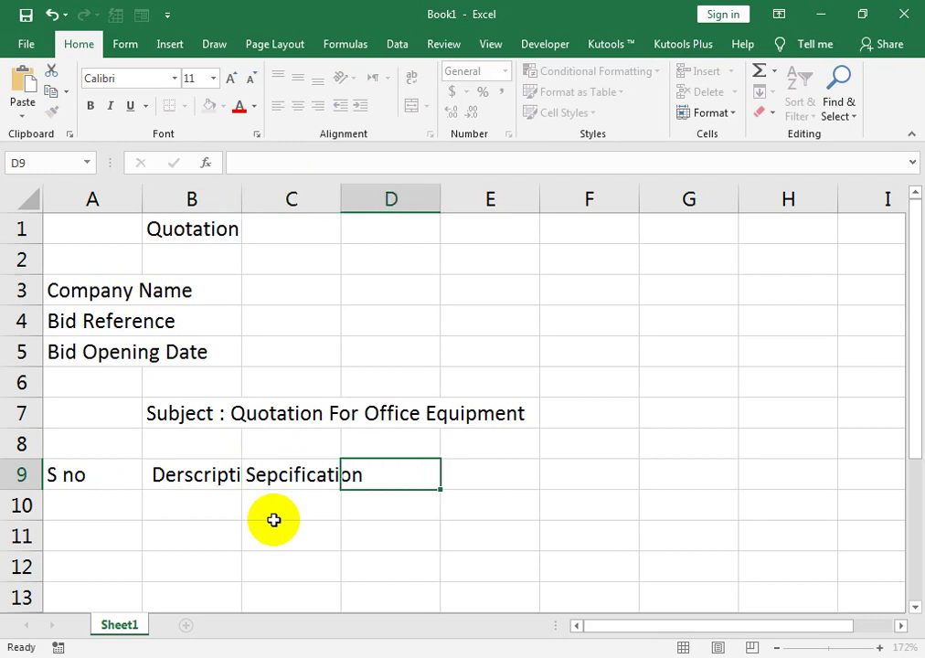
pyautogui.write('qty')
pyautogui.press('Tab')
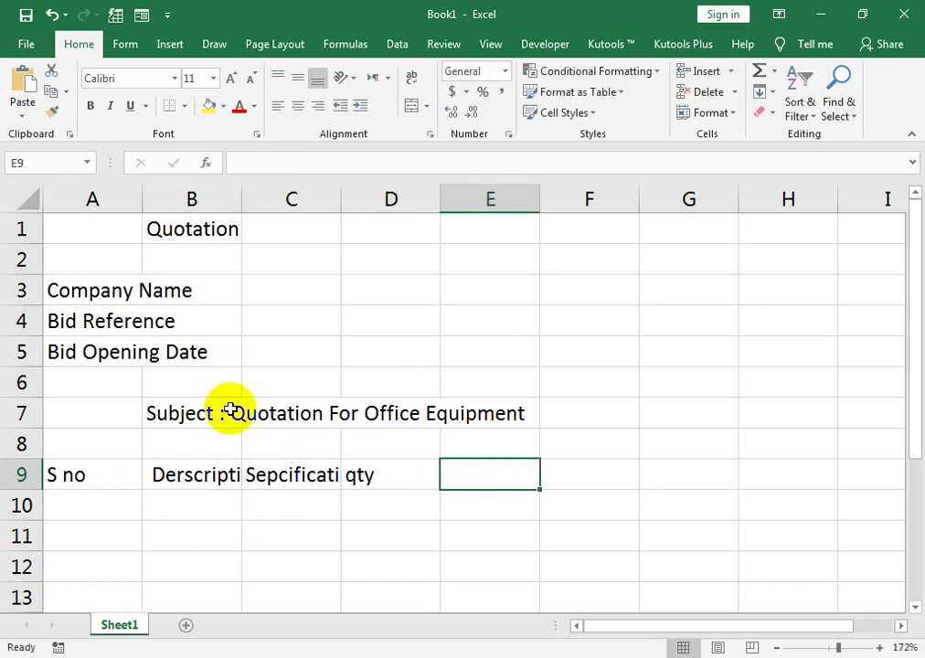
# Add the headings Unit in E9 and Quoted unit Rate in F9
pyautogui.write('Unt')
pyautogui.press('Tab')
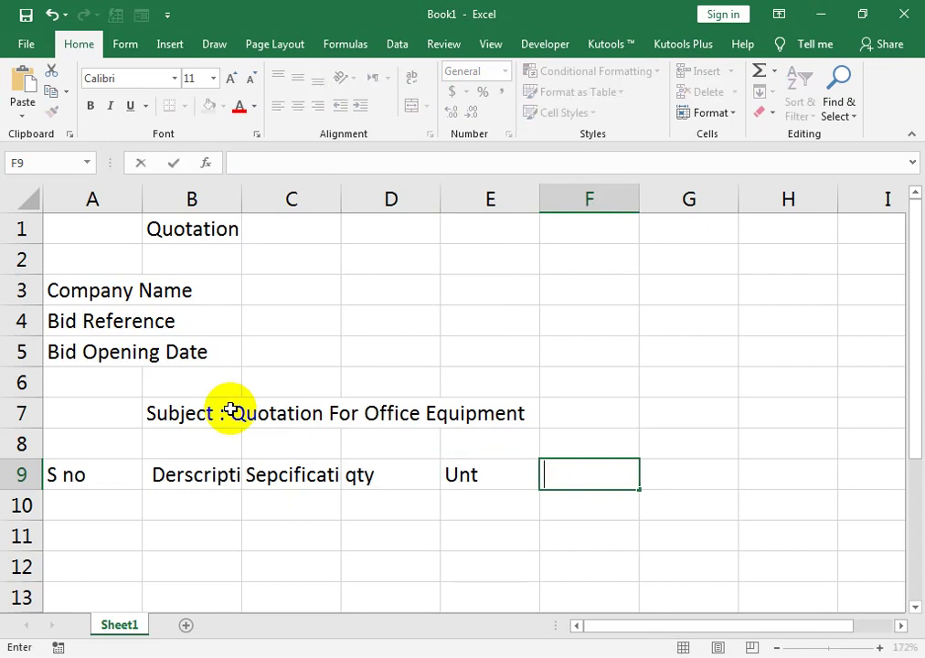
pyautogui.press('Left')
pyautogui.press('F2')
pyautogui.press('BackSpace')
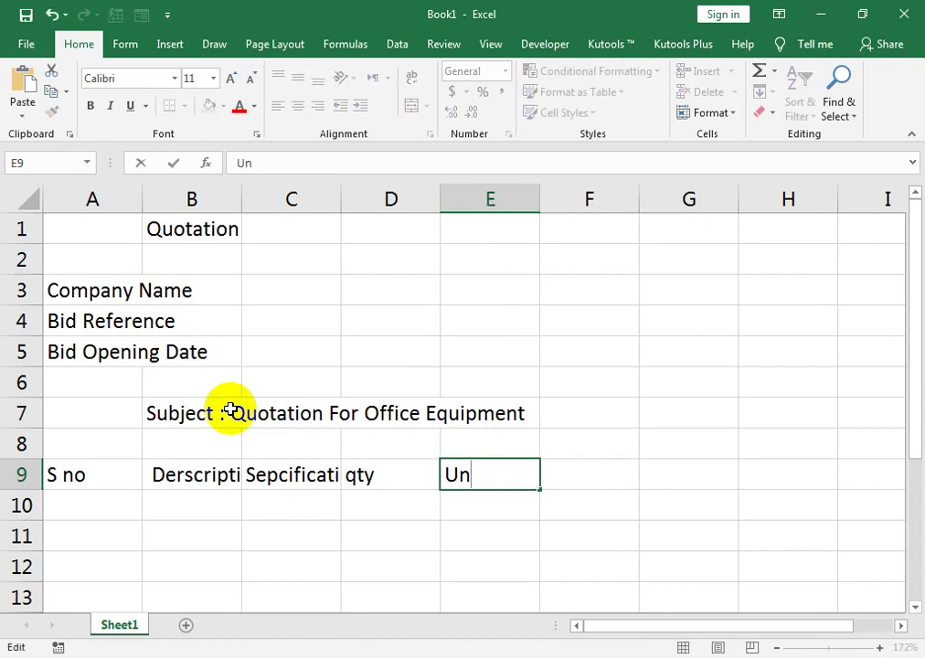
pyautogui.write('t')
pyautogui.press('Tab')
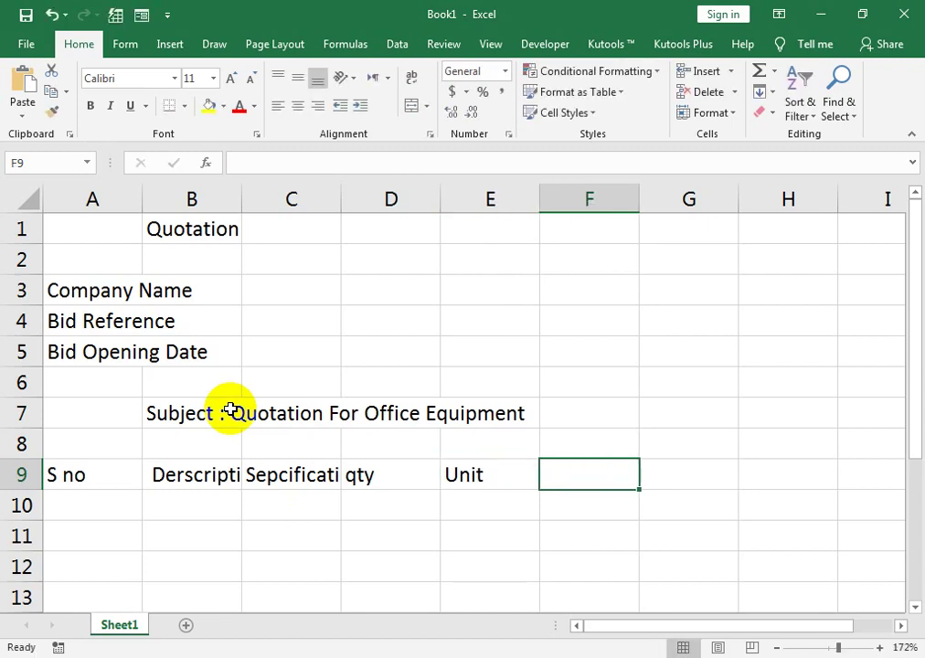
pyautogui.write('Quoatedte uni Rate')
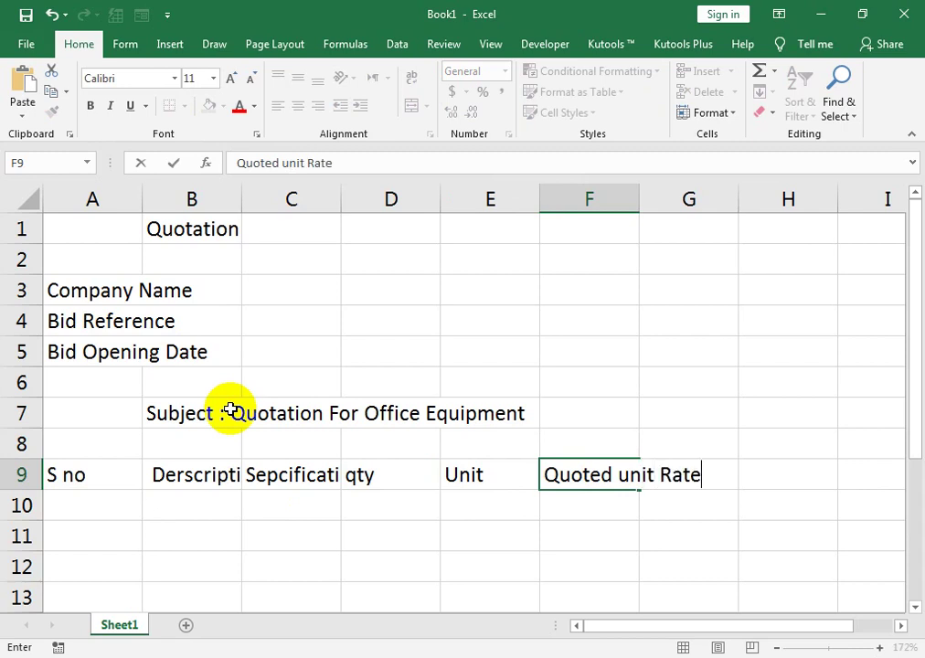
pyautogui.press('Return')
# Autofit columns F and C to their headings with Alt, O, C, A
pyautogui.press('Up')
pyautogui.press('Right')
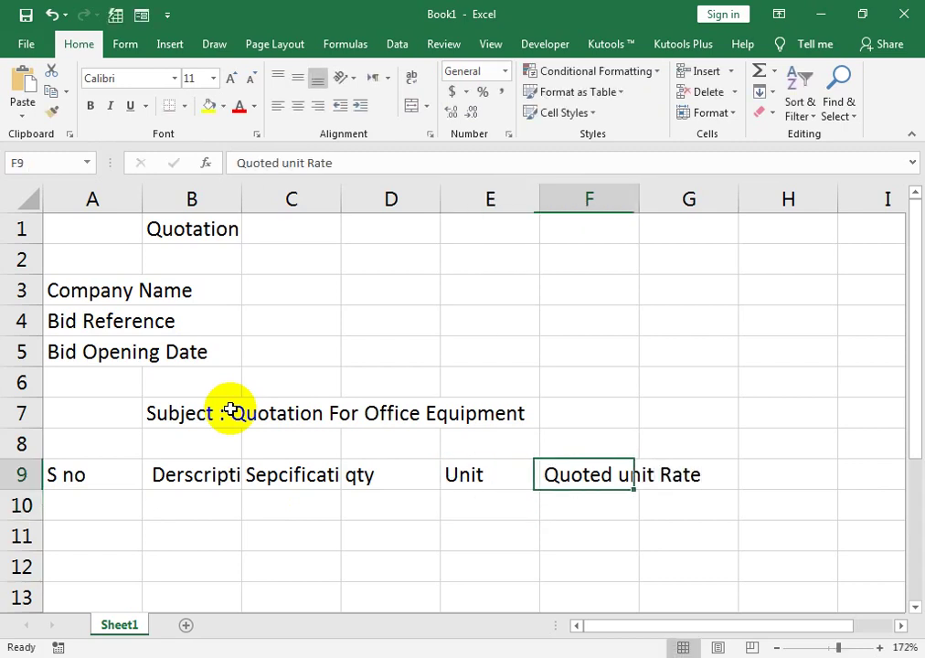
pyautogui.hotkey('alt', 'o')
pyautogui.press('c')
pyautogui.press('a')
pyautogui.press('Left')
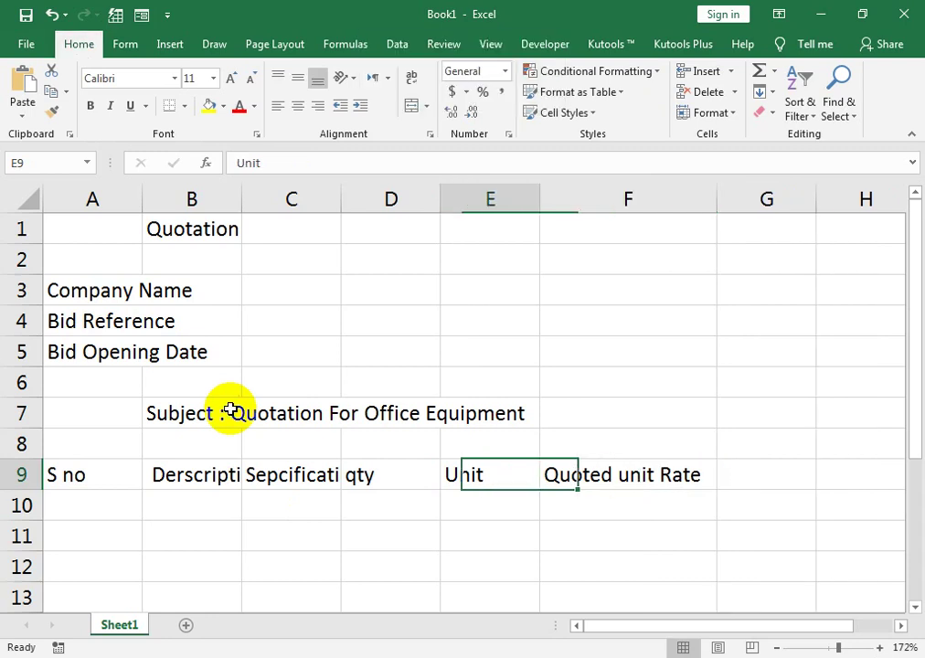
pyautogui.press('Left')
pyautogui.press('Left')
pyautogui.hotkey('alt', 'o')
pyautogui.press('c')
pyautogui.press('a')
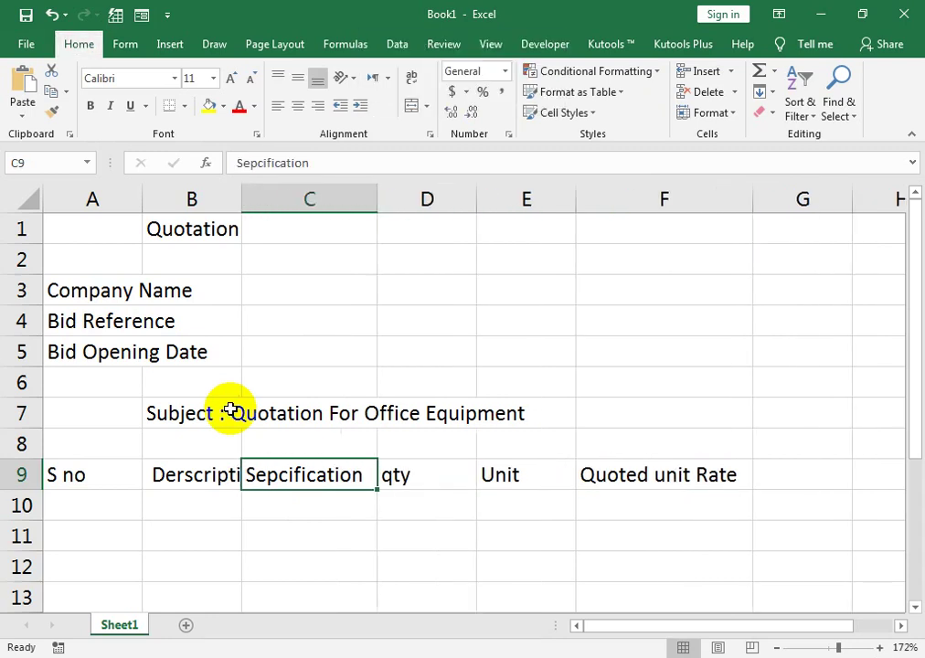
pyautogui.press('Left')
pyautogui.hotkey('alt', 'o')
# Preview the Classic 2 AutoFormat style, then close the dialog without applying it
pyautogui.press('a')
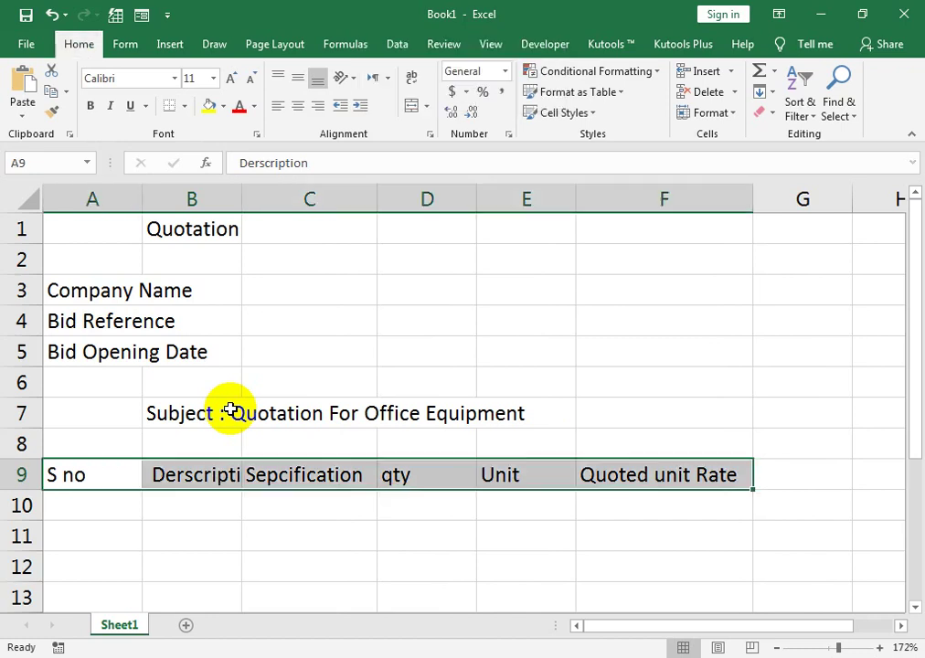
pyautogui.click(296, 384)
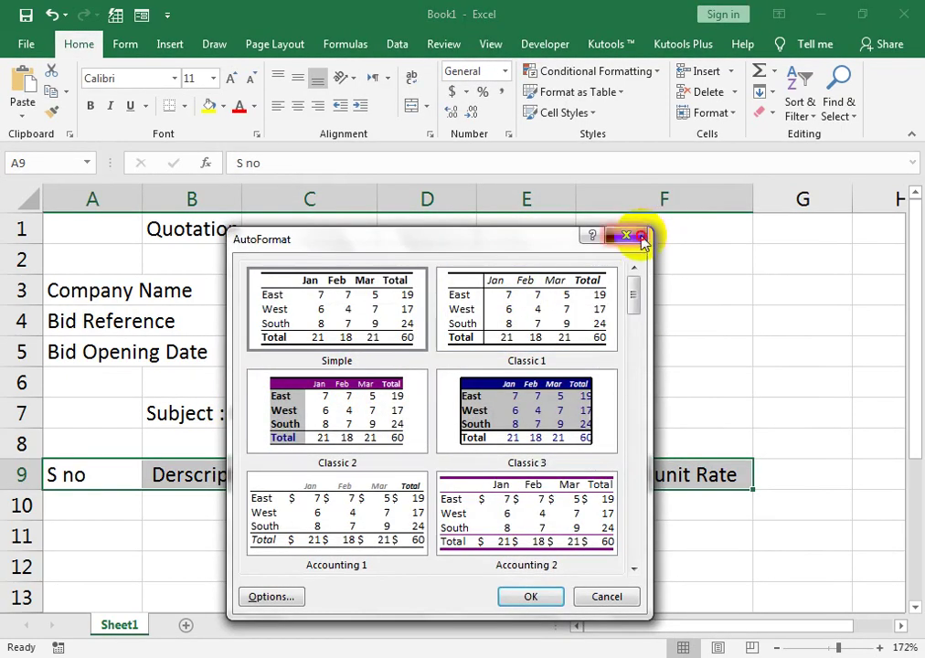
pyautogui.click(626, 235)
# Widen column B just enough for the full Derscription heading to show
pyautogui.click(245, 199)
pyautogui.doubleClick(243, 199)
pyautogui.click(244, 197)
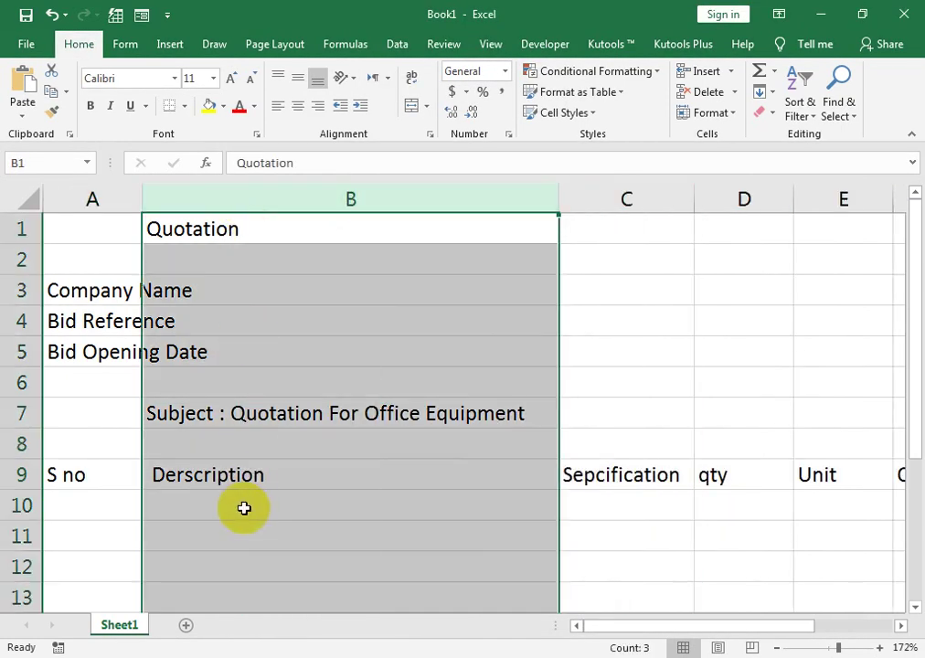
pyautogui.hotkey('ctrl', 'z')
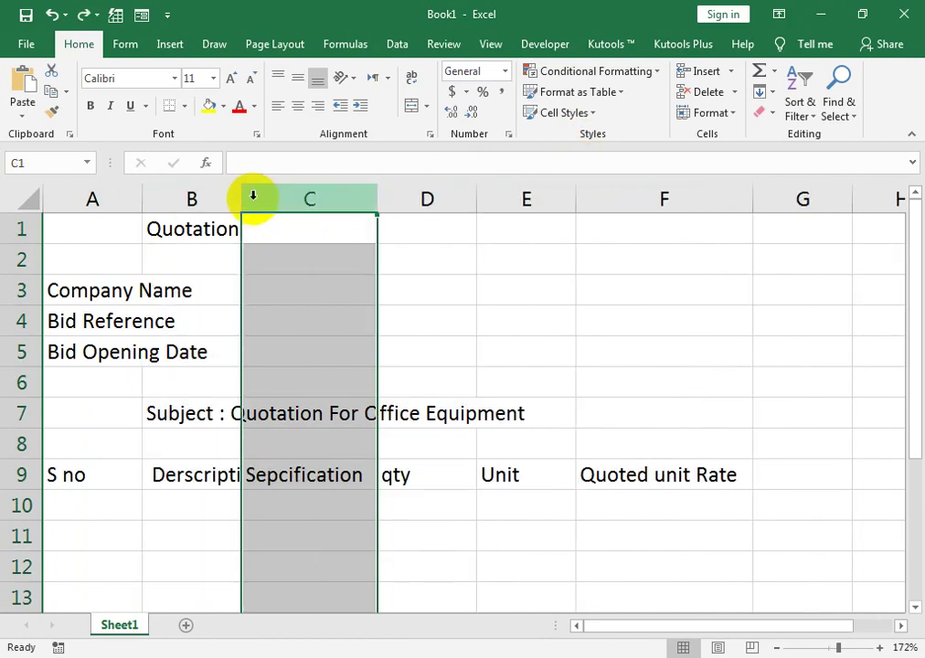
pyautogui.moveTo(241, 197); pyautogui.dragTo(248, 197)
pyautogui.click(216, 199)
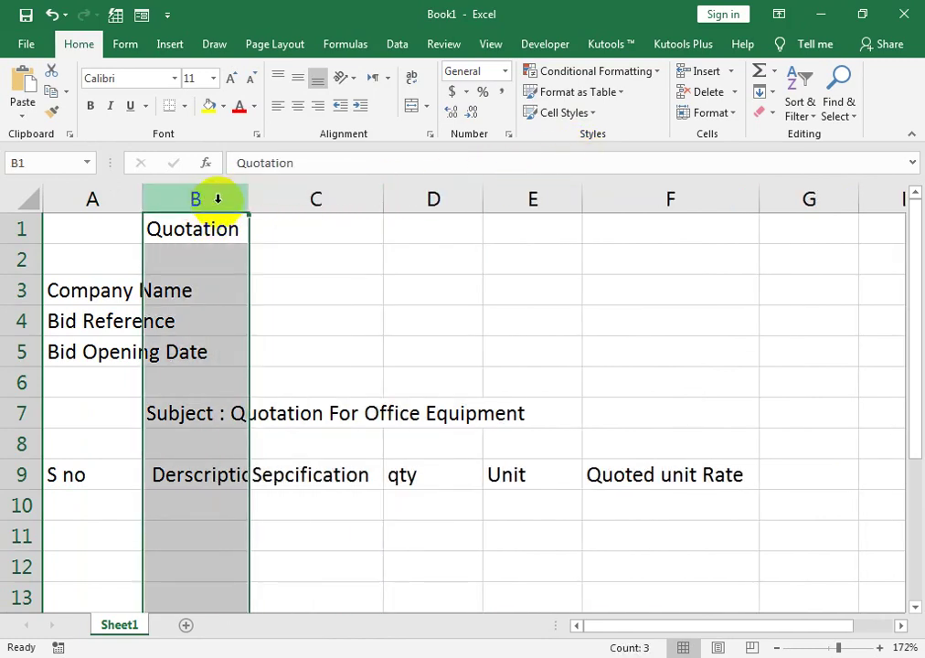
pyautogui.doubleClick(248, 198)
pyautogui.hotkey('ctrl', 'z')
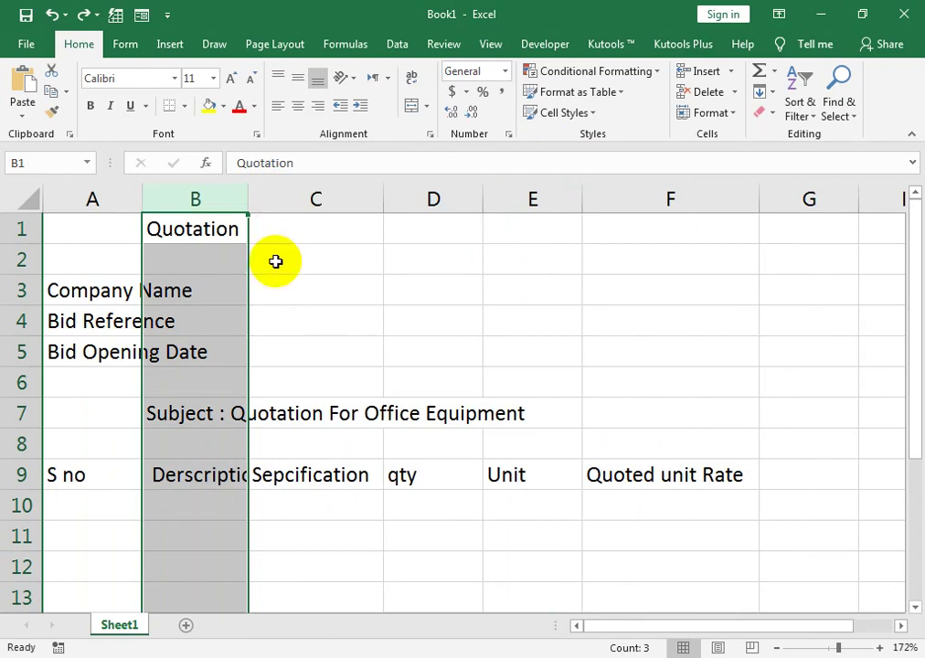
pyautogui.click(265, 289)
pyautogui.click(250, 198)
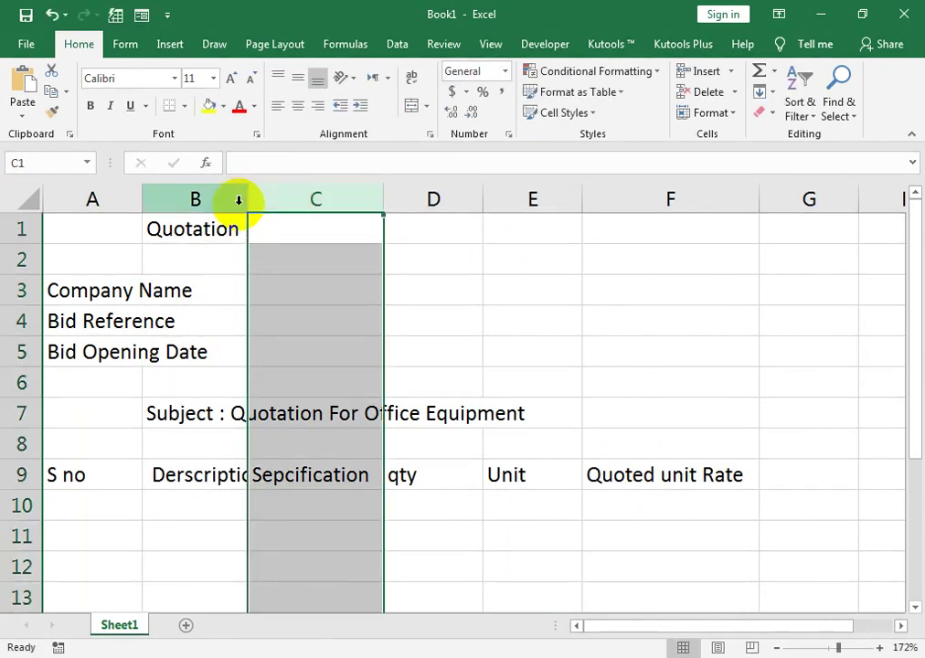
pyautogui.doubleClick(248, 197)
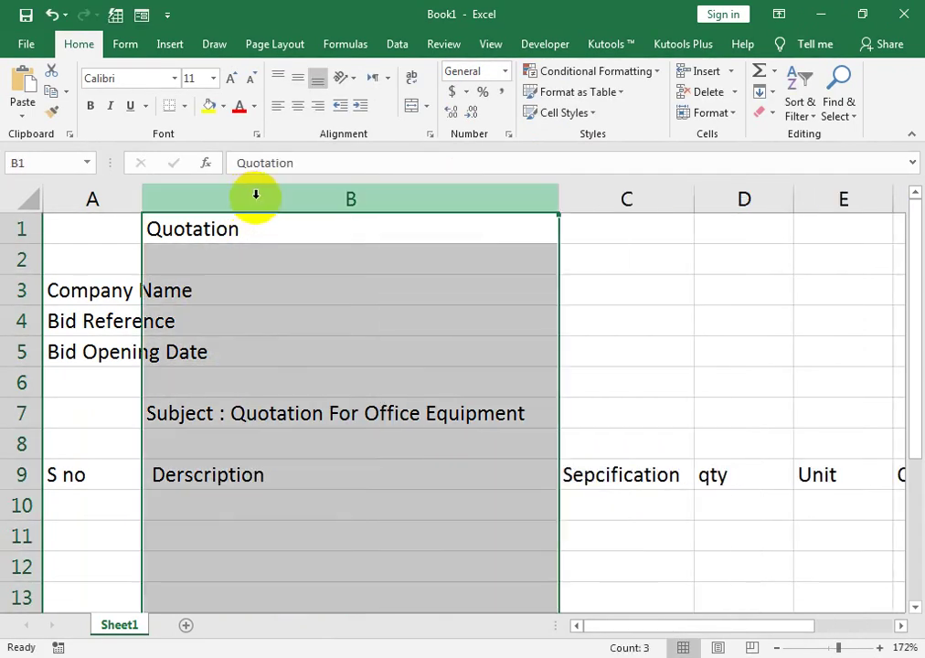
pyautogui.click(439, 425)
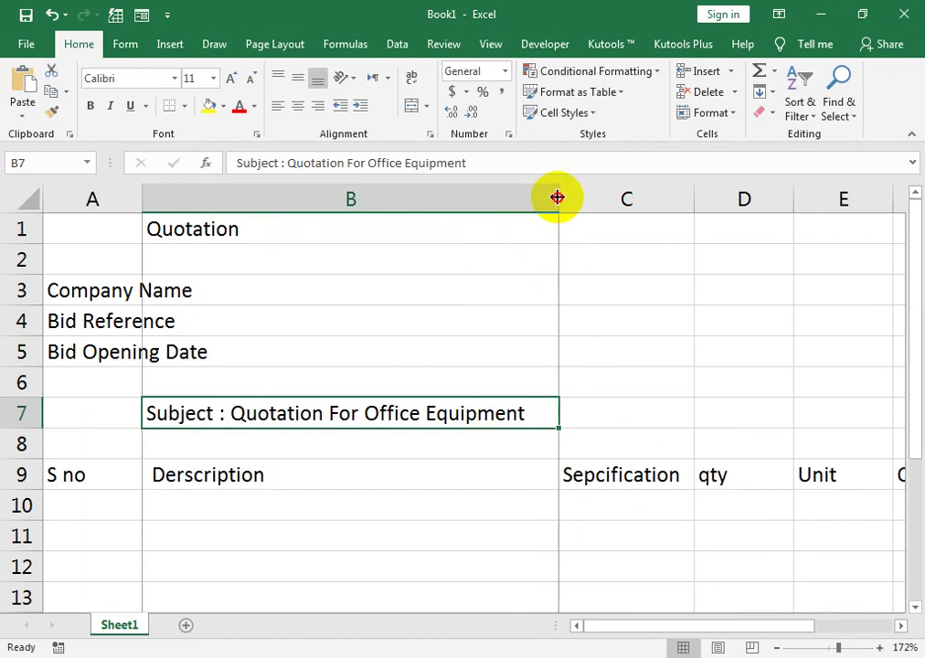
pyautogui.click(514, 201)
pyautogui.click(533, 204)
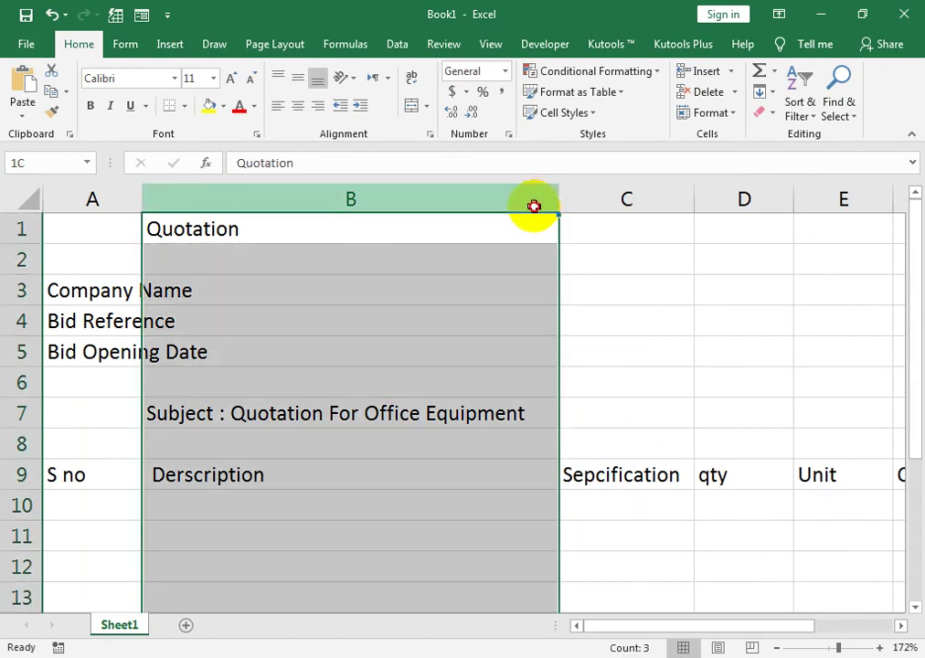
pyautogui.hotkey('ctrl', 'z')
# Recheck the S no heading in A9 and begin selecting the table range
pyautogui.click(216, 498)
pyautogui.click(128, 476)
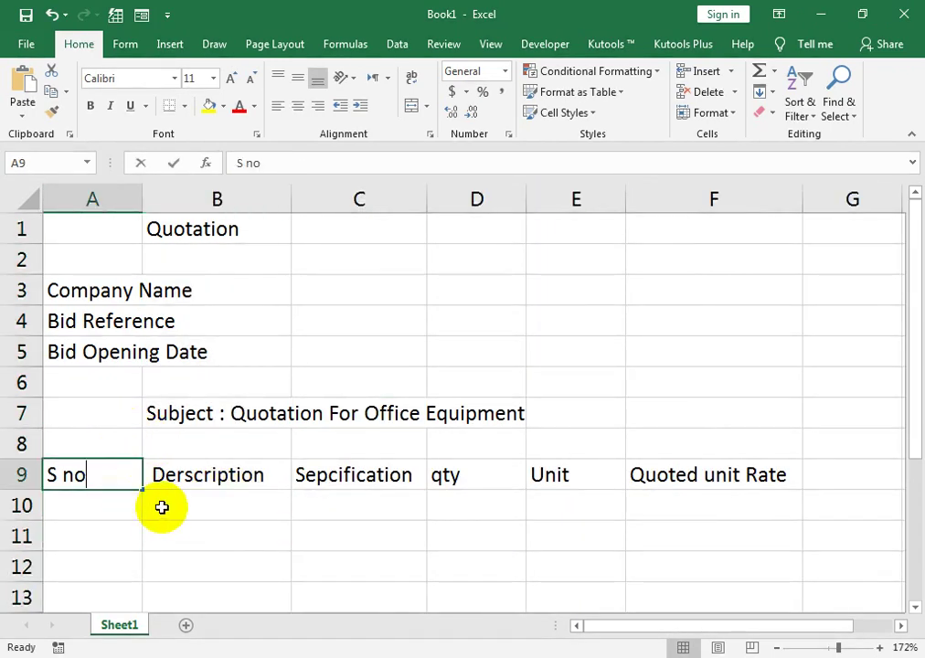
pyautogui.press('F2')
pyautogui.press('Left')
pyautogui.press('Left')
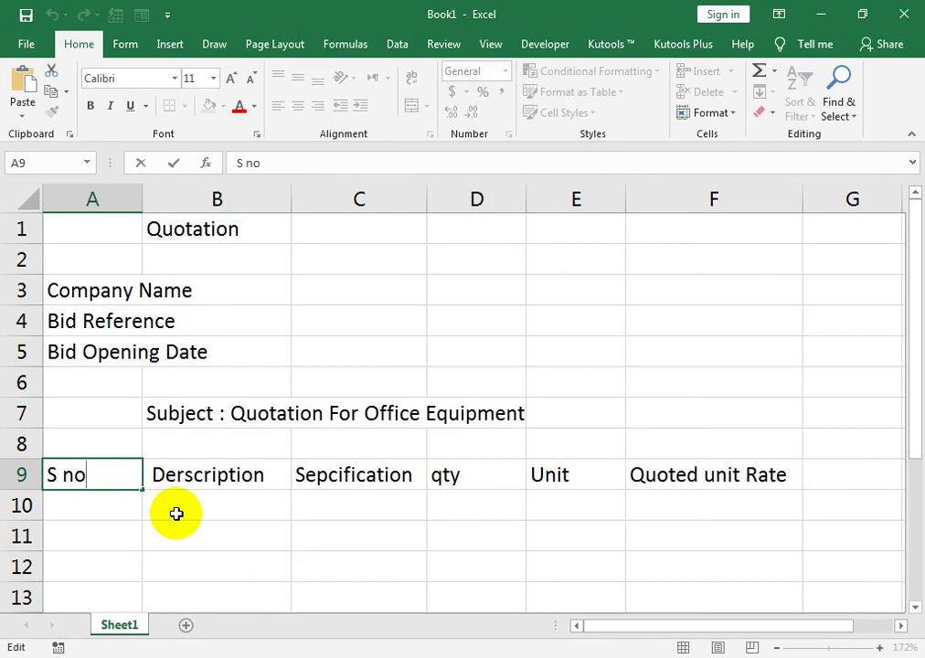
pyautogui.press('Tab')
pyautogui.press('Left')
pyautogui.hotkey('shift', 'Right')
pyautogui.hotkey('shift', 'Right')
# Apply All Borders to the table range A9:F18
pyautogui.hotkey('shift', 'Right')
pyautogui.hotkey('shift', 'Right')
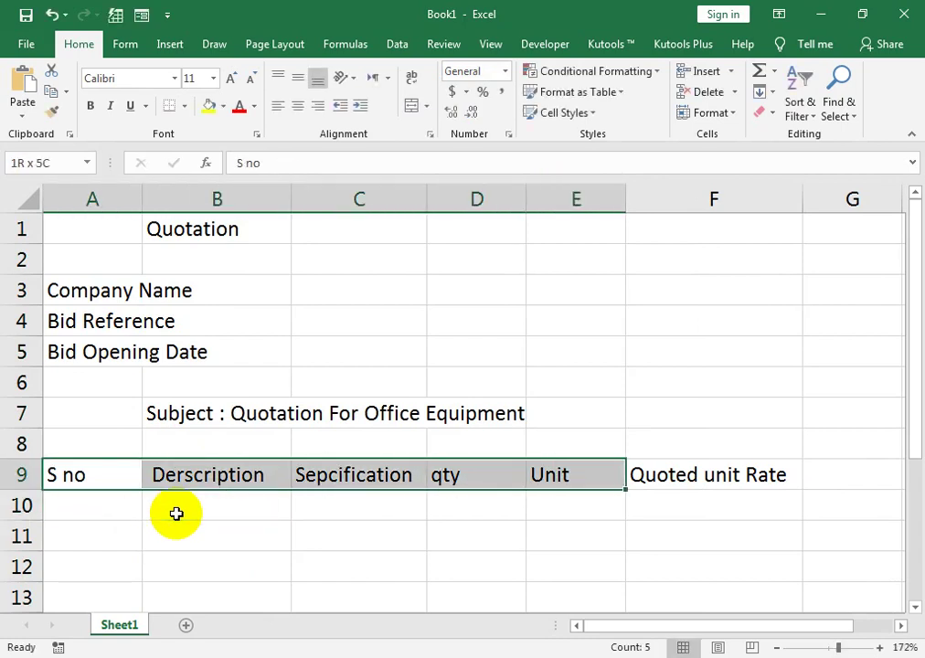
pyautogui.hotkey('shift', 'Right')
pyautogui.hotkey('shift', 'Right')
pyautogui.hotkey('shift', 'Down')
pyautogui.hotkey('shift', 'Left')
pyautogui.hotkey('shift', 'Down')
pyautogui.hotkey('shift', 'Down')
pyautogui.hotkey('shift', 'Down')
pyautogui.hotkey('shift', 'Down')
pyautogui.hotkey('shift', 'Down')
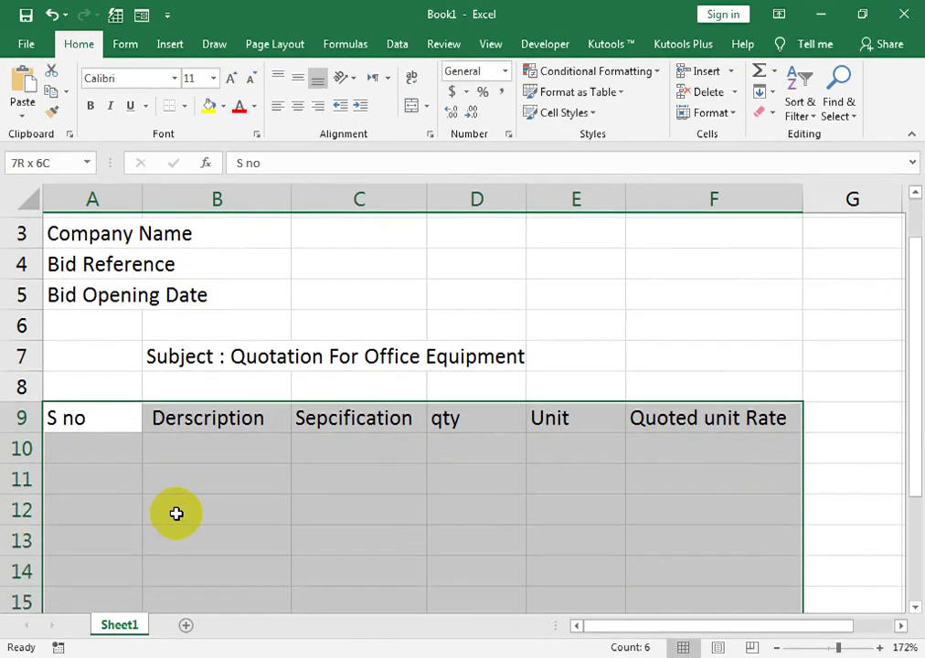
pyautogui.hotkey('shift', 'Down')
pyautogui.hotkey('shift', 'Down')
pyautogui.hotkey('shift', 'Down')
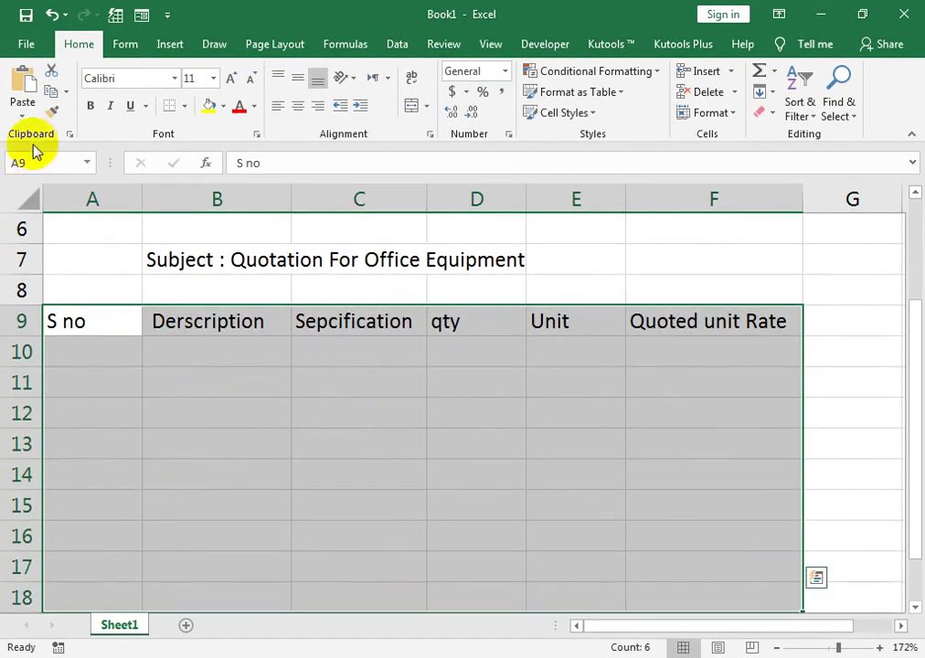
pyautogui.click(185, 107)
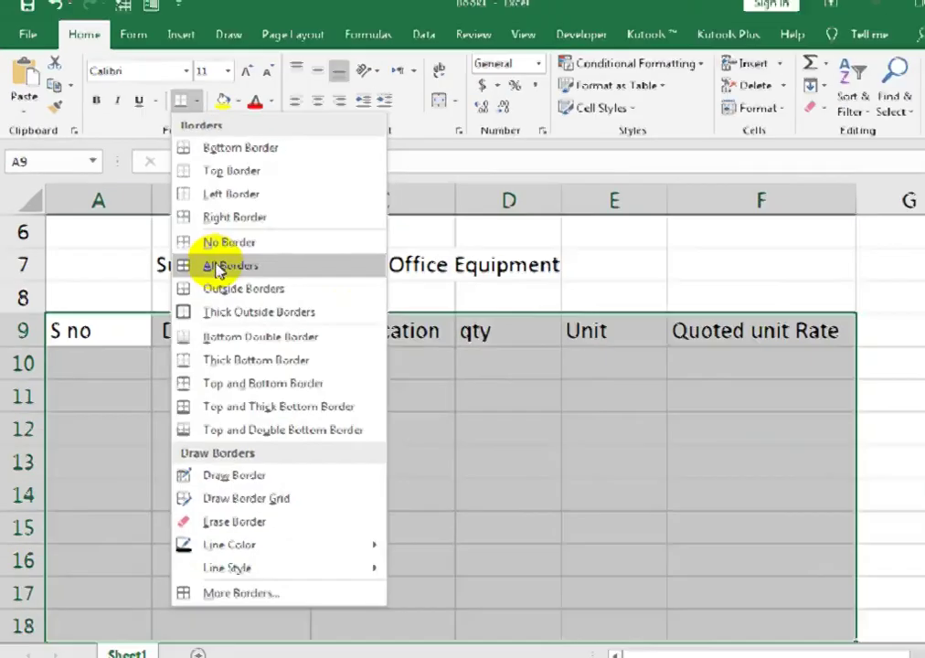
pyautogui.click(203, 261)
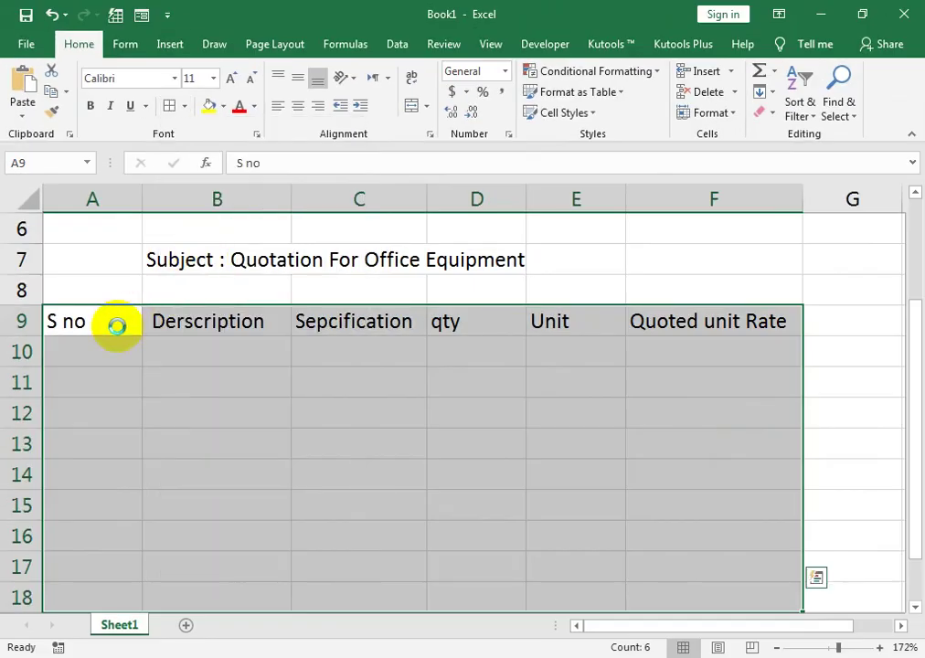
# Enter serial numbers 1 and 2 in A10 and A11
pyautogui.click(135, 363)
pyautogui.write('1')
pyautogui.press('Return')
pyautogui.write('2')
pyautogui.press('Return')
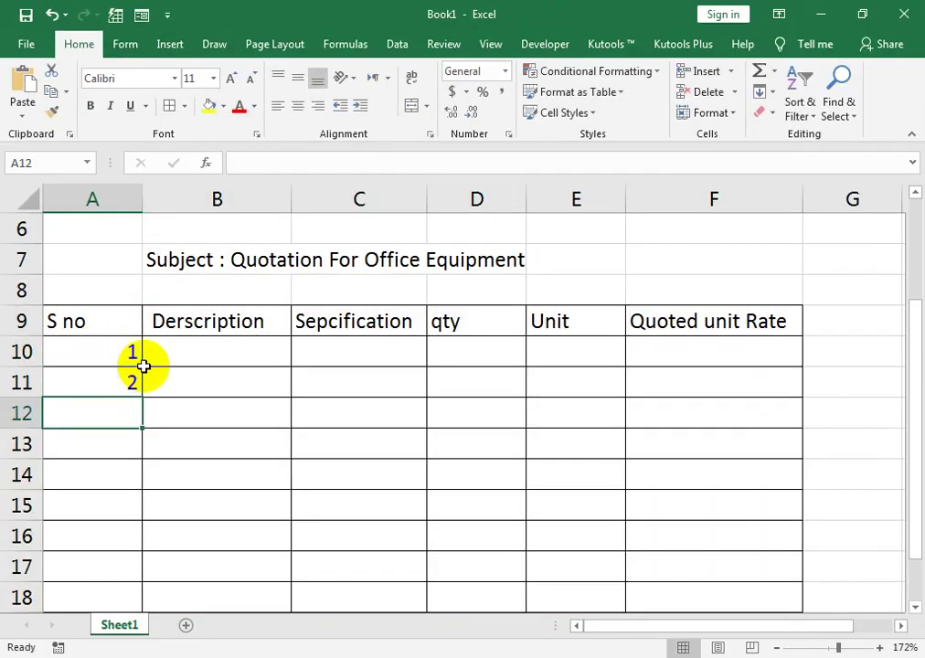
pyautogui.click(128, 352)
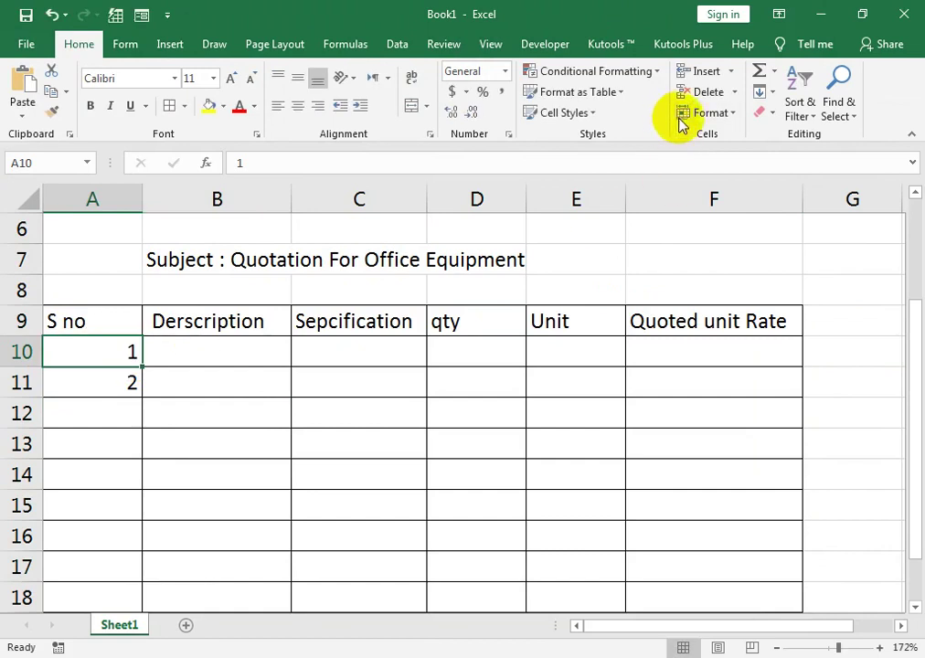
# Fill a column series from A10 with stop value 6, numbering A10:A15 from 1 to 6
pyautogui.click(773, 92)
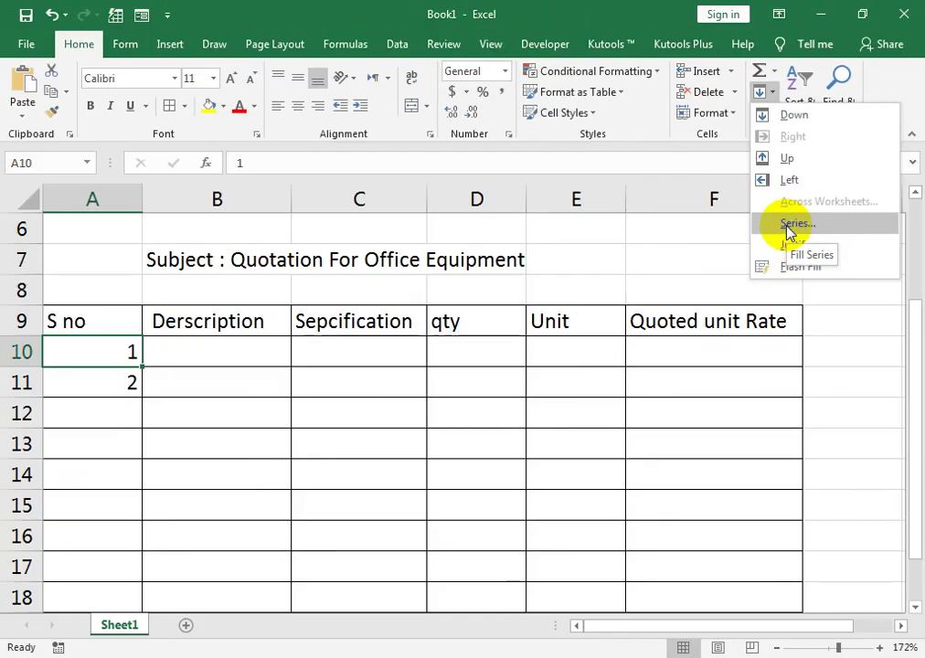
pyautogui.click(651, 330)
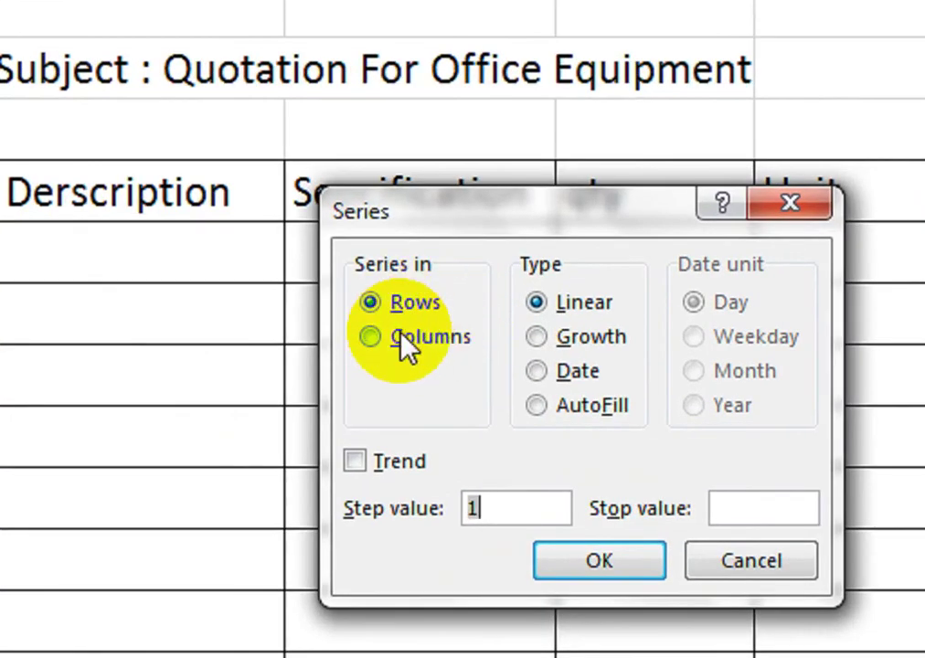
pyautogui.click(352, 396)
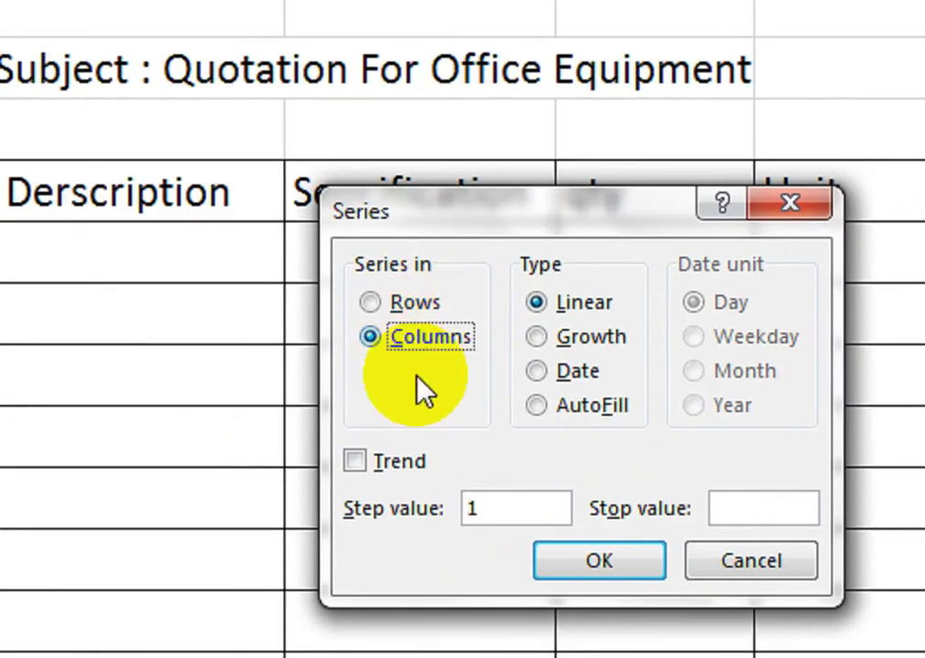
pyautogui.click(698, 496)
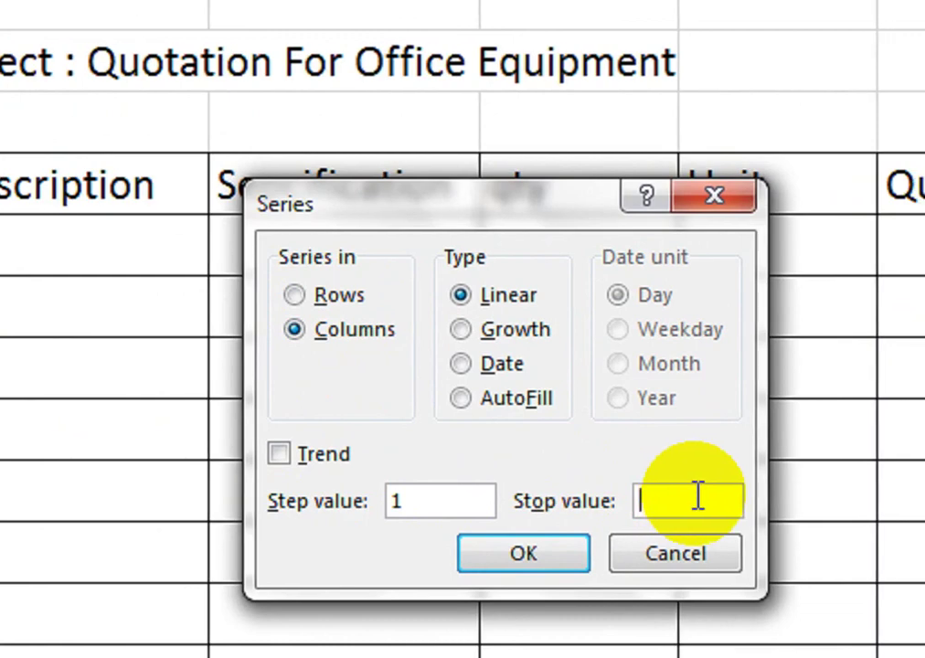
pyautogui.write('6')
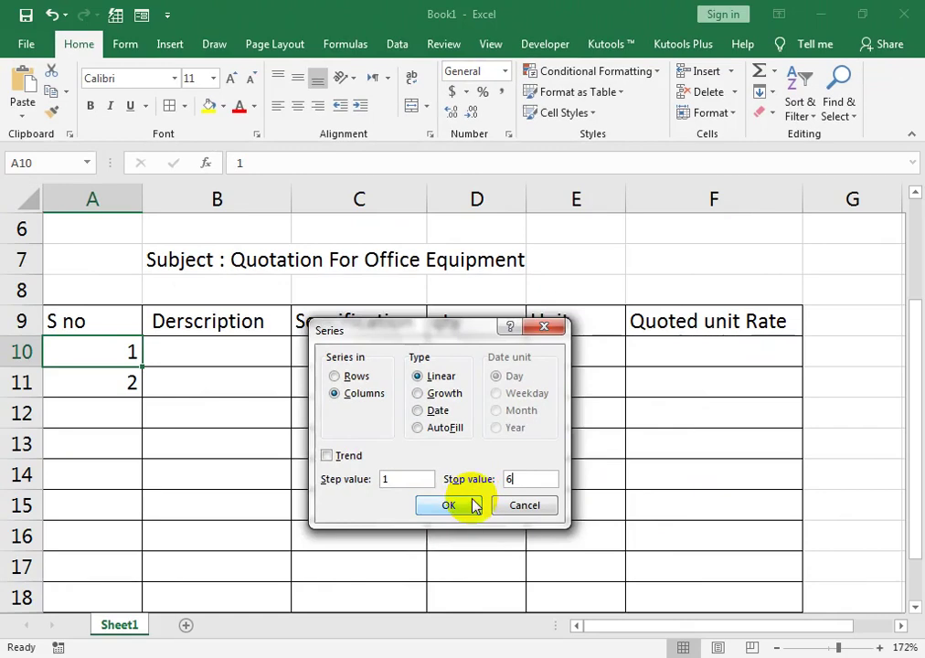
pyautogui.click(449, 505)
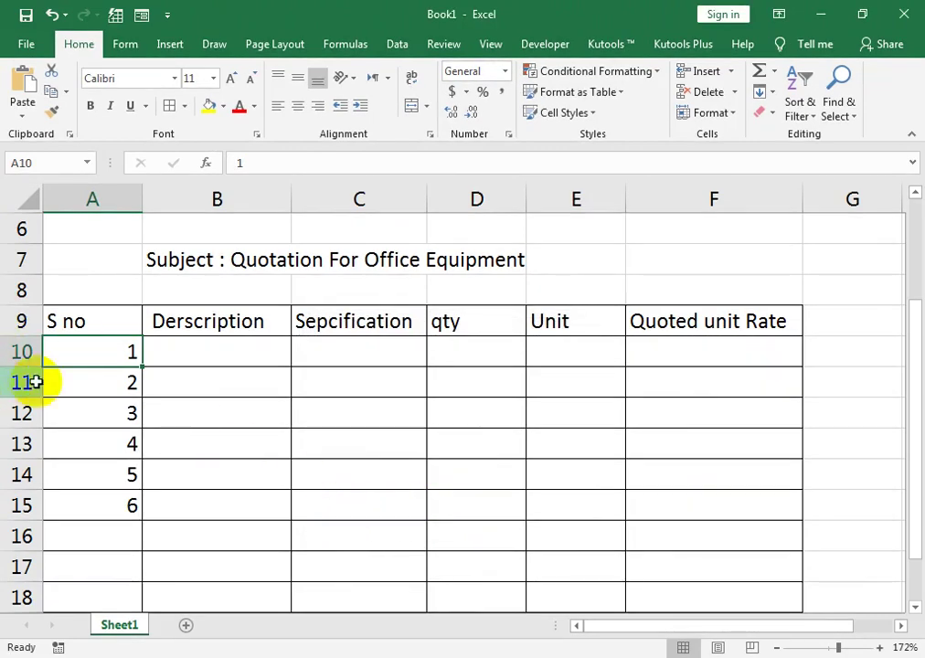
pyautogui.click(182, 348)
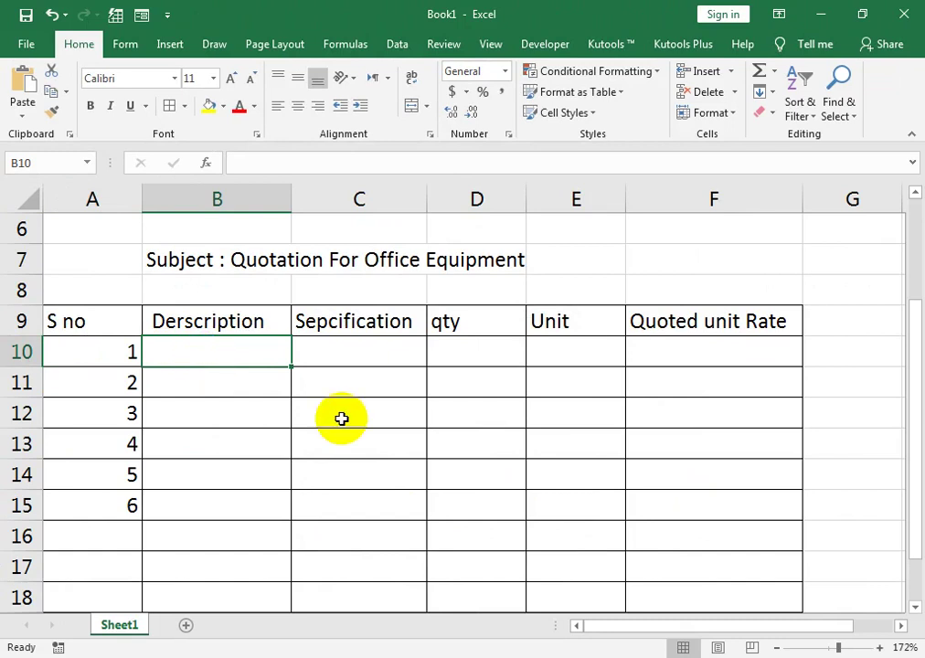
# List Dispenser, Pedestal Fan, Oven, Refregretor, Computer Table and Chaire in B10:B15
pyautogui.write('Dispenser')
pyautogui.press('Return')
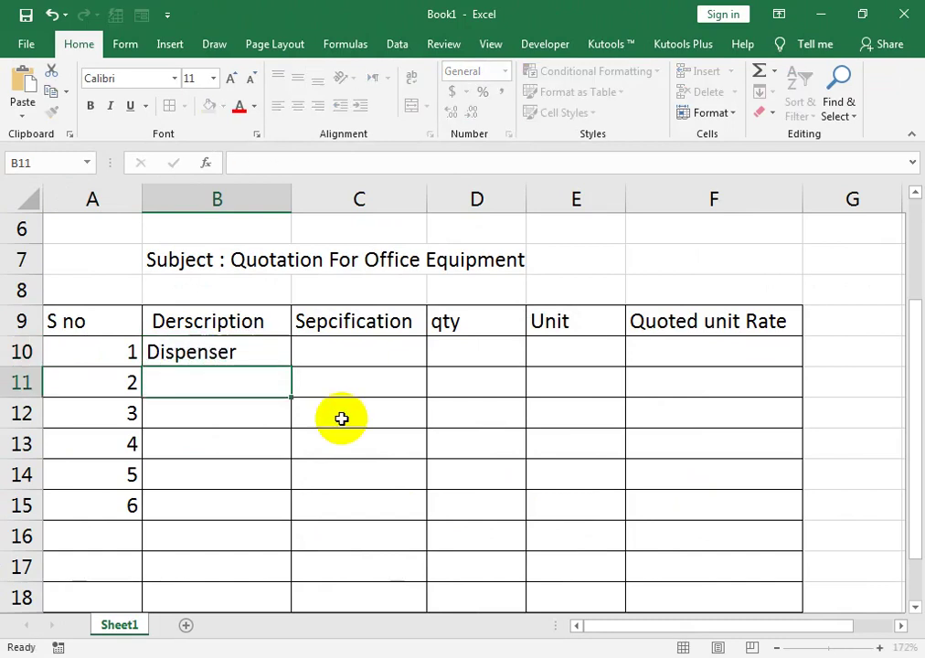
pyautogui.write('Pedestal Fan')
pyautogui.hotkey('ctrl', 'Return')
pyautogui.press('Return')
pyautogui.write('Oven')
pyautogui.press('Return')
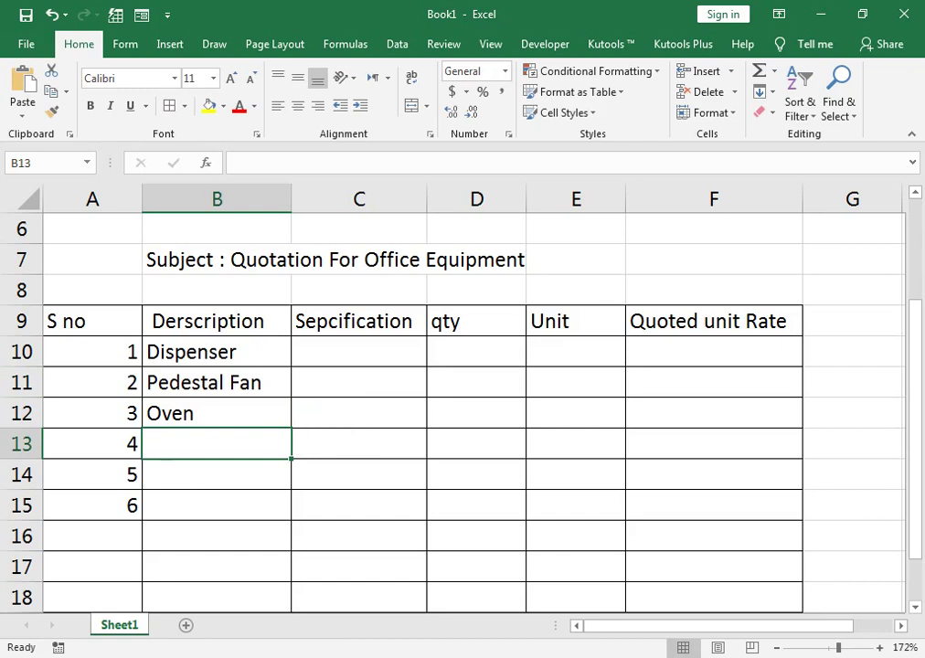
pyautogui.write('Refregretor')
pyautogui.press('Return')
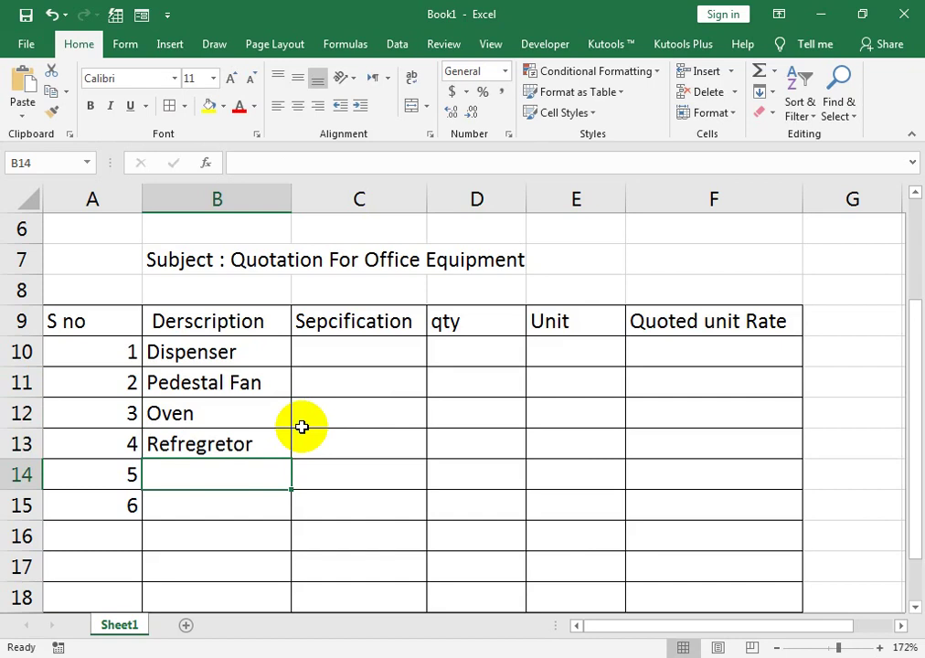
pyautogui.write('Co')
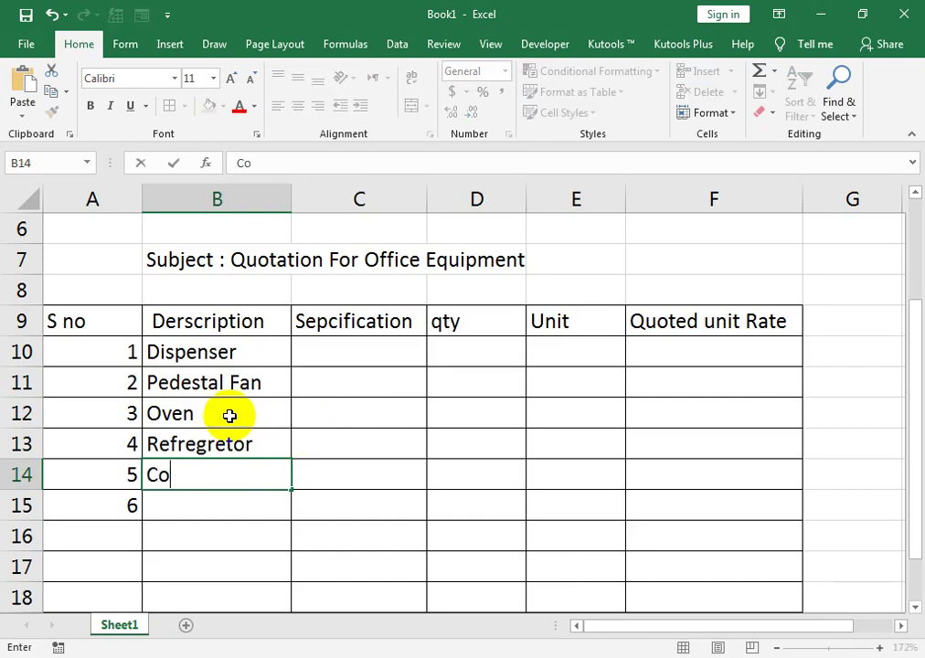
pyautogui.write('mputer Table')
pyautogui.press('Return')
pyautogui.write('Ch')
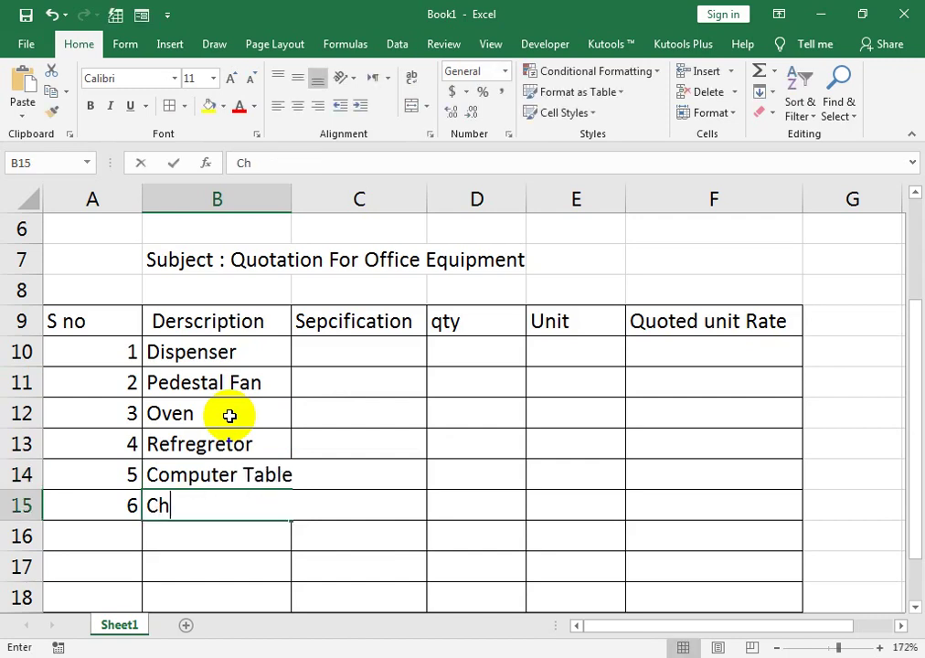
pyautogui.write('aire')
pyautogui.press('Return')
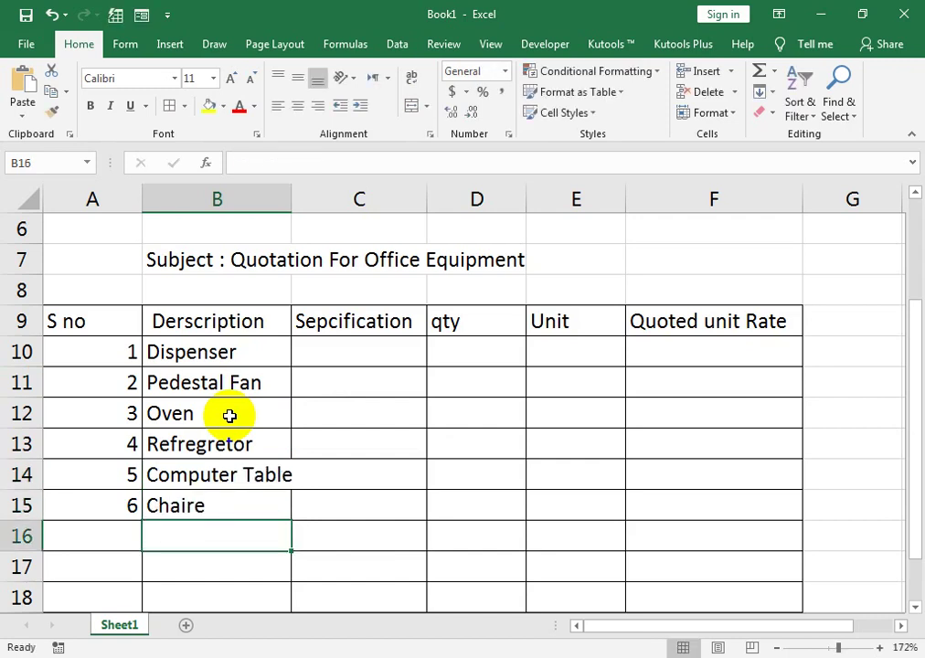
# Correct B15 to Chairs and autofit column B to its longest item
pyautogui.press('Up')
pyautogui.doubleClick(240, 518)
pyautogui.press('BackSpace')
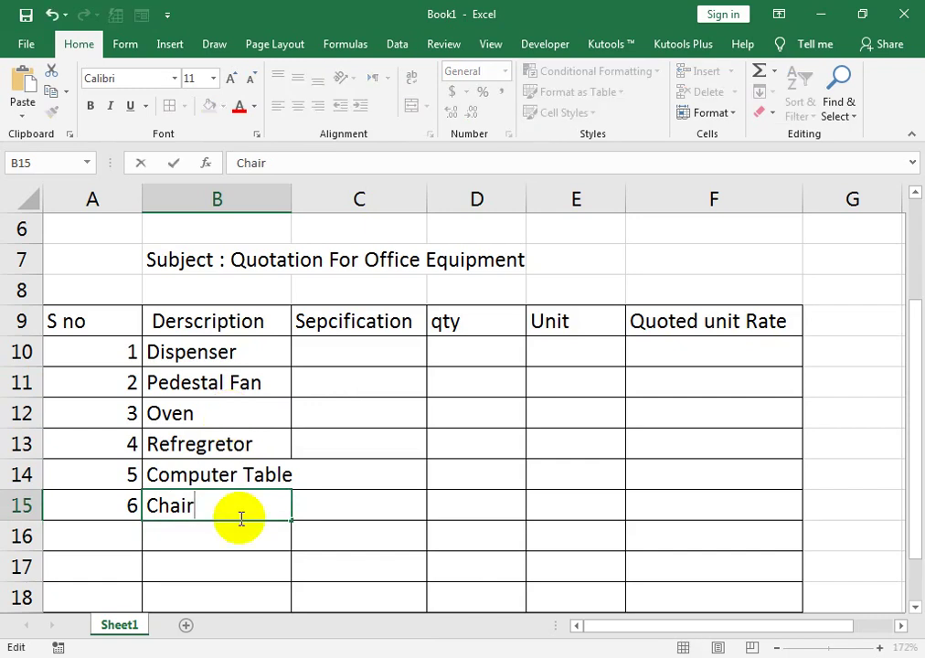
pyautogui.press('Tab')
pyautogui.press('Up')
pyautogui.press('Up')
pyautogui.press('Up')
pyautogui.press('Up')
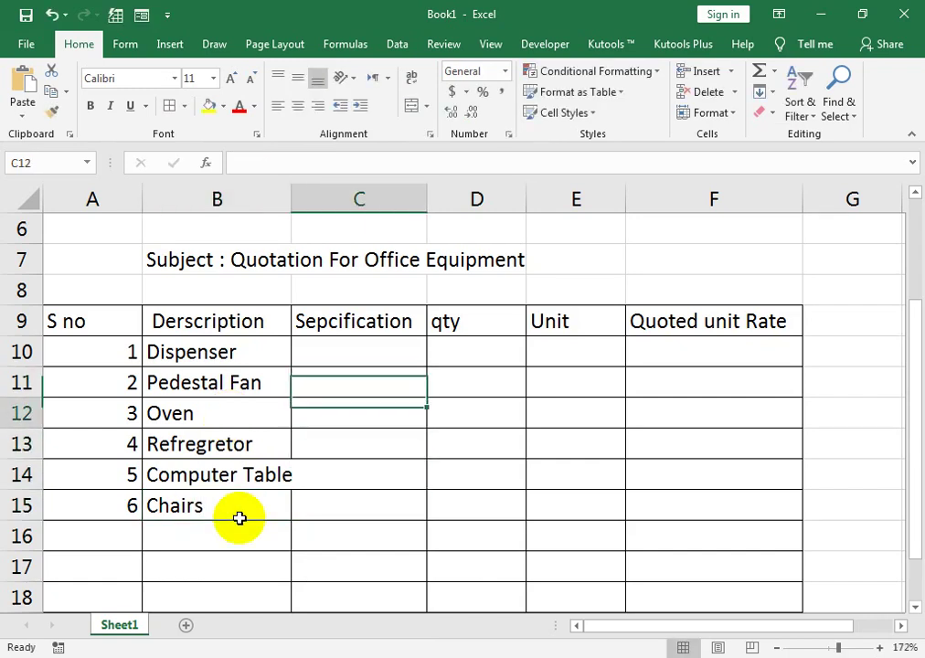
pyautogui.press('Left')
pyautogui.press('Down')
pyautogui.press('Down')
pyautogui.press('Down')
pyautogui.press('alt')
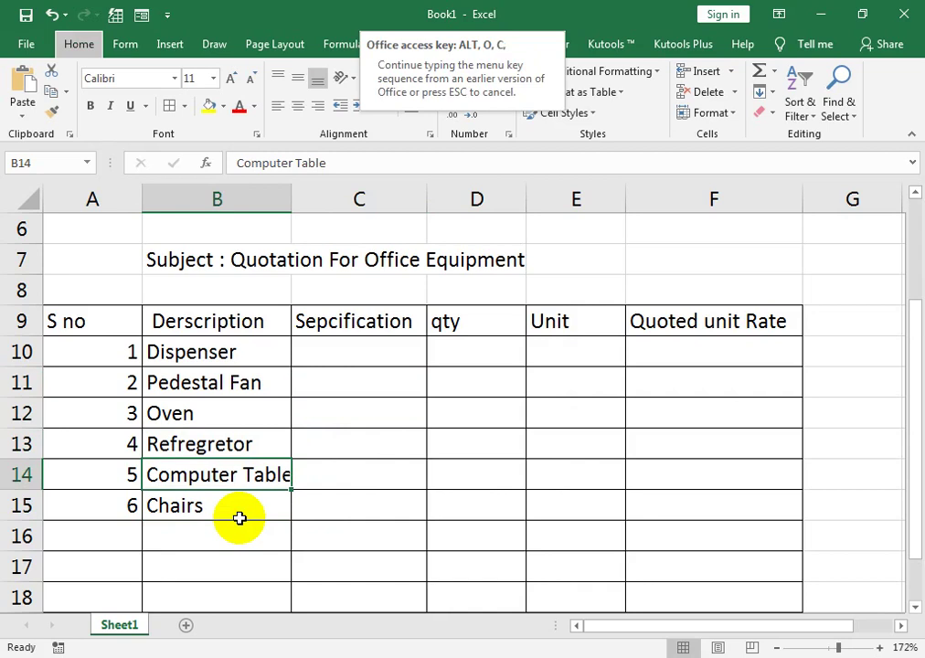
pyautogui.press('o')
pyautogui.press('c')
pyautogui.press('a')
pyautogui.press('Right')
pyautogui.press('Up')
pyautogui.press('Up')
pyautogui.press('Up')
pyautogui.press('Up')
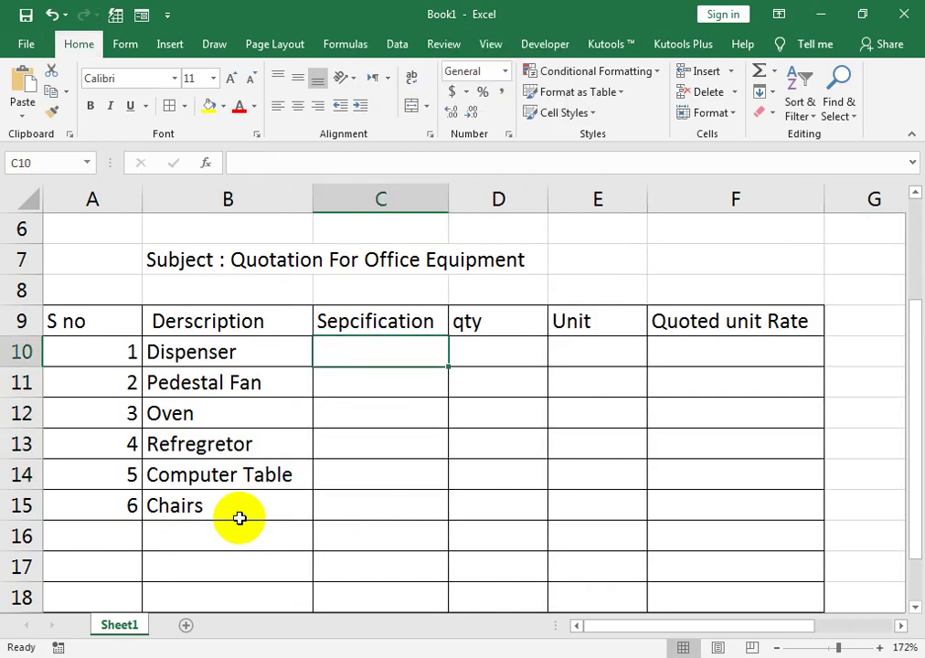
# Enter 'Dawlance 15ft, 1 year warranty' on two lines in C10, fixing the warranty typo
pyautogui.write('D')
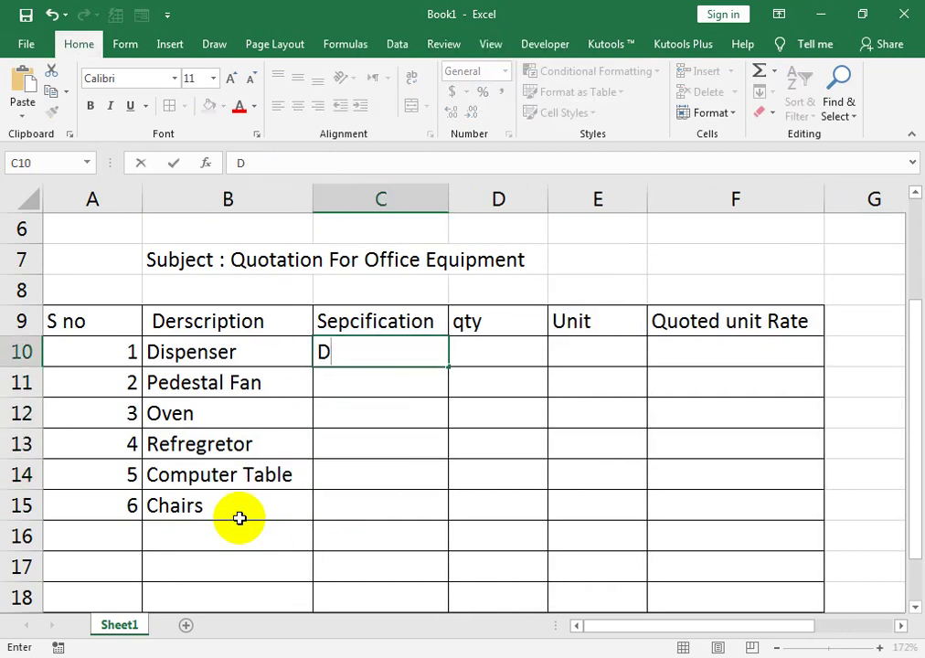
pyautogui.write('awlance')
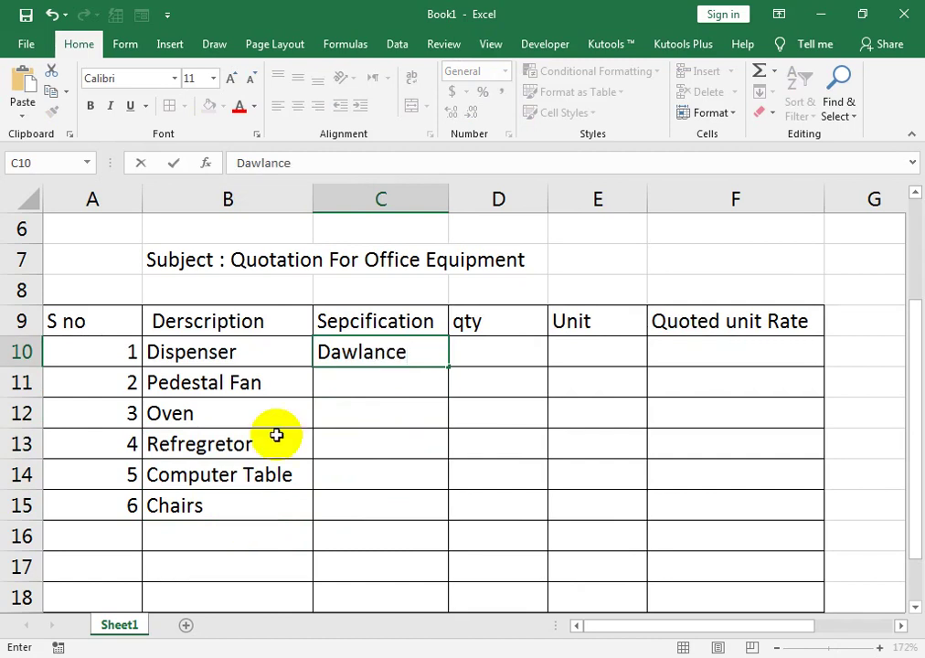
pyautogui.write(' 15')
pyautogui.write('ft,')
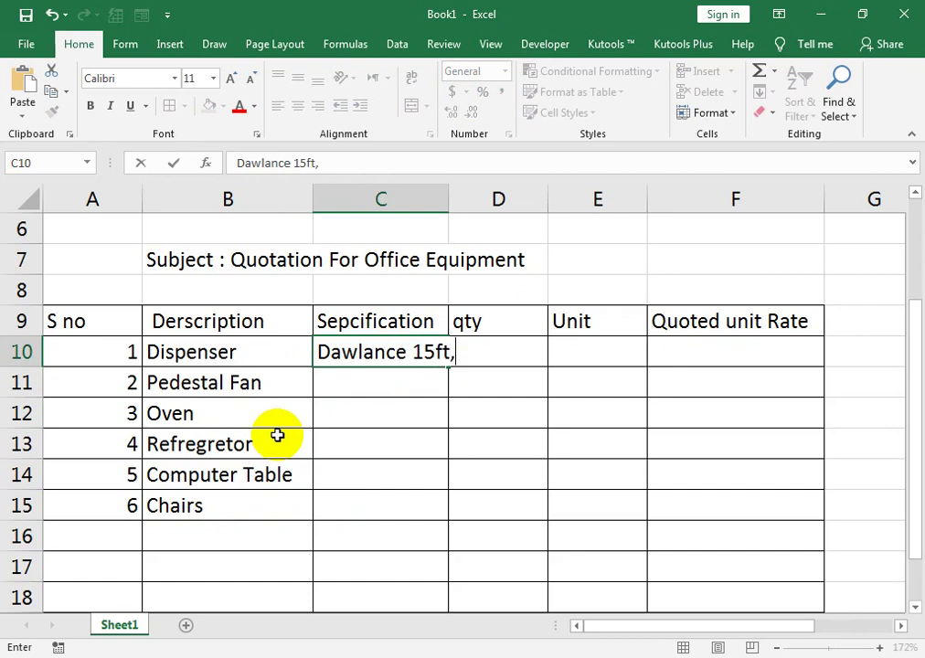
pyautogui.hotkey('alt', 'Return')
pyautogui.write('1 yea')
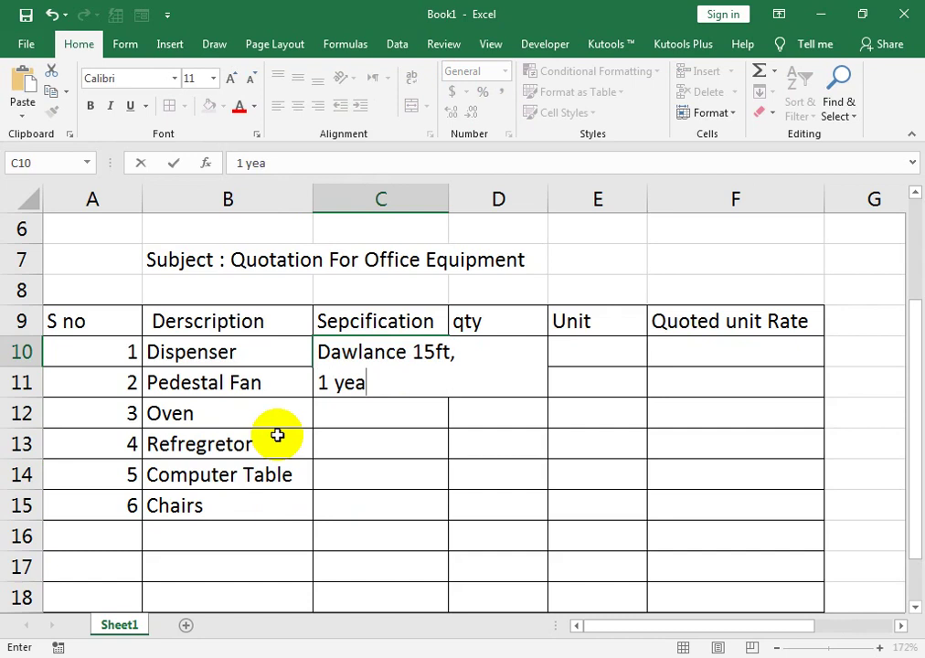
pyautogui.write('r waa')
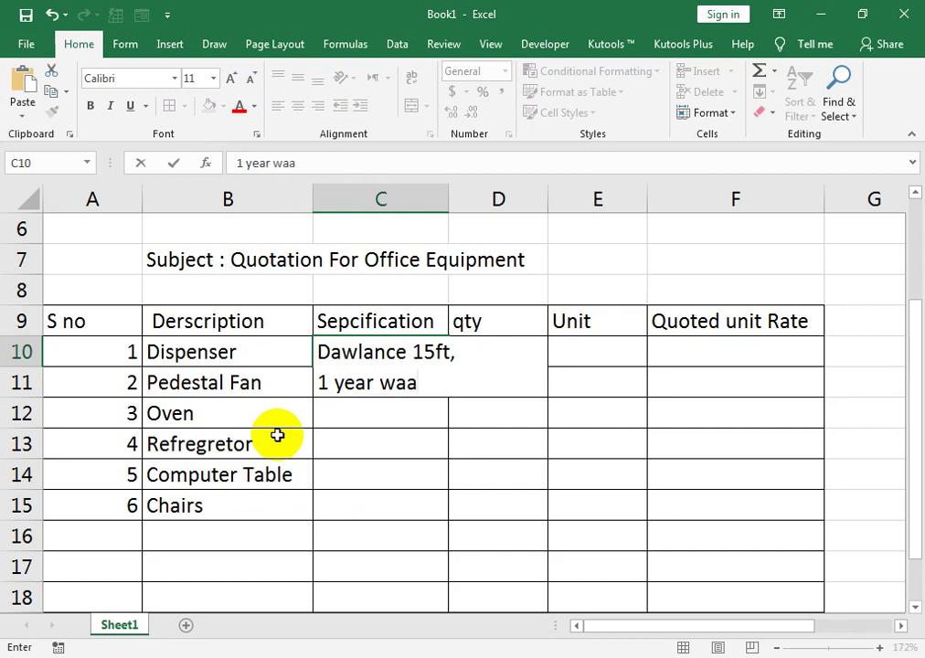
pyautogui.write('ranty')
pyautogui.hotkey('ctrl', 'Return')
pyautogui.press('Return')
pyautogui.press('Up')
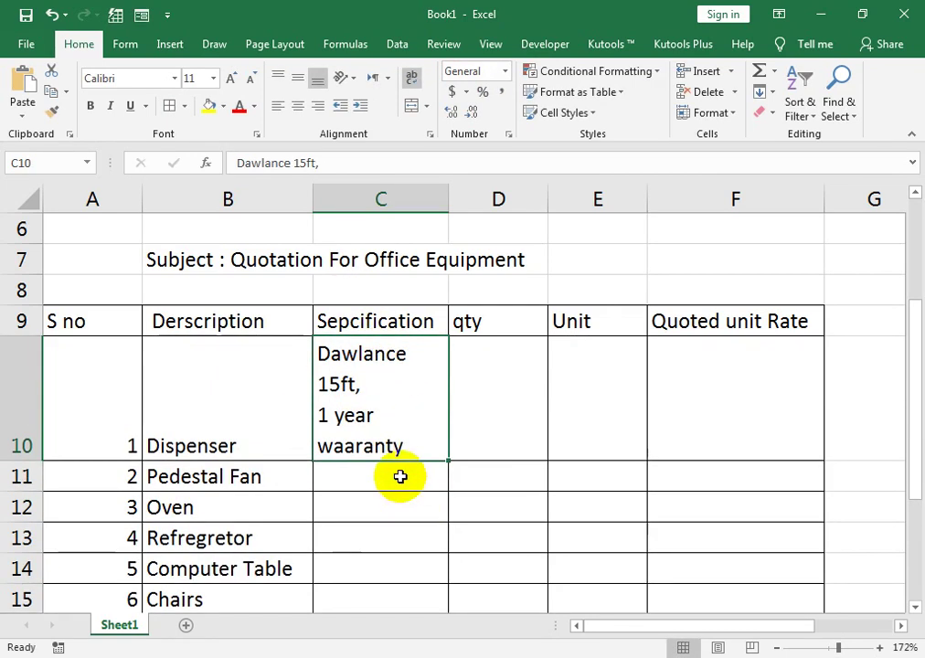
pyautogui.doubleClick(403, 447)
pyautogui.press('BackSpace')
pyautogui.press('BackSpace')
pyautogui.press('BackSpace')
pyautogui.press('BackSpace')
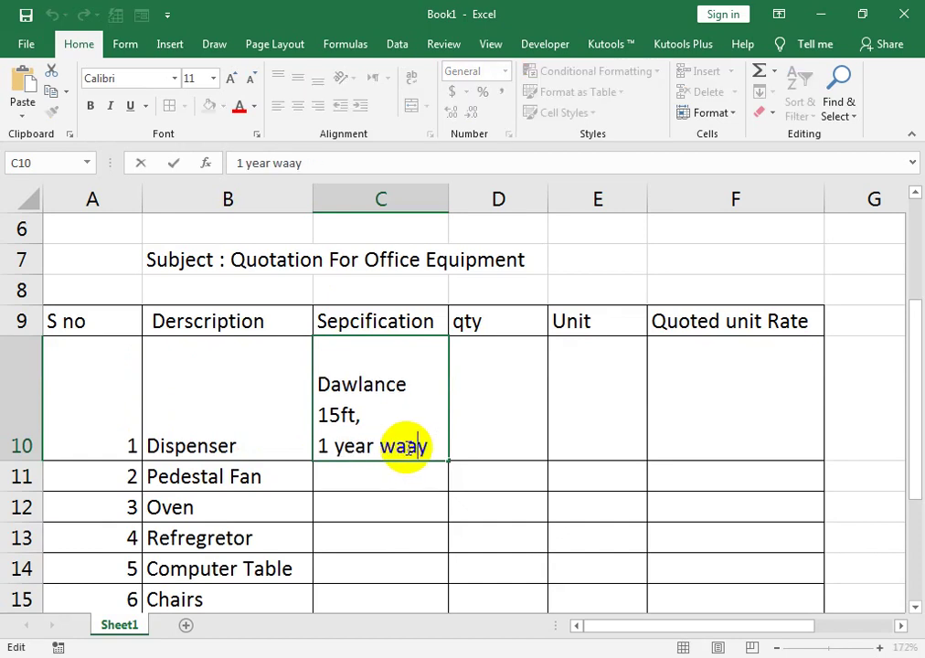
pyautogui.press('BackSpace')
pyautogui.write('r')
pyautogui.write('rant')
pyautogui.press('Return')
# Reduce the C10 specification font size to 8
pyautogui.click(409, 448)
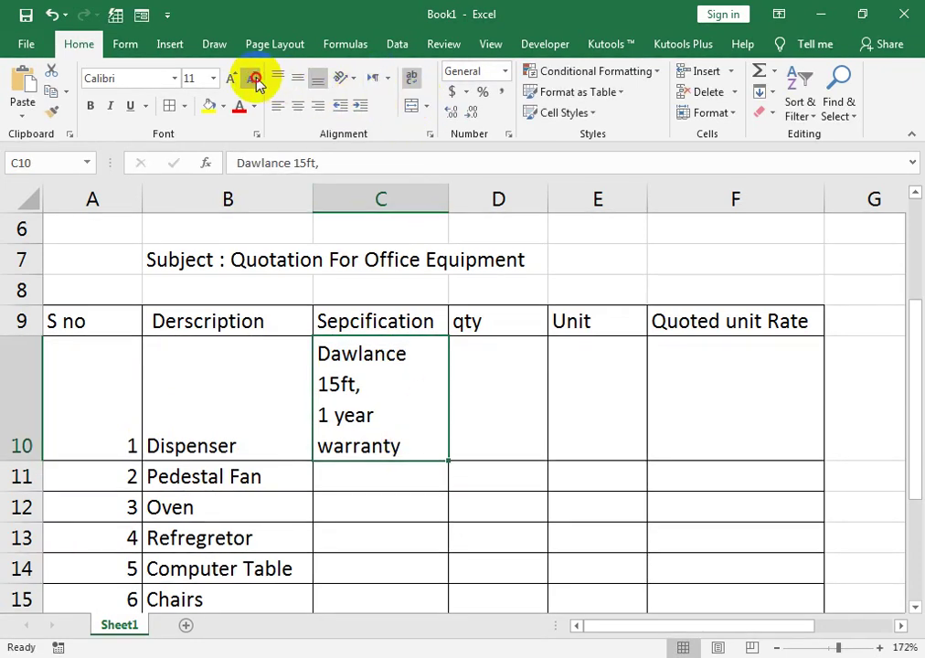
pyautogui.click(249, 76)
pyautogui.click(250, 77)
pyautogui.click(250, 77)
pyautogui.click(212, 362)
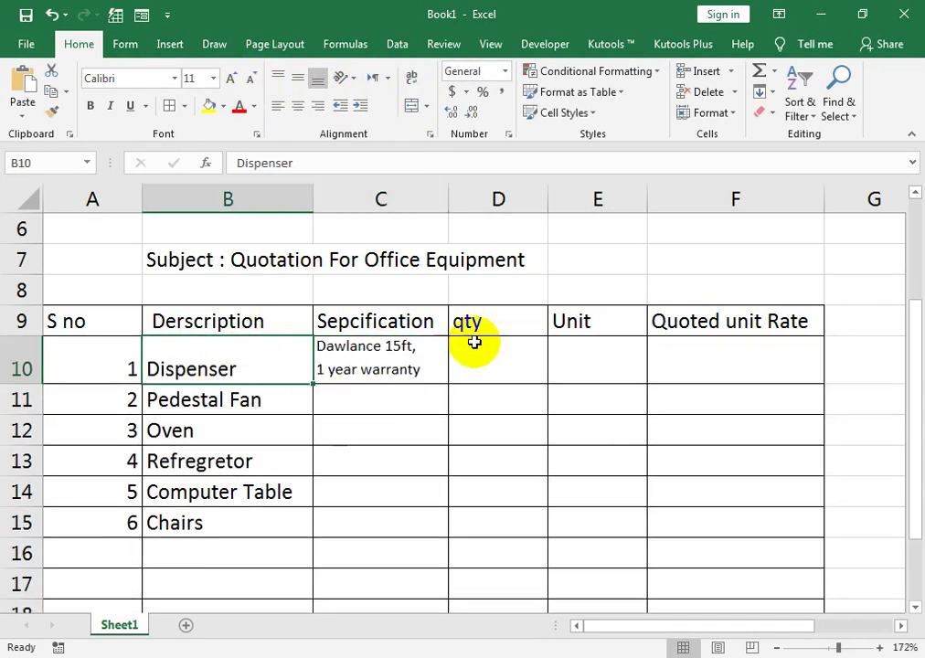
pyautogui.click(402, 371)
pyautogui.doubleClick(392, 402)
# Enter the Pedestal Fan specification 'rado' as a two-line cell entry
pyautogui.press('Return')
pyautogui.press('Return')
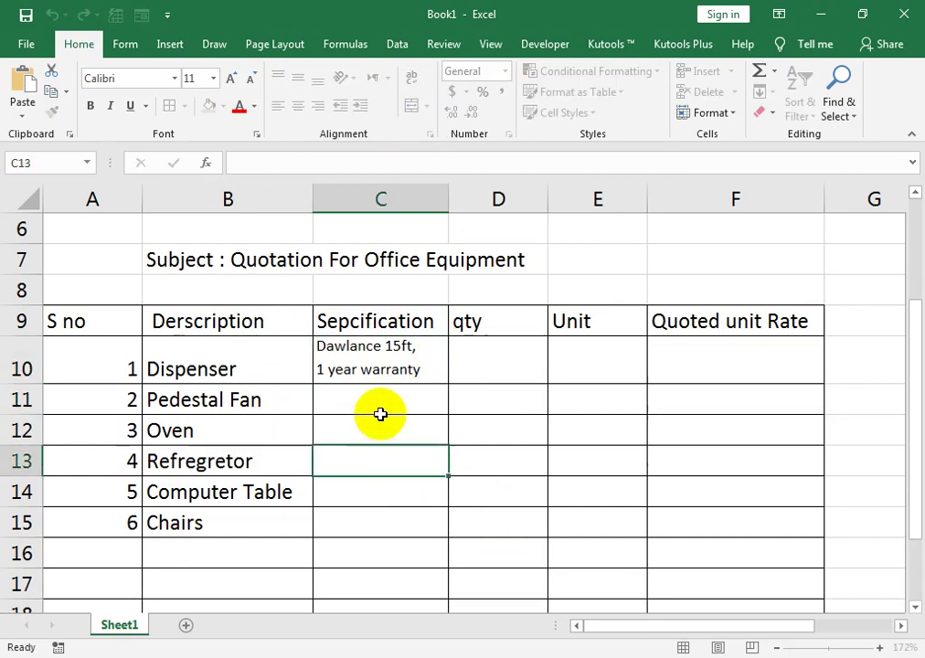
pyautogui.click(378, 397)
pyautogui.write('ra')
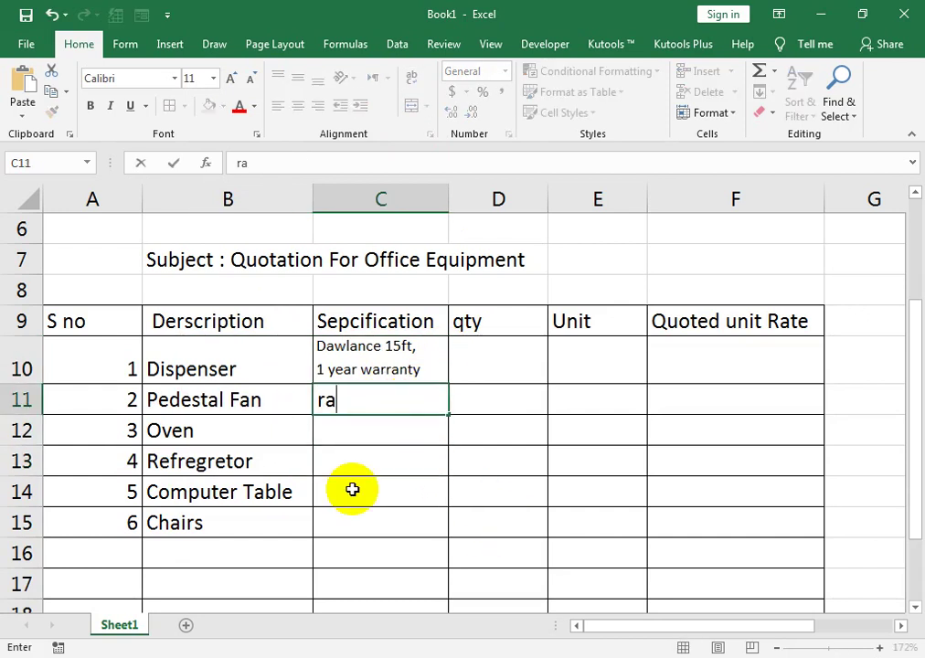
pyautogui.write('do, Cooper,')
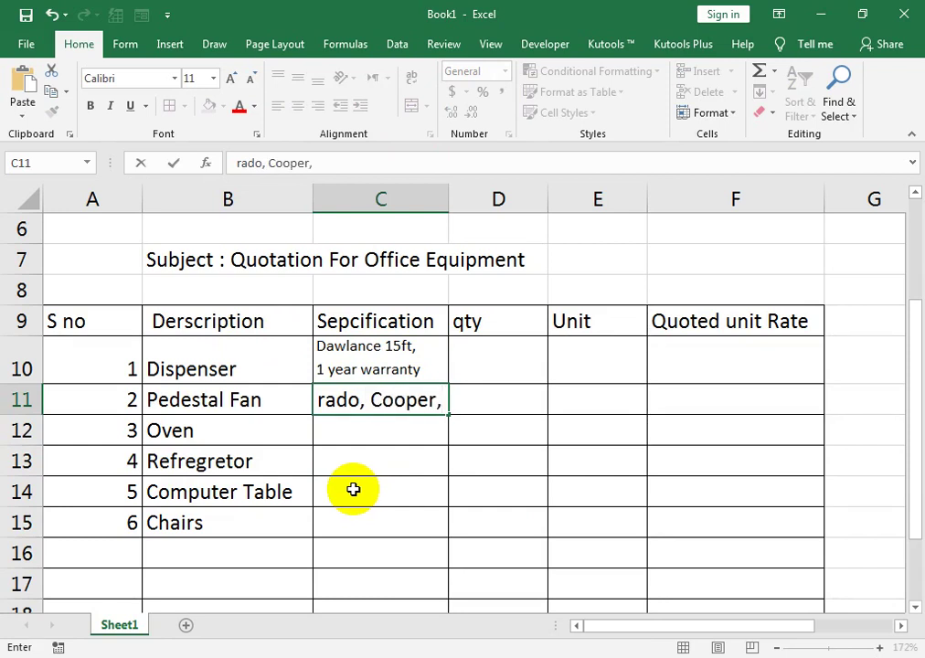
pyautogui.hotkey('alt', 'Return')
pyautogui.write('1 Year warrant')
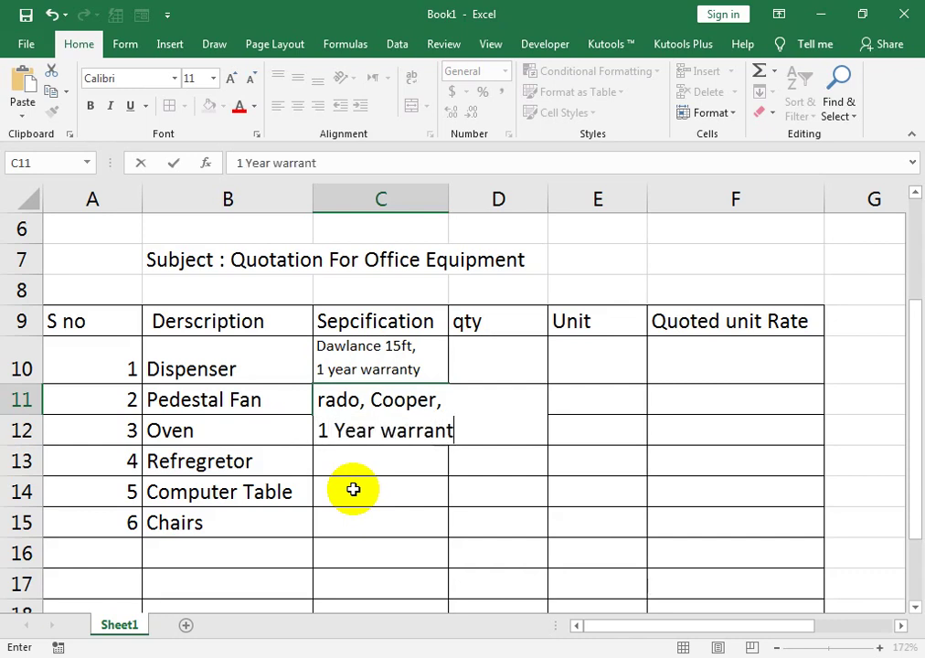
pyautogui.write('y')
pyautogui.press('Return')
# Copy the Dispenser cell's formatting onto the Pedestal Fan specification
pyautogui.click(354, 491)
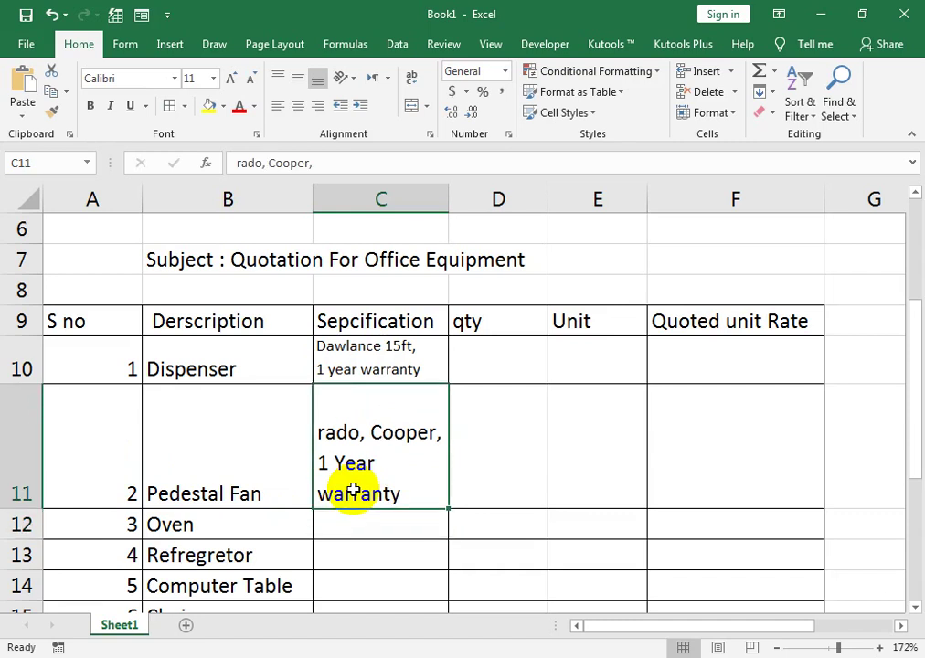
pyautogui.doubleClick(407, 355)
pyautogui.click(399, 440)
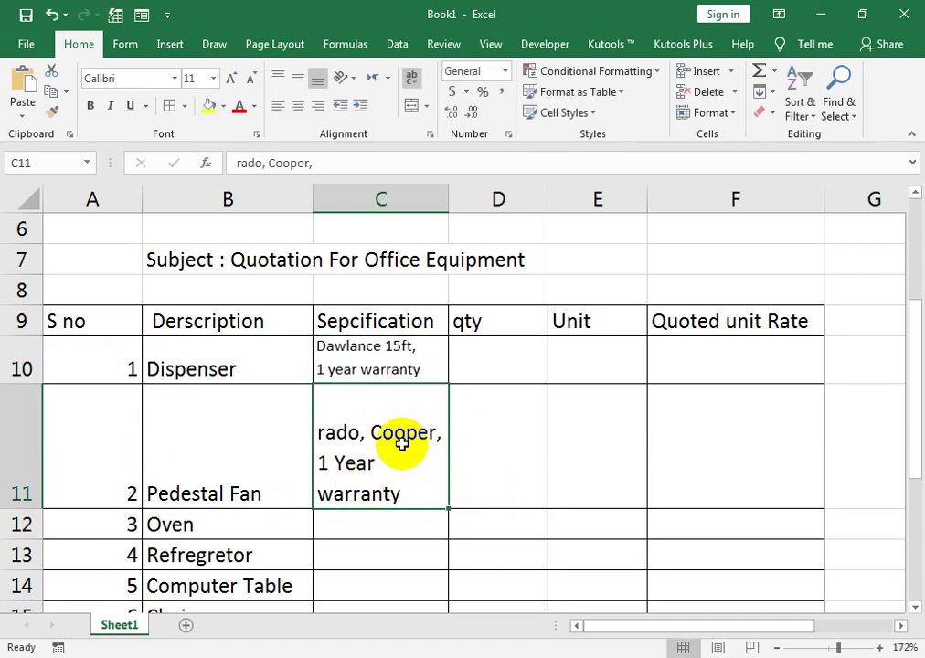
pyautogui.click(381, 351)
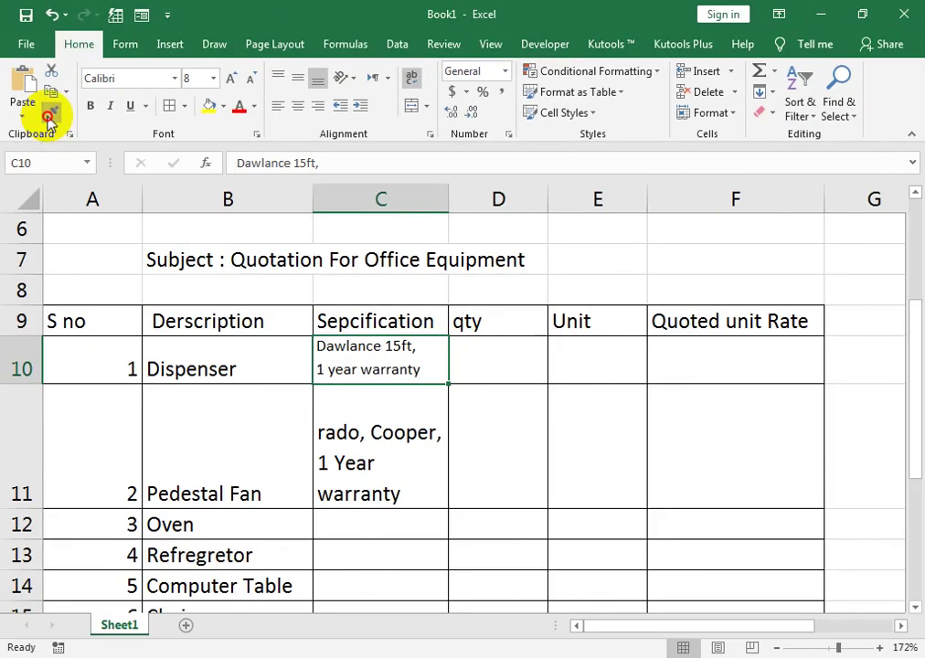
pyautogui.click(52, 111)
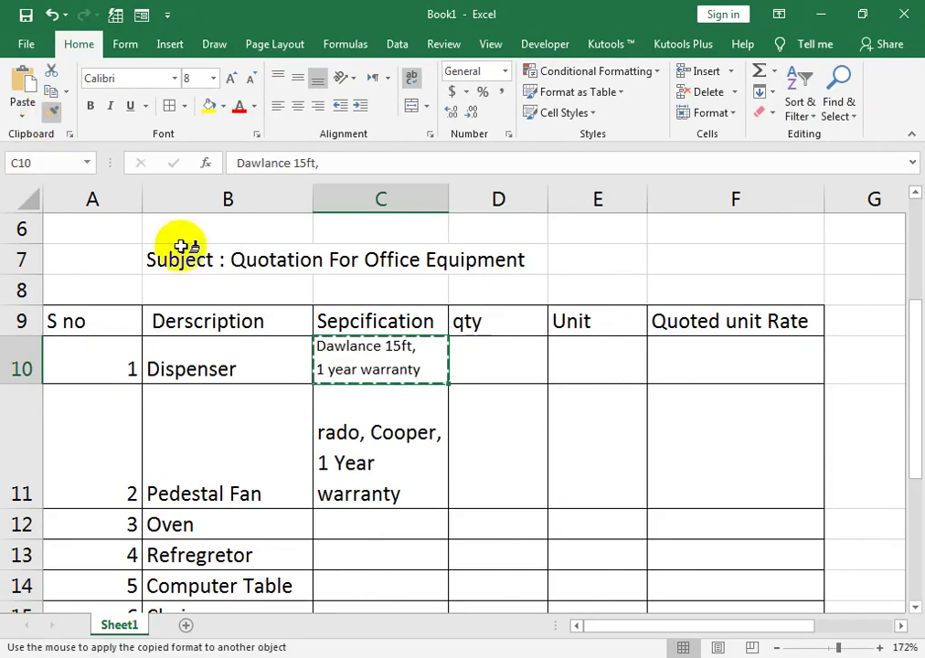
pyautogui.click(341, 420)
pyautogui.click(344, 530)
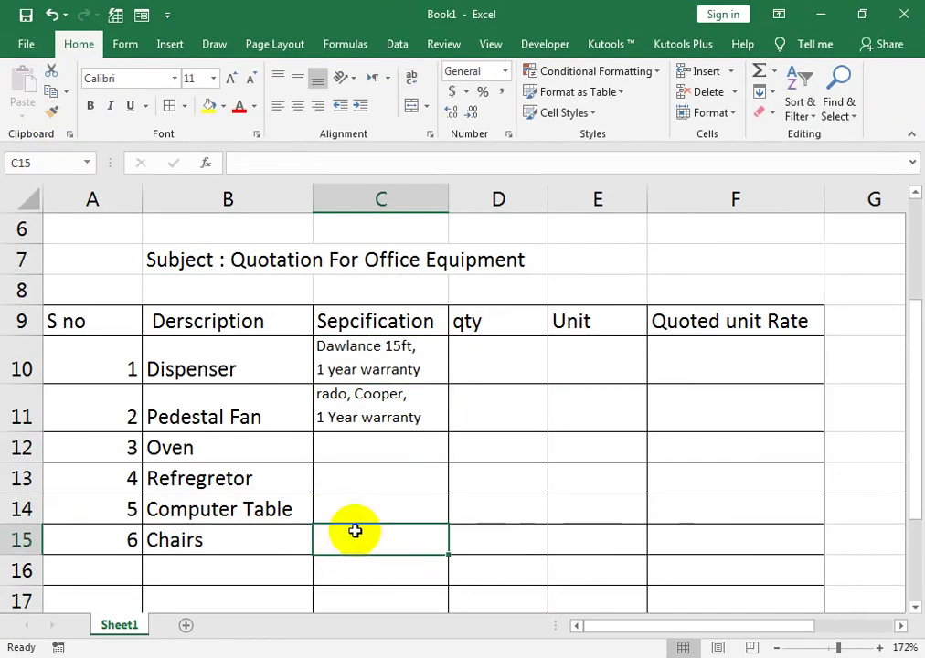
pyautogui.click(352, 402)
# Enter the Oven specification and give it the Pedestal Fan cell's formatting
pyautogui.click(353, 447)
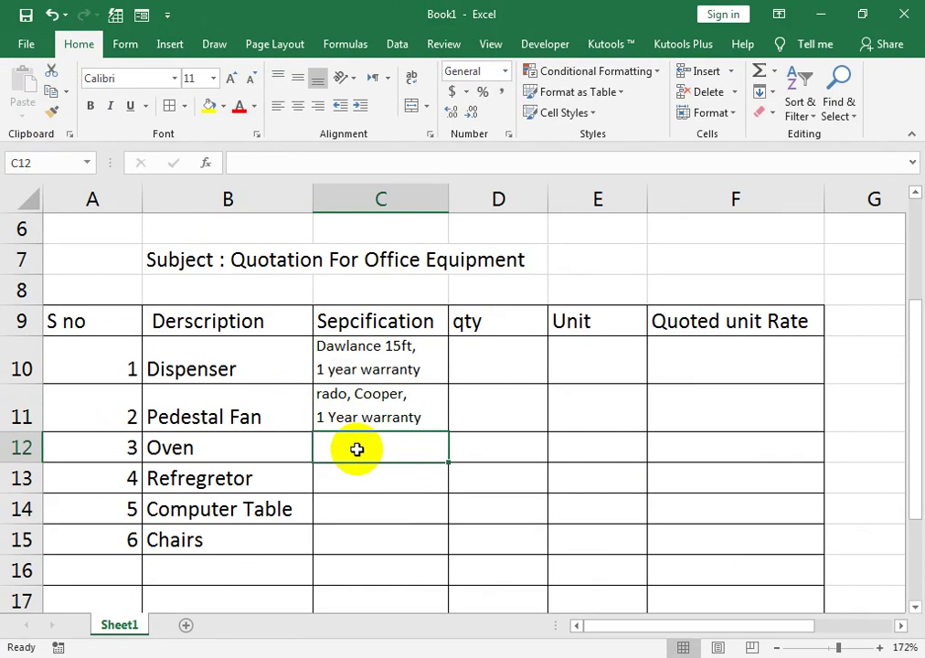
pyautogui.write('pee')
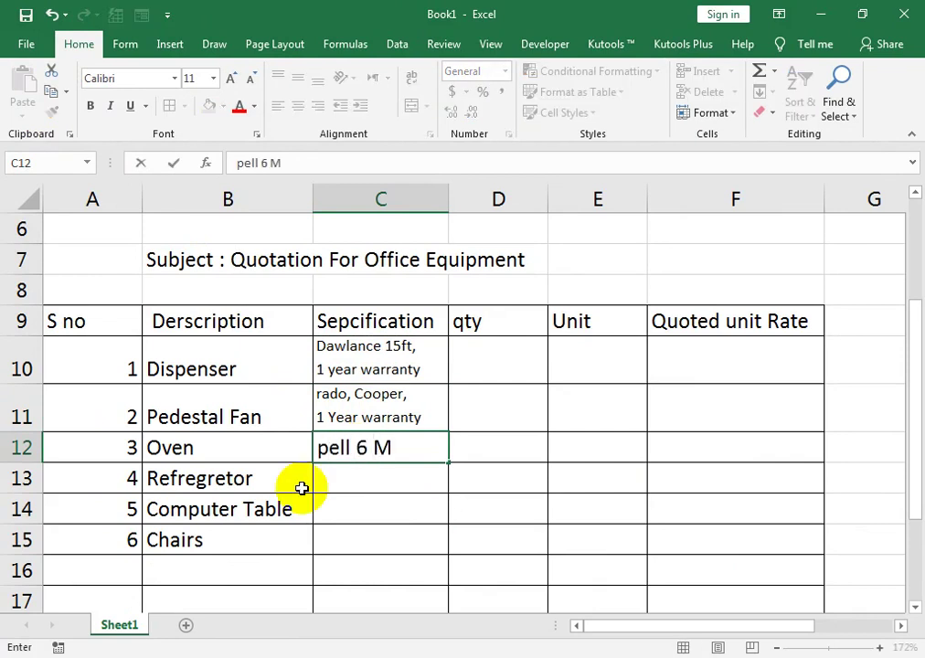
pyautogui.write(' warranty')
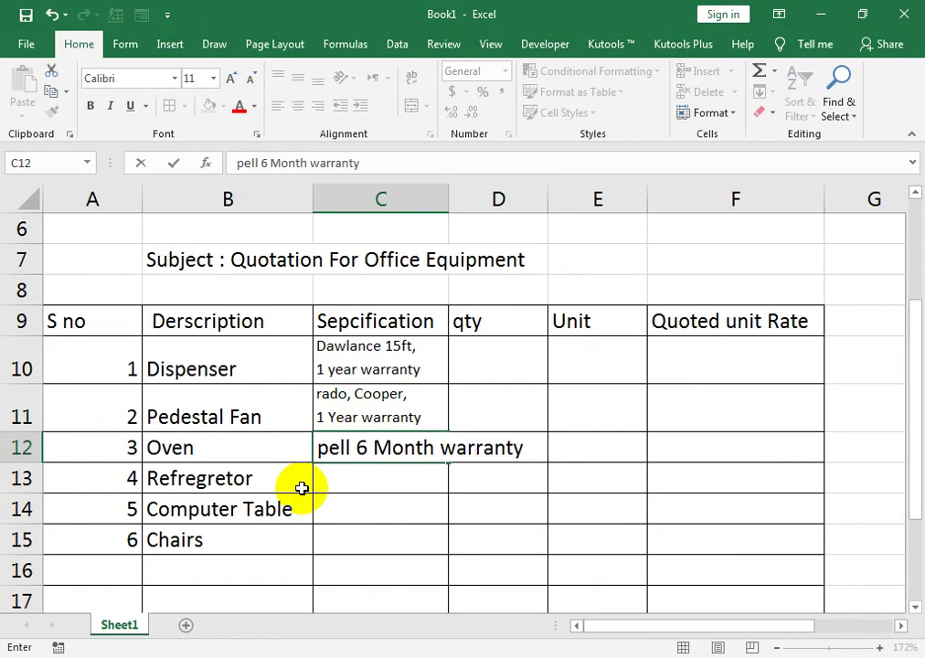
pyautogui.press('Return')
pyautogui.click(343, 402)
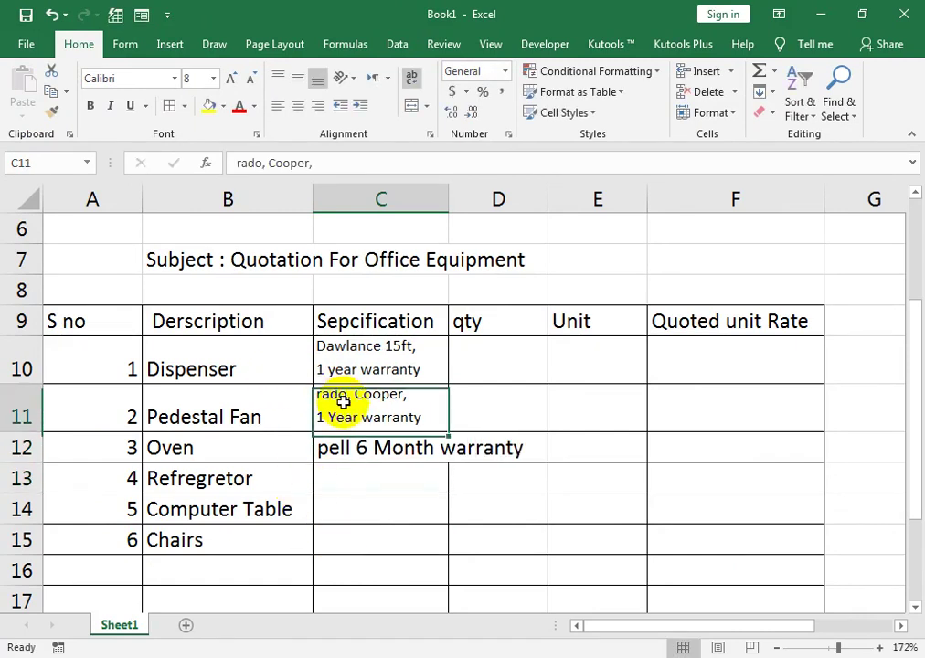
pyautogui.click(52, 111)
pyautogui.click(370, 454)
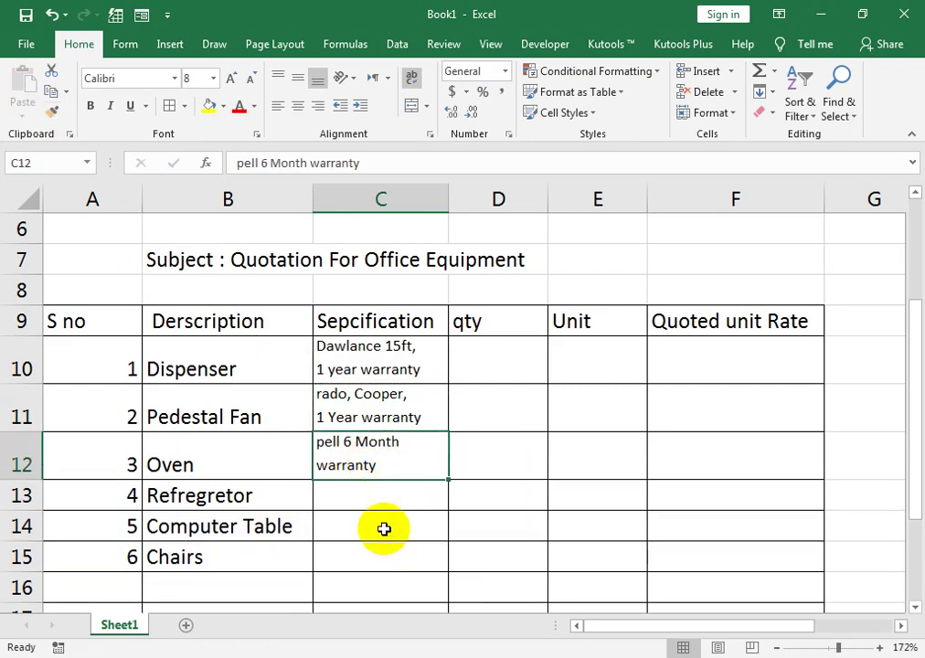
# Move the Dawlance specification out of the Dispenser cell to the Refregretor row
pyautogui.click(366, 498)
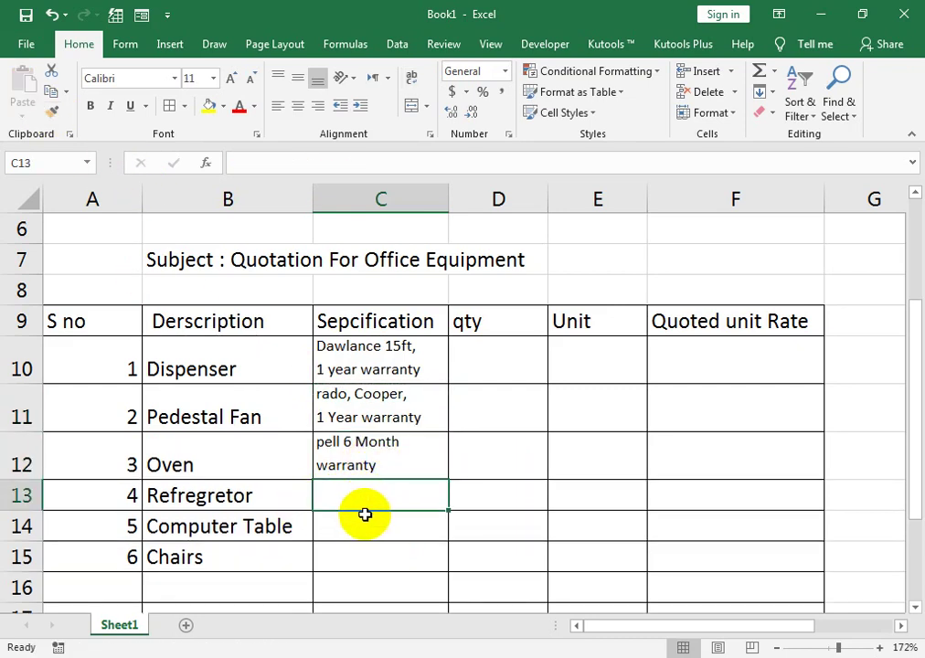
pyautogui.click(314, 404)
pyautogui.press('Up')
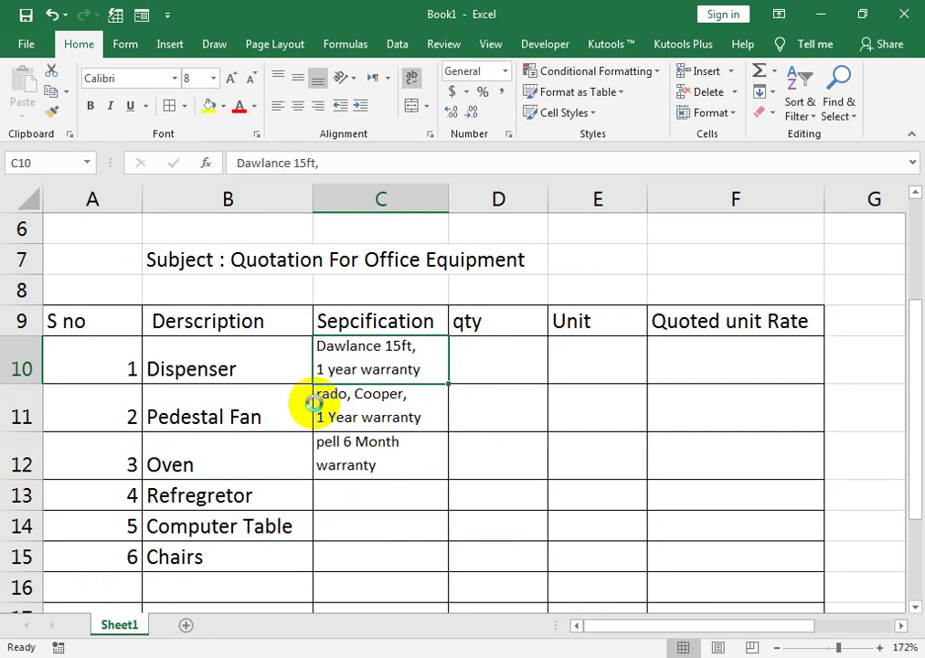
pyautogui.hotkey('ctrl', 'x')
pyautogui.press('Down')
pyautogui.press('Down')
pyautogui.press('Down')
pyautogui.press('Down')
pyautogui.press('Up')
pyautogui.hotkey('ctrl', 'v')
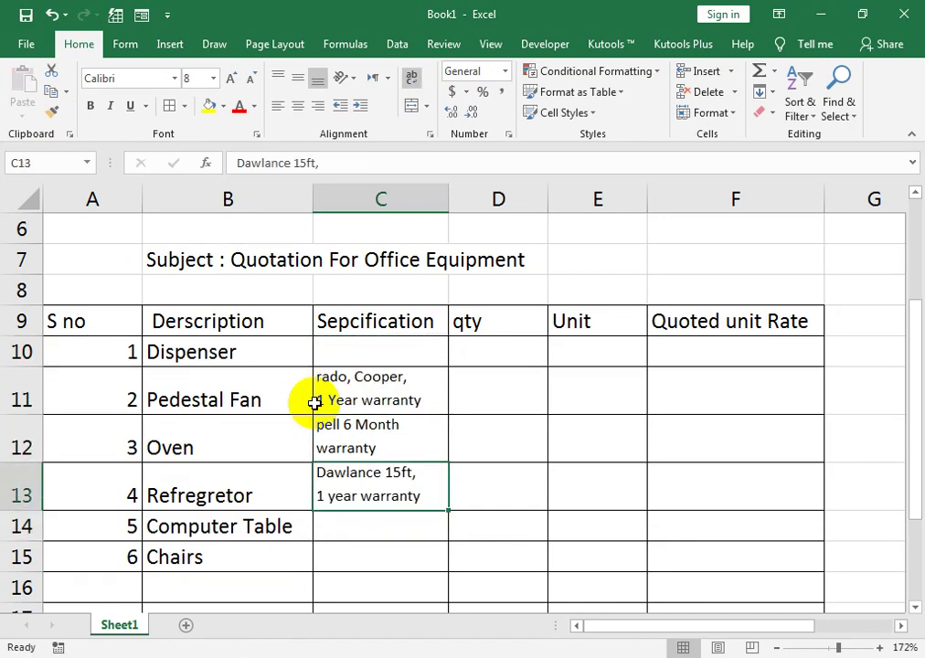
# Enter 'canon 2 tap' as the Dispenser specification, fixing a stray trailing letter
pyautogui.click(314, 403)
pyautogui.press('Up')
pyautogui.write('cann')
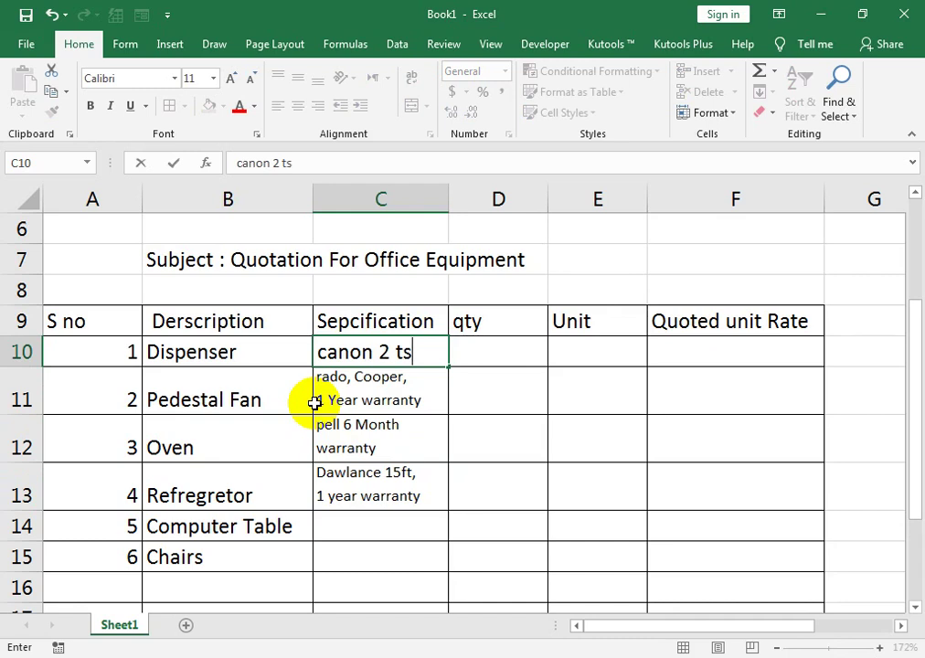
pyautogui.write('p')
pyautogui.press('Return')
pyautogui.press('Up')
pyautogui.press('F2')
pyautogui.press('BackSpace')
pyautogui.press('Return')
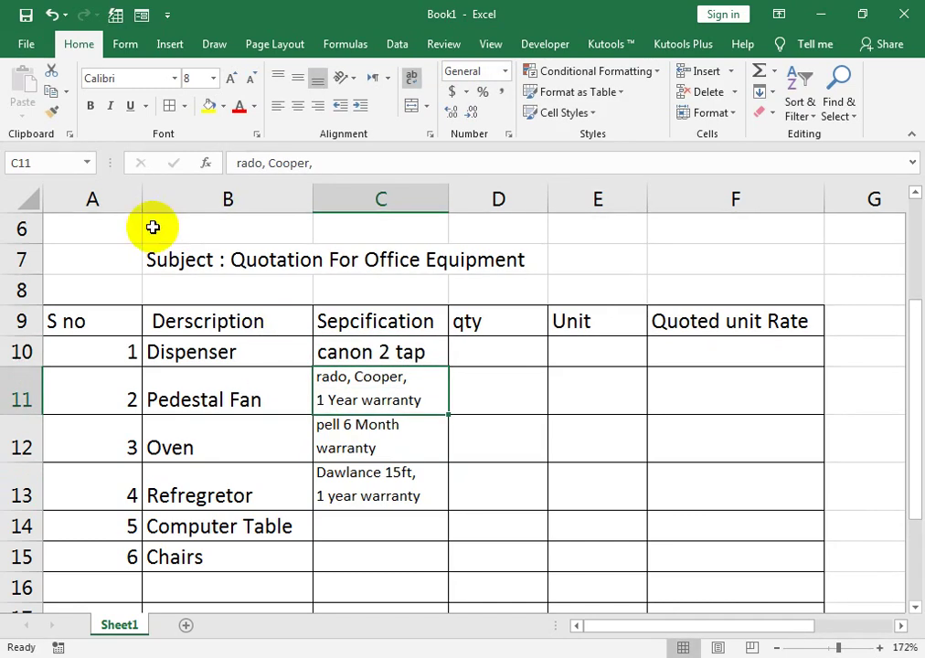
# Apply the small specification font to canon 2 tap with Format Painter
pyautogui.doubleClick(52, 111)
pyautogui.click(384, 354)
pyautogui.press('Escape')
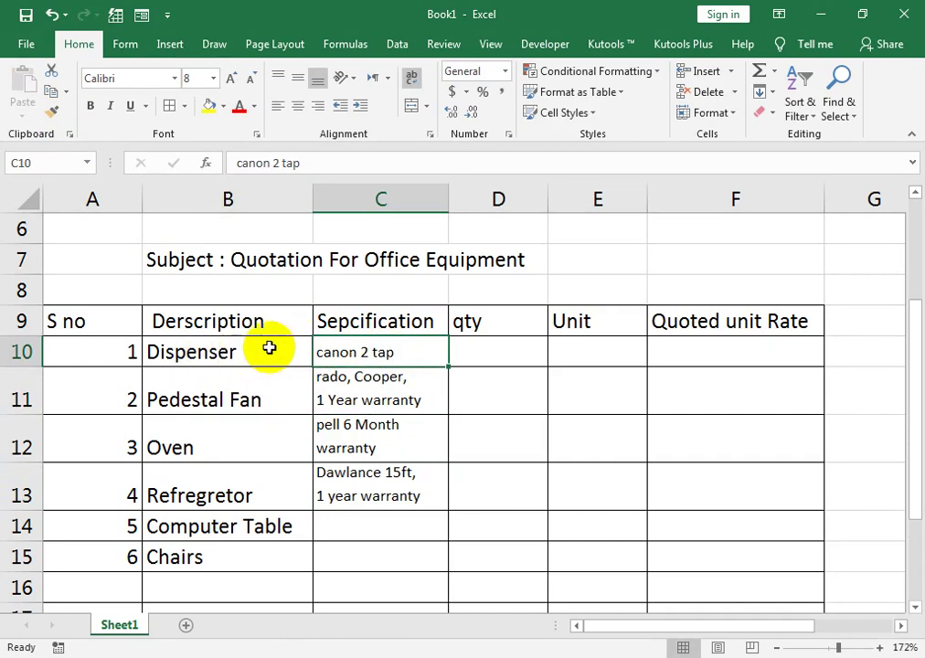
# Enter 'full Size' for Computer Table and 'Rolling Chair' for Chairs
pyautogui.click(341, 526)
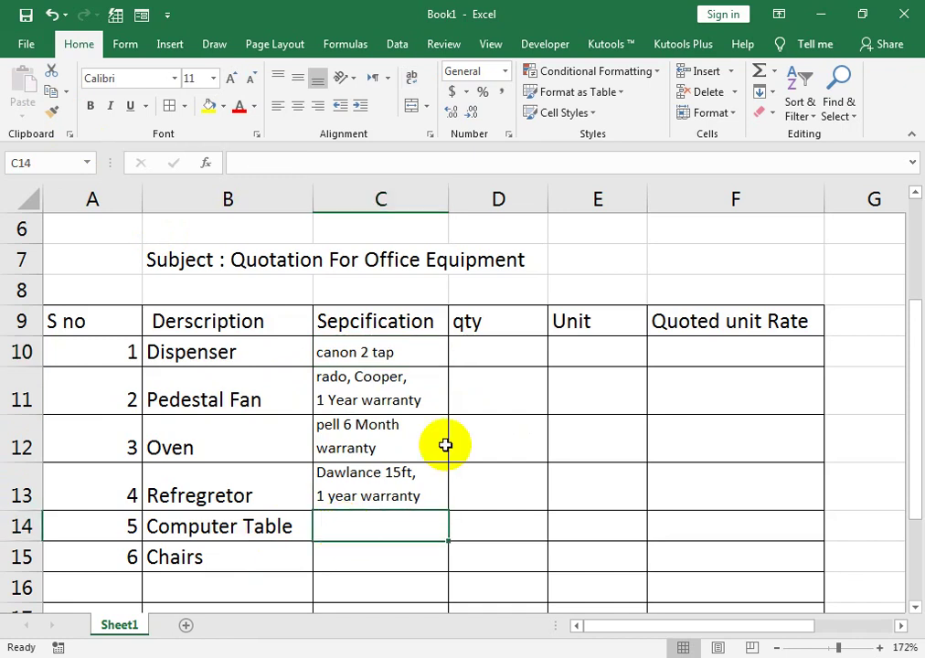
pyautogui.write('full Size')
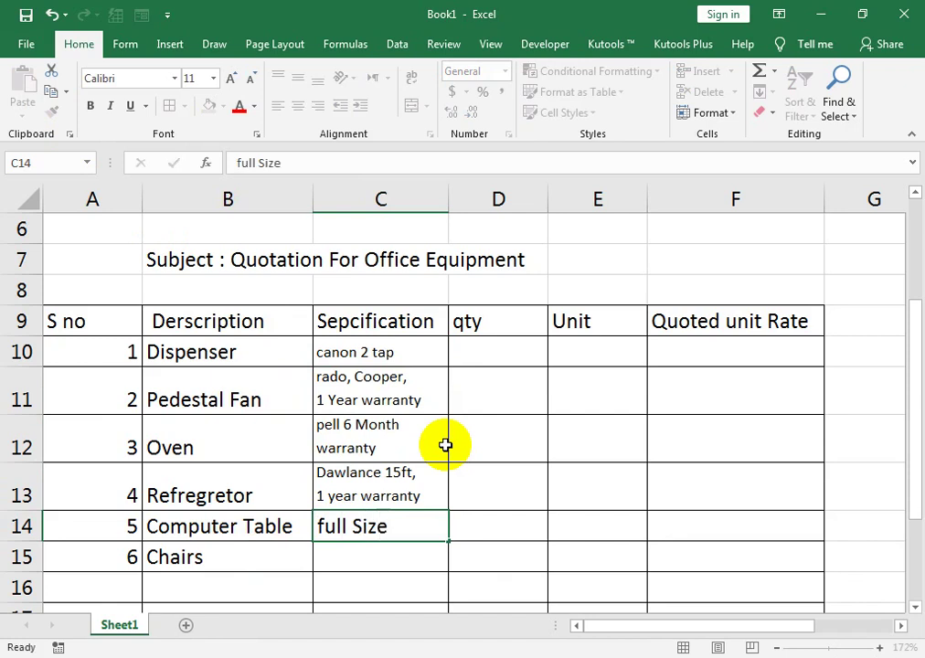
pyautogui.press('Return')
pyautogui.write('Rolling Chair')
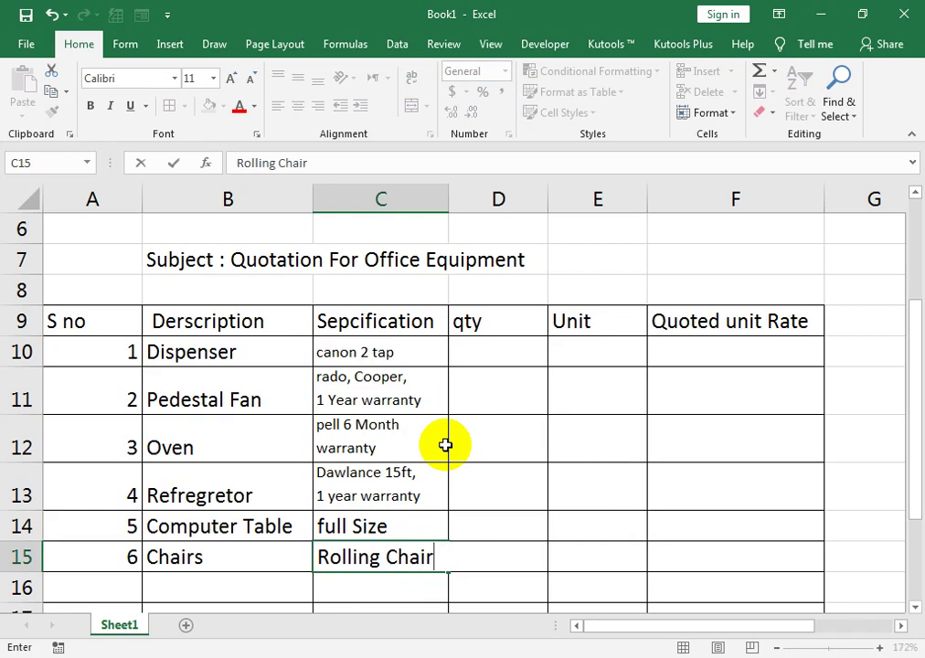
pyautogui.press('Return')
# Copy the small specification font from the Refregretor cell onto full Size
pyautogui.click(397, 474)
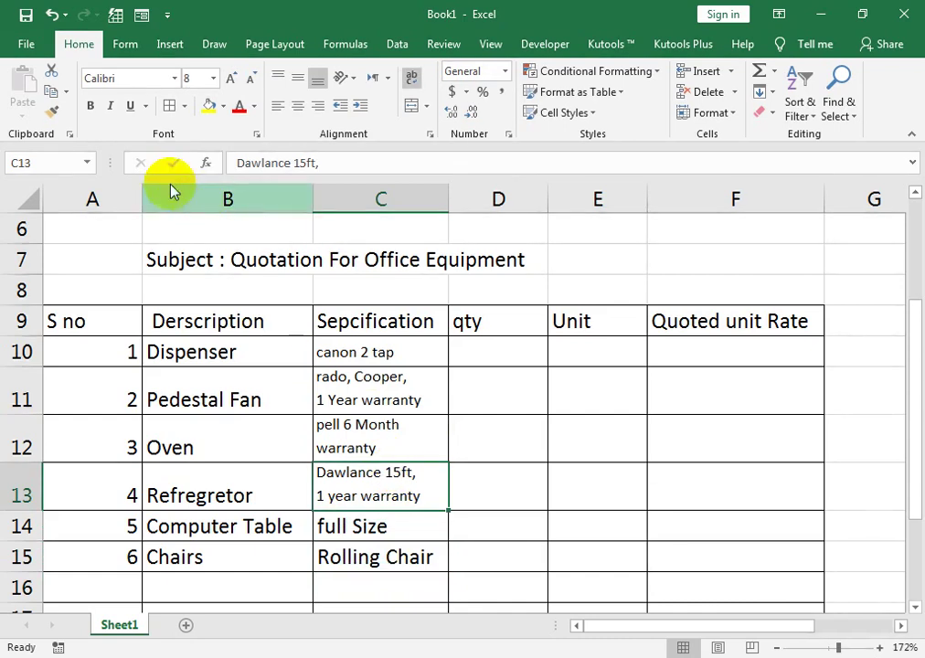
pyautogui.doubleClick(55, 110)
pyautogui.click(329, 527)
pyautogui.click(57, 112)
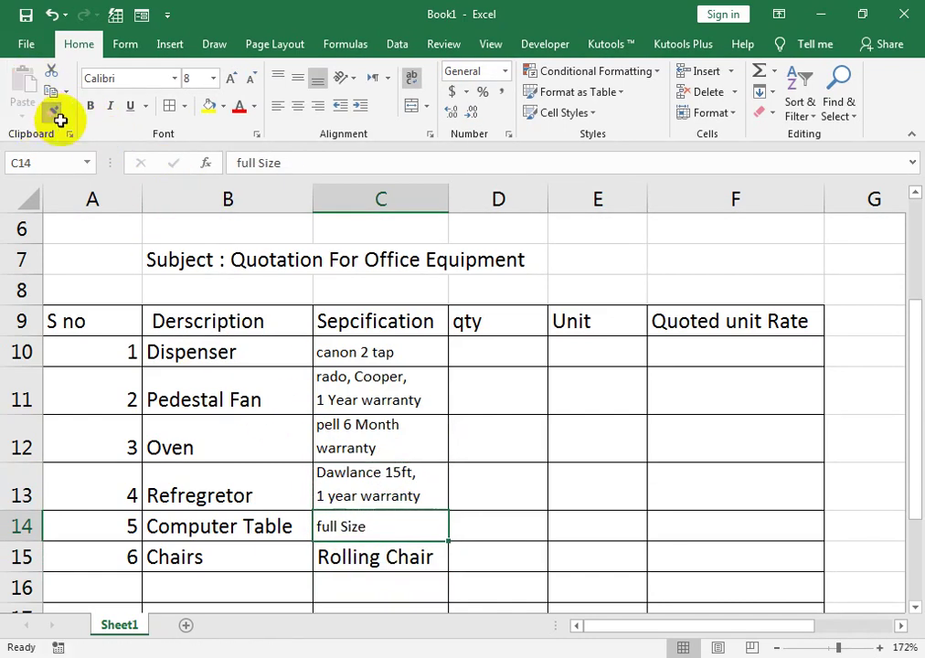
pyautogui.click(372, 561)
pyautogui.press('Up')
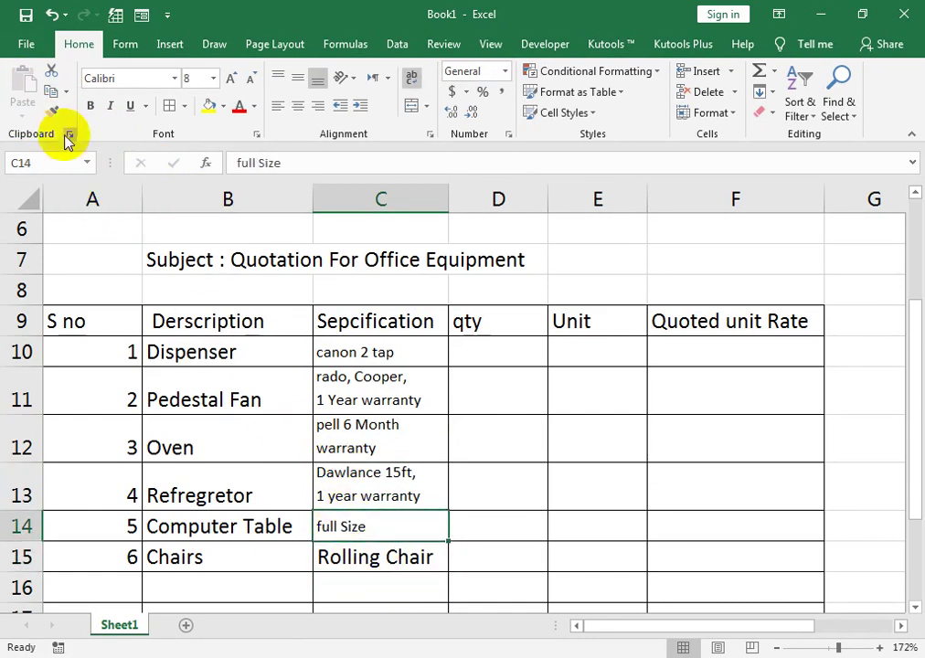
pyautogui.click(57, 110)
# Give Rolling Chair the small font, then enter quantities 20, 10 and 25
pyautogui.click(368, 556)
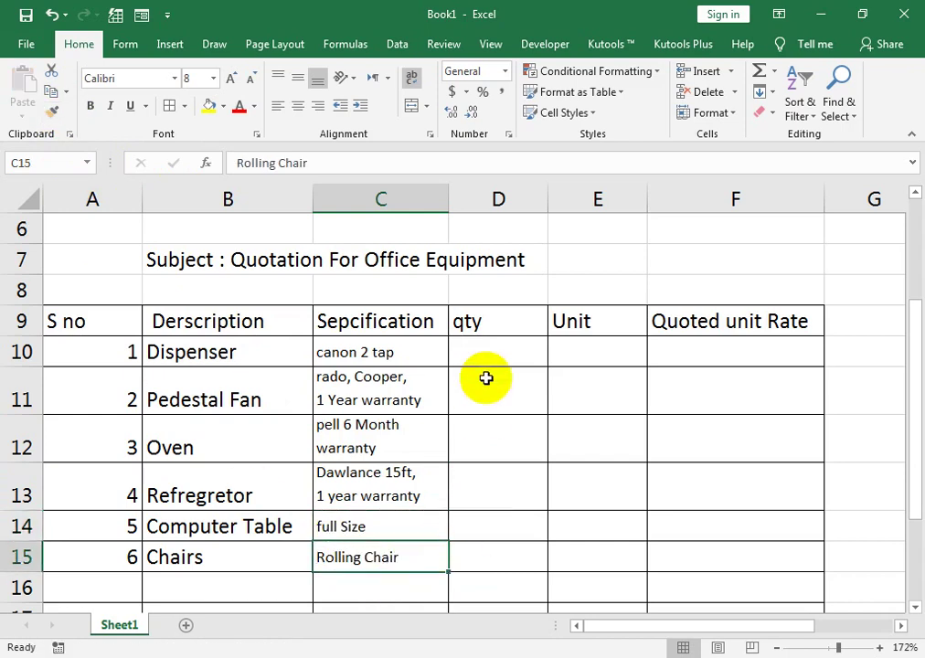
pyautogui.click(486, 355)
pyautogui.write('20 10')
pyautogui.press('Return')
pyautogui.write('25')
pyautogui.press('Return')
# Enter quantities 15, 12 and 30 for Refregretor, Computer Table and Chairs
pyautogui.write('51')
pyautogui.press('Return')
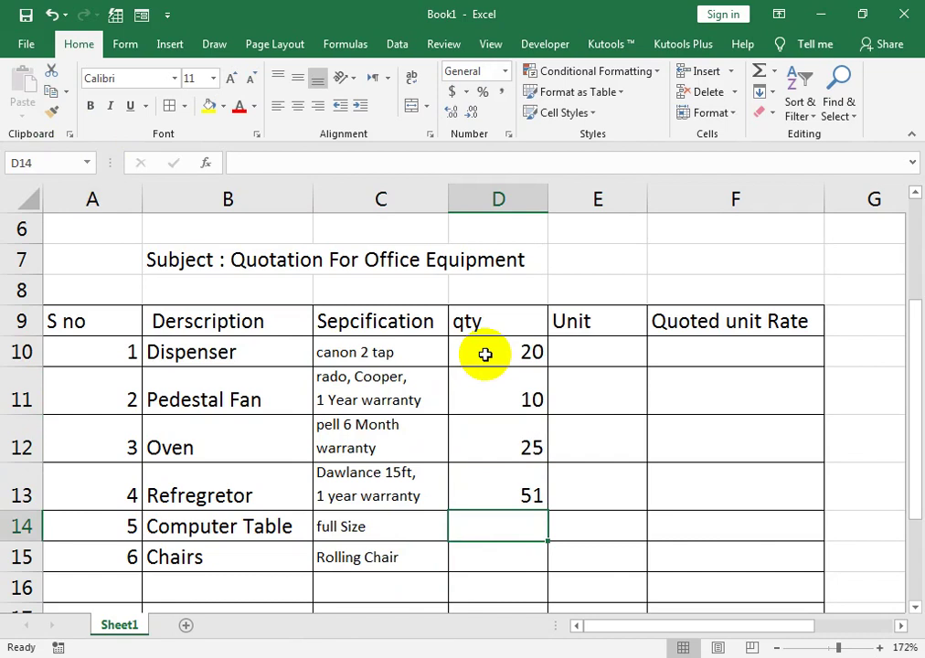
pyautogui.press('Up')
pyautogui.write('15')
pyautogui.press('Return')
pyautogui.write('2')
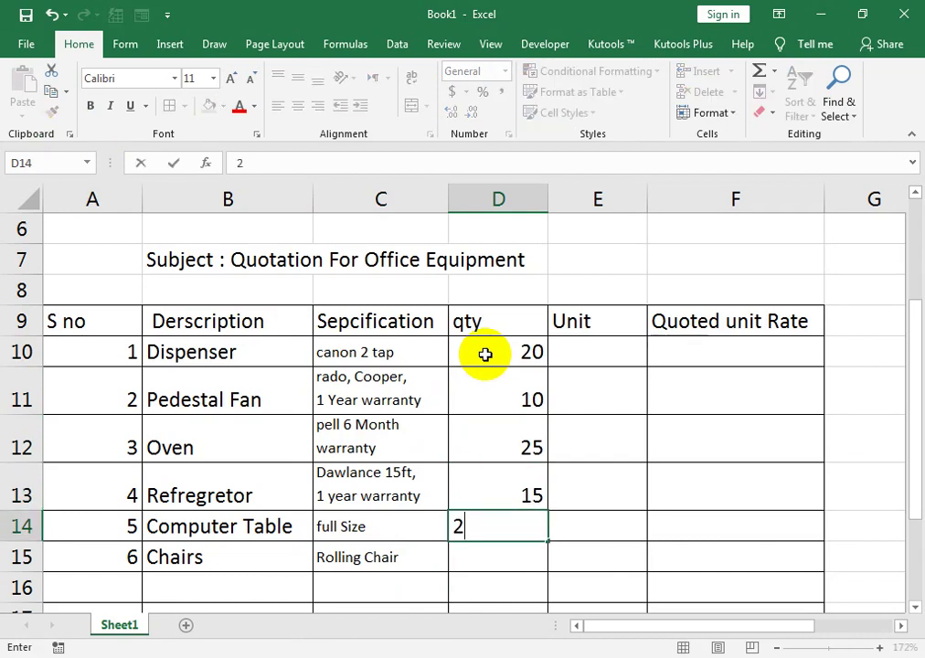
pyautogui.write('12')
pyautogui.press('Return')
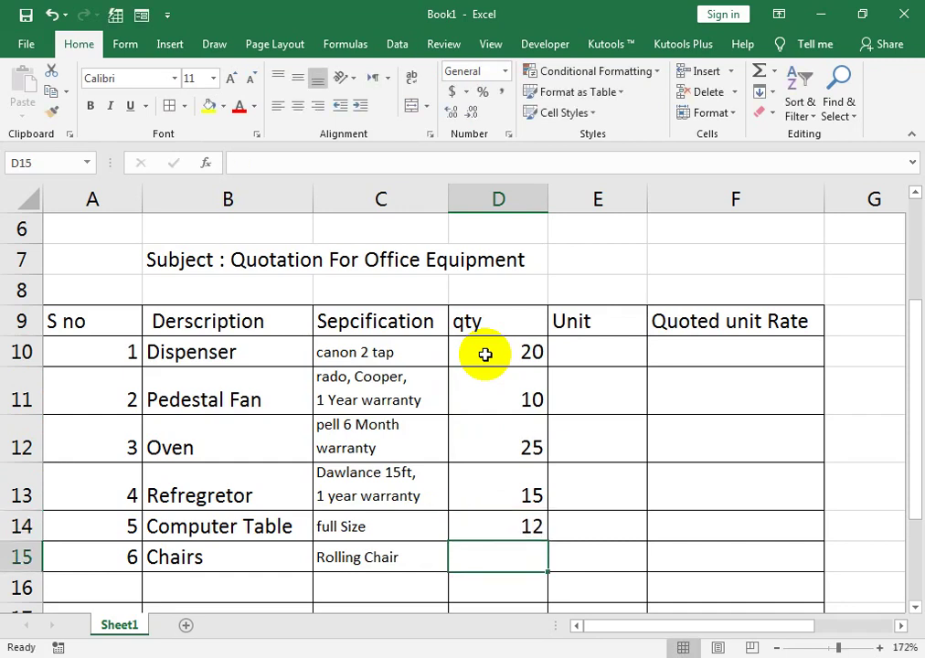
pyautogui.write('30')
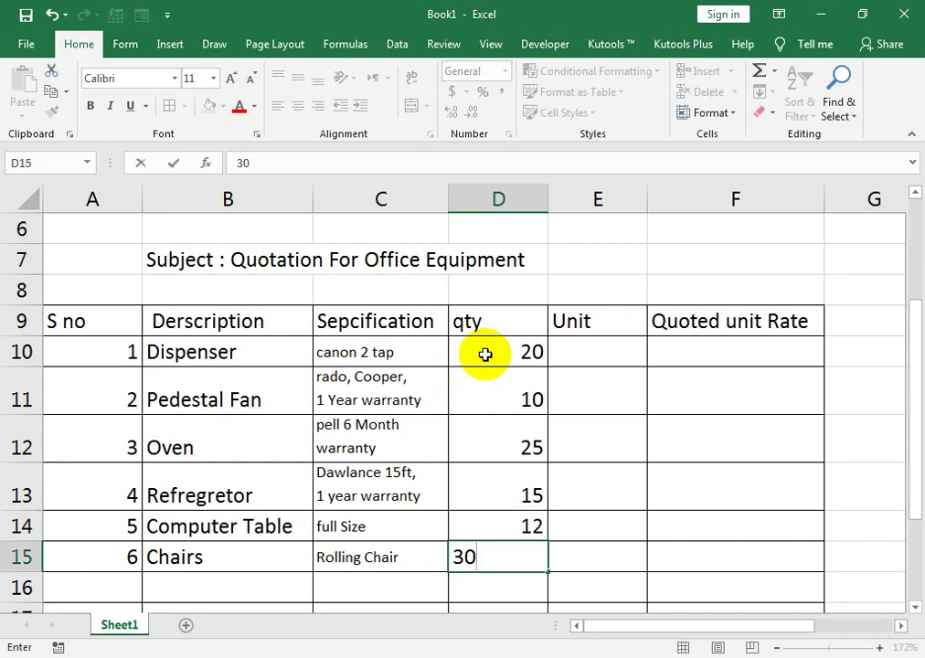
pyautogui.press('Tab')
pyautogui.press('Up')
pyautogui.press('Up')
pyautogui.press('Up')
pyautogui.press('Up')
pyautogui.press('Up')
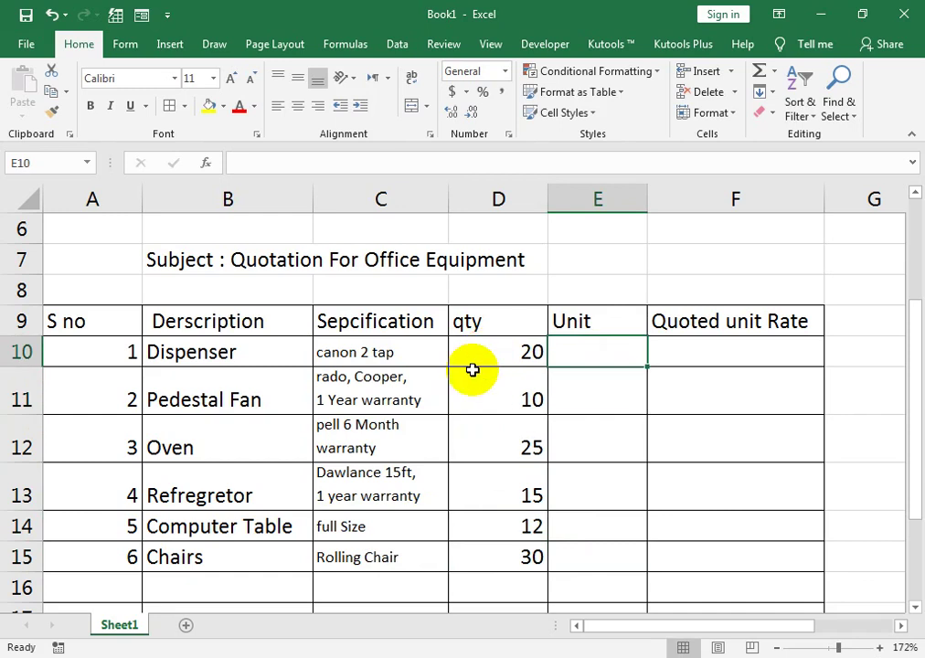
# Enter unit prices 5000, 2500, 3500 and 15000 for the first four items
pyautogui.write('5000')
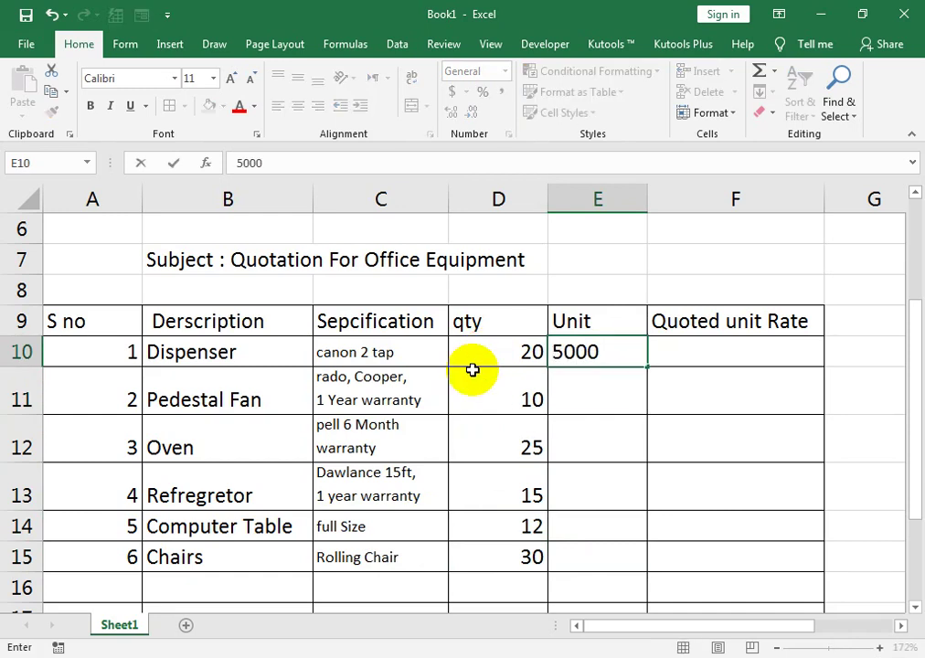
pyautogui.press('Return')
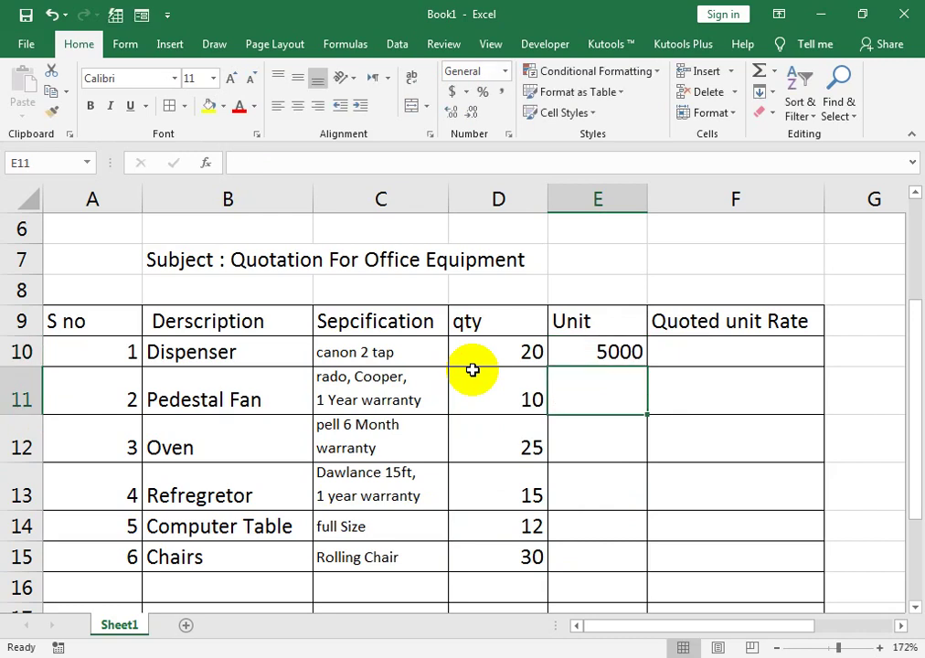
pyautogui.write('2500')
pyautogui.press('Return')
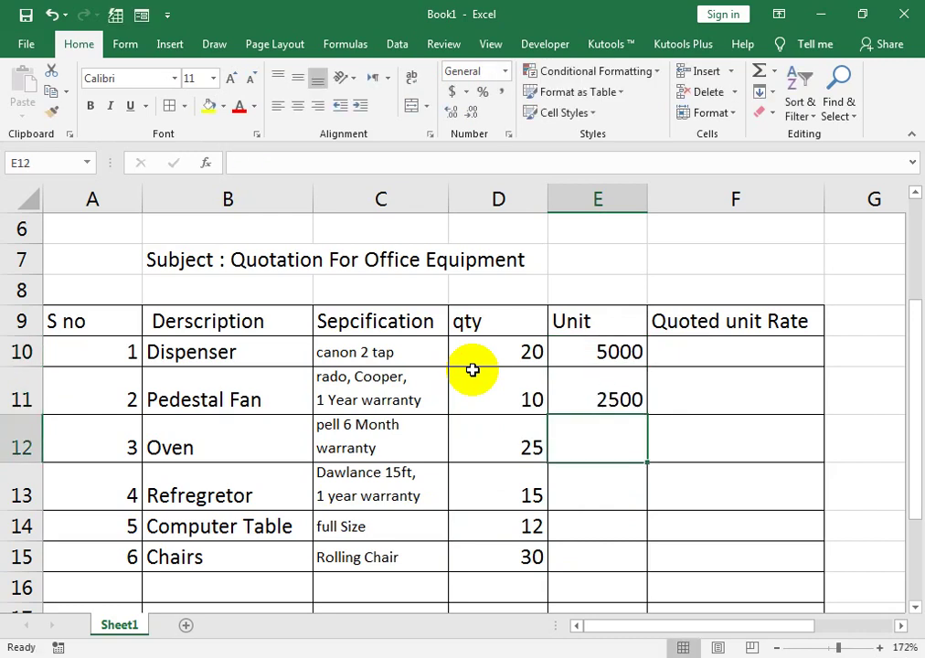
pyautogui.write('3500')
pyautogui.press('Return')
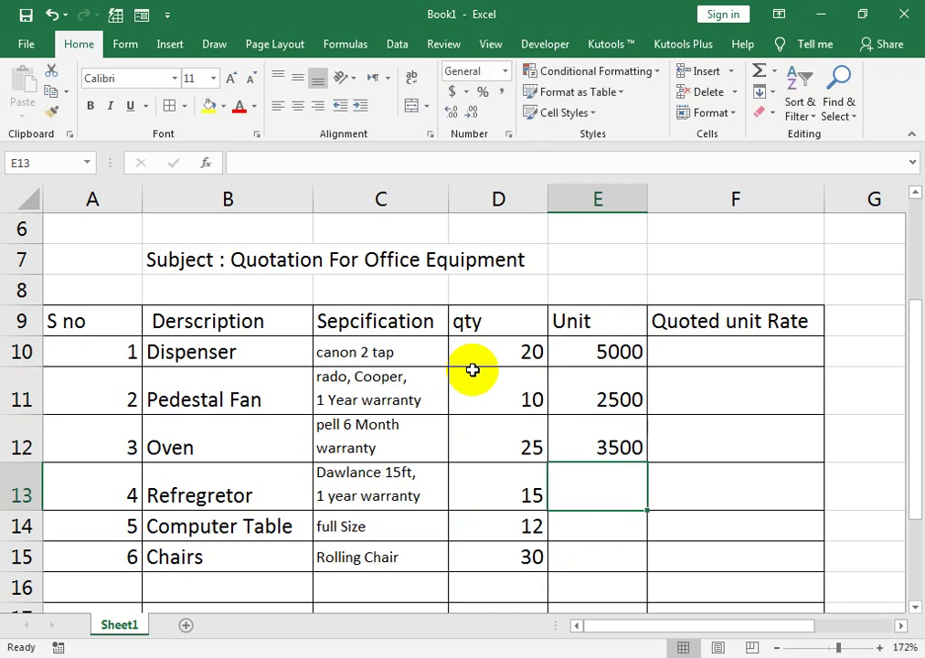
pyautogui.write('1500')
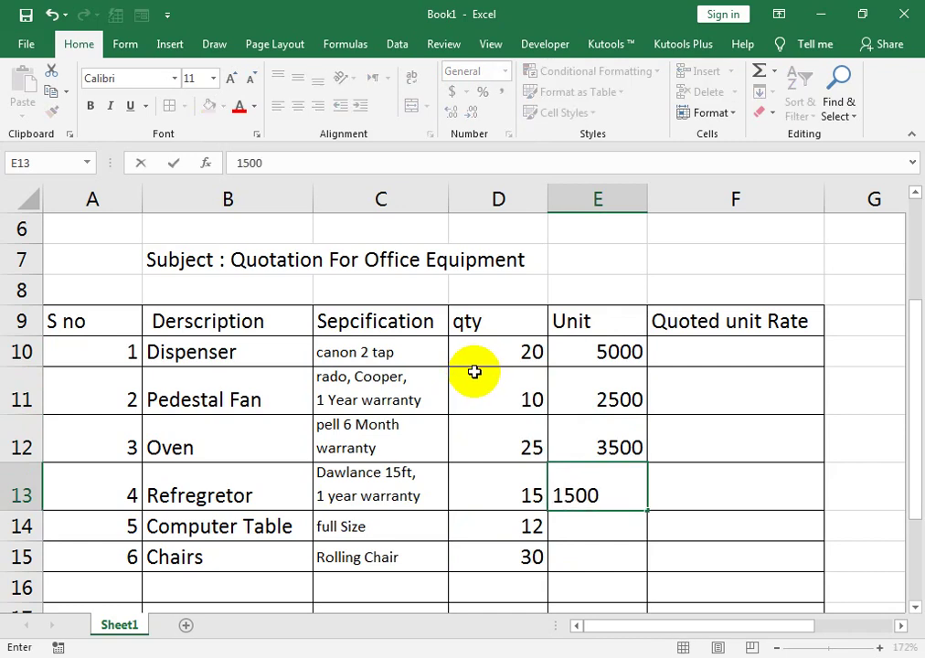
pyautogui.press('Return')
# Revise quantities to 5 for Refregretor and Oven and 10 for Computer Table
pyautogui.press('Up')
pyautogui.press('Left')
pyautogui.write('5')
pyautogui.hotkey('ctrl', 'Return')
pyautogui.press('Up')
pyautogui.write('5')
pyautogui.hotkey('ctrl', 'Return')
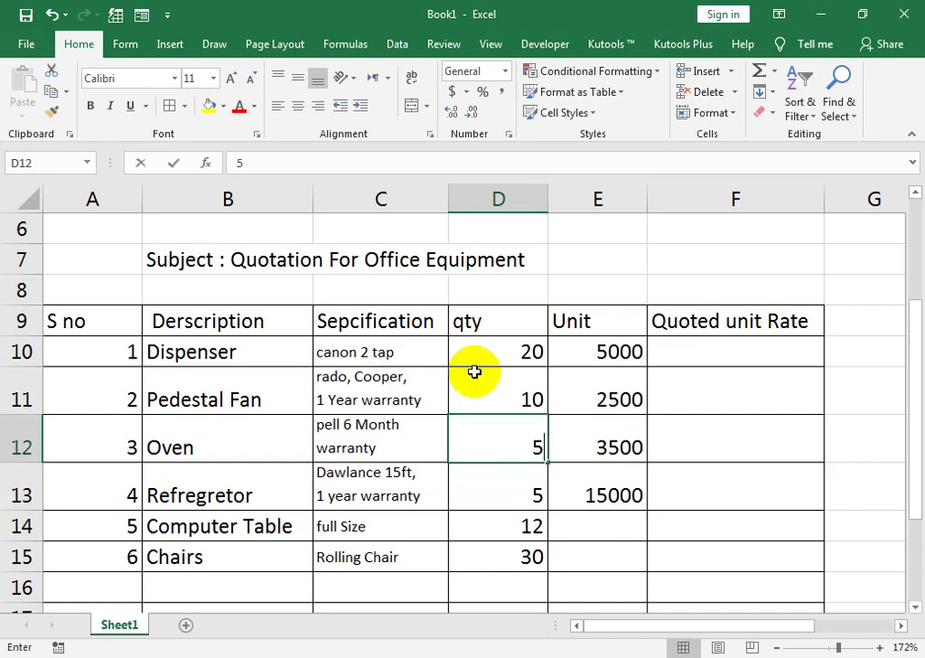
pyautogui.press('Down')
pyautogui.press('Down')
pyautogui.press('Right')
pyautogui.press('Left')
pyautogui.write('10')
pyautogui.press('Right')
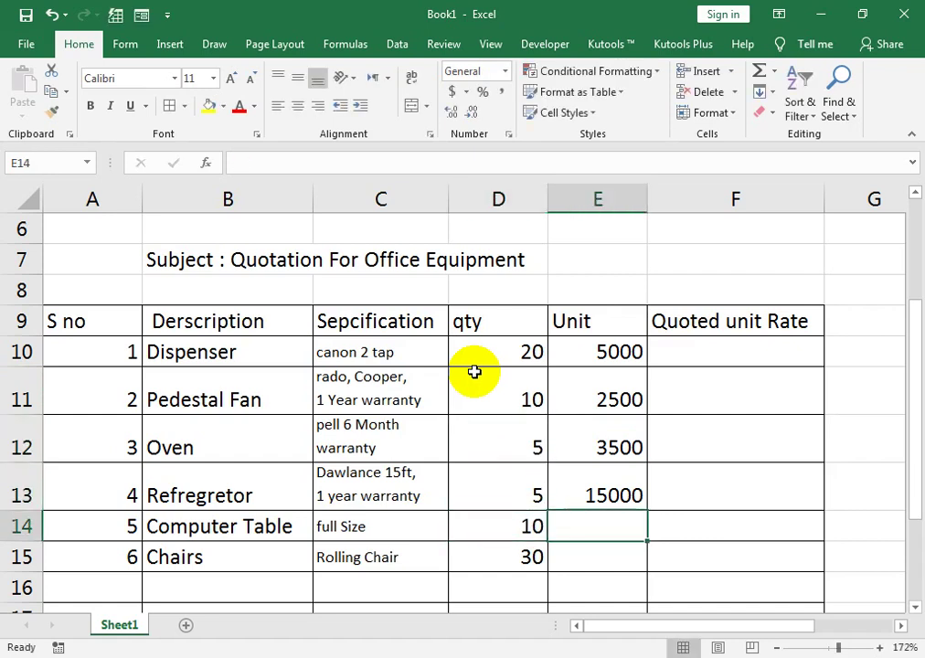
# Enter unit prices 2500 for Computer Table and 4000 for Chairs
pyautogui.write('2500')
pyautogui.press('Return')
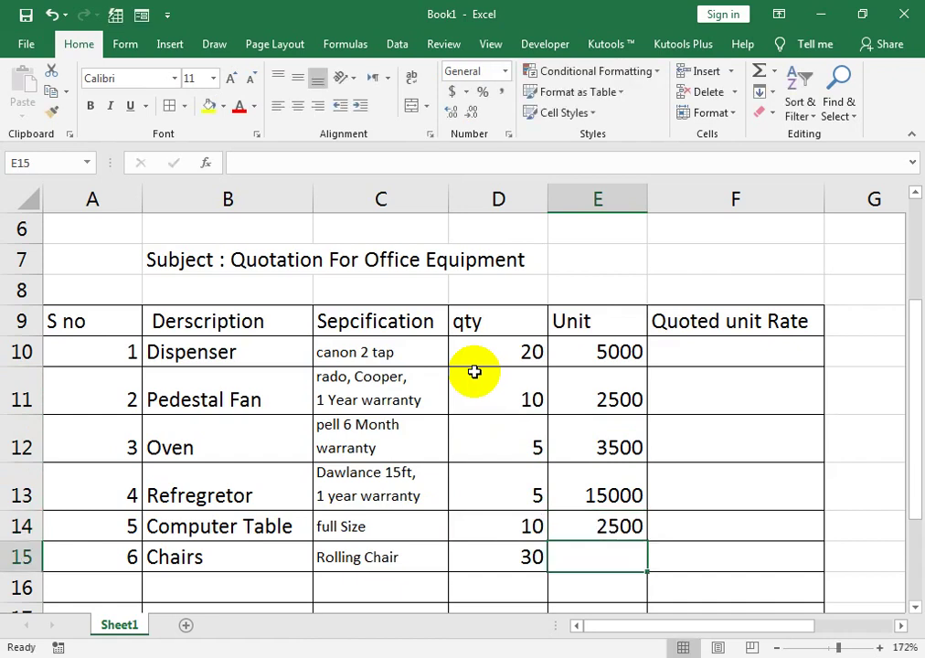
pyautogui.write('4000')
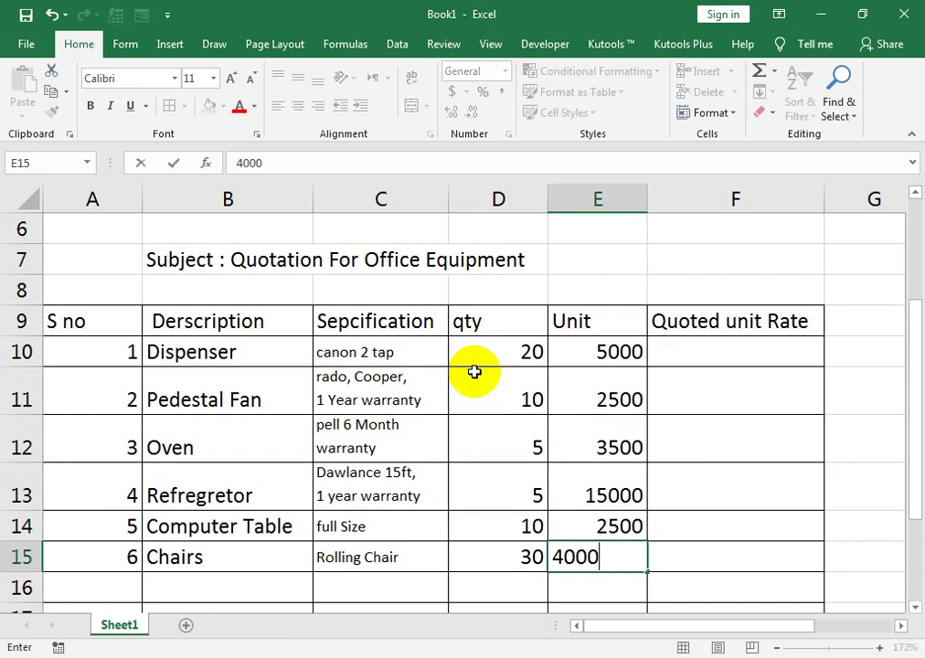
pyautogui.press('Right')
pyautogui.press('Up')
pyautogui.press('Up')
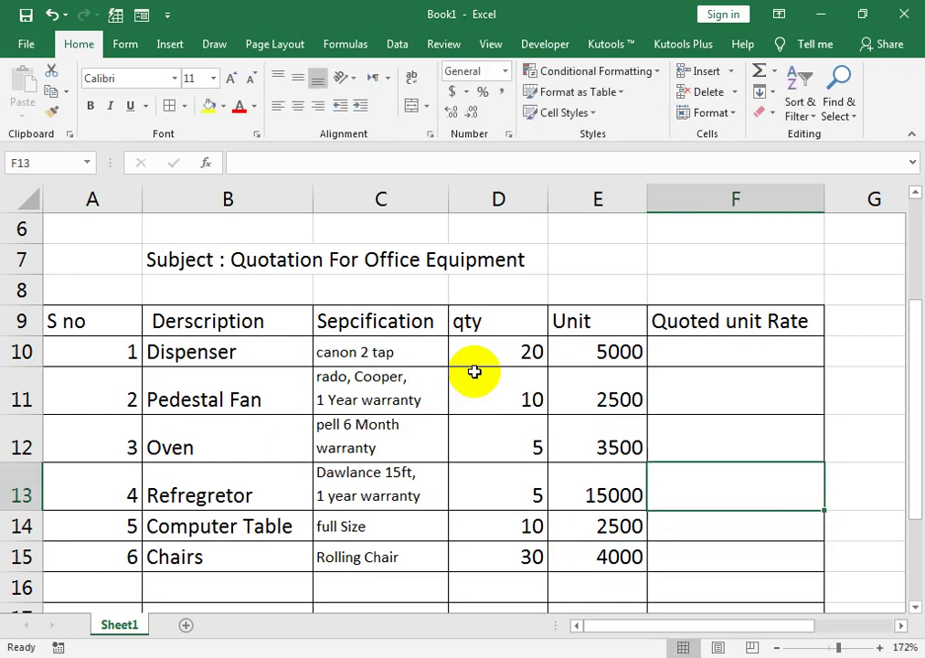
pyautogui.press('Up')
pyautogui.press('Up')
pyautogui.press('Up')
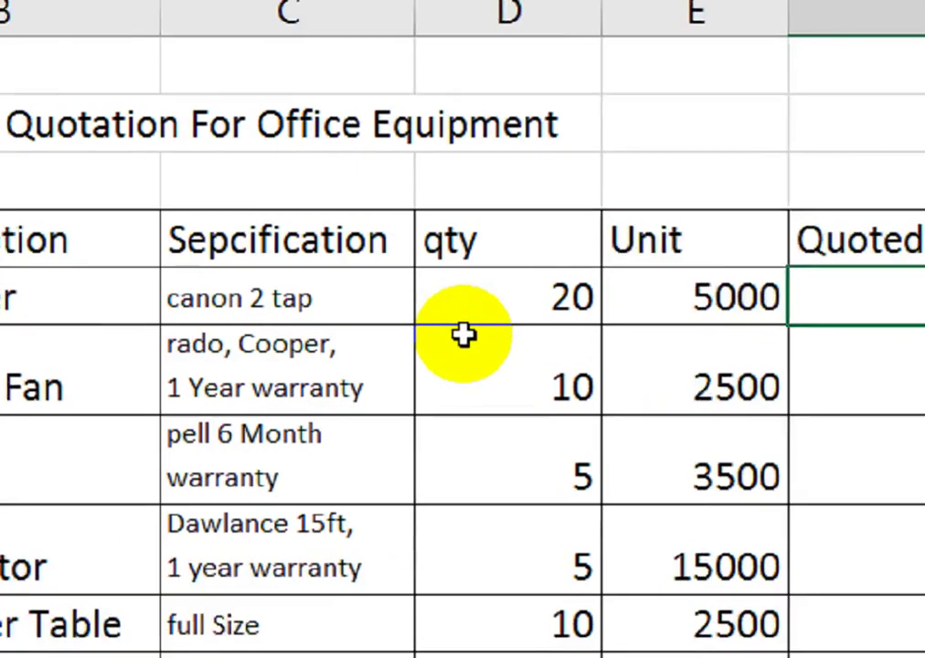
# Enter =E10*D10 in F10 and fill it down through F15 for Chairs
pyautogui.write('=')
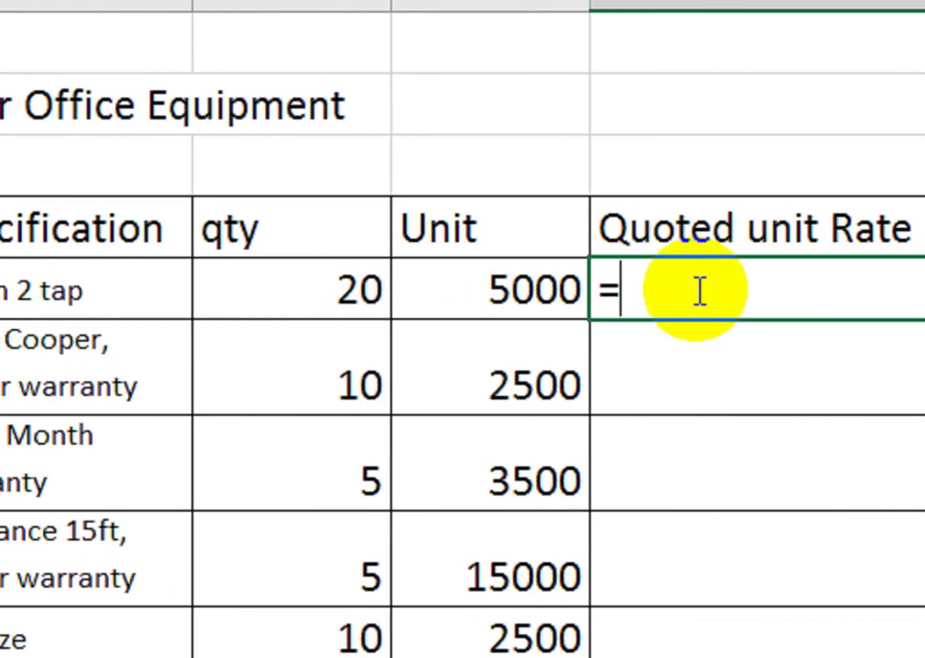
pyautogui.press('Left')
pyautogui.write('*')
pyautogui.press('Left')
pyautogui.press('Left')
pyautogui.press('Return')
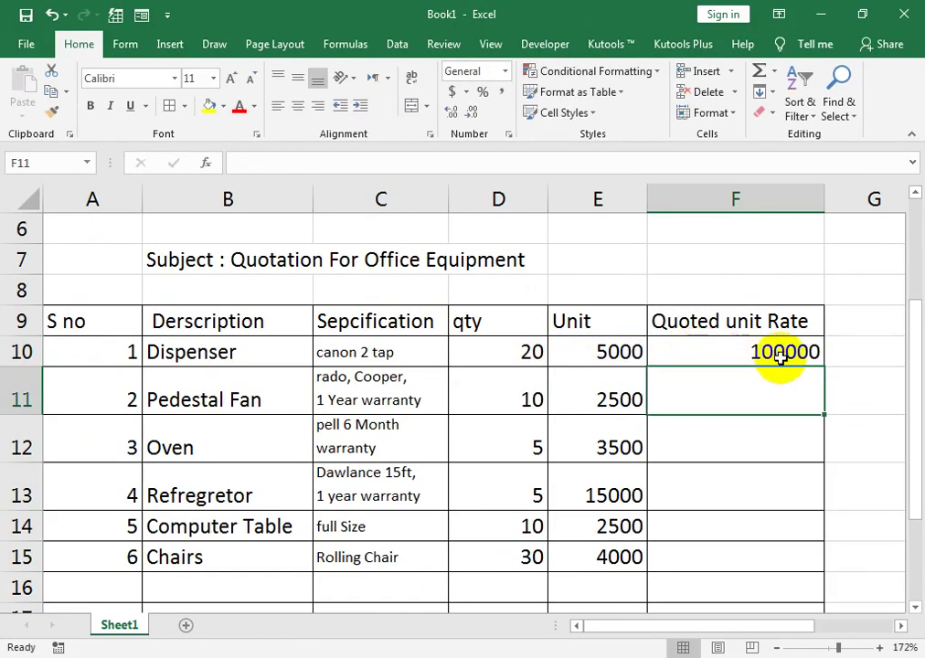
pyautogui.click(812, 361)
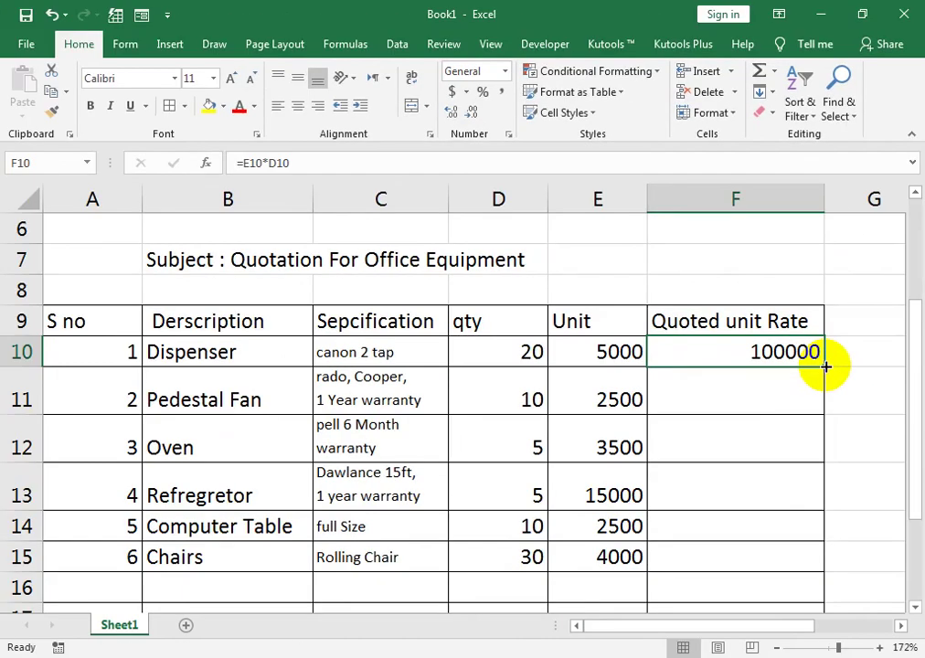
pyautogui.doubleClick(727, 334)
pyautogui.scroll(-1, 804, 407)
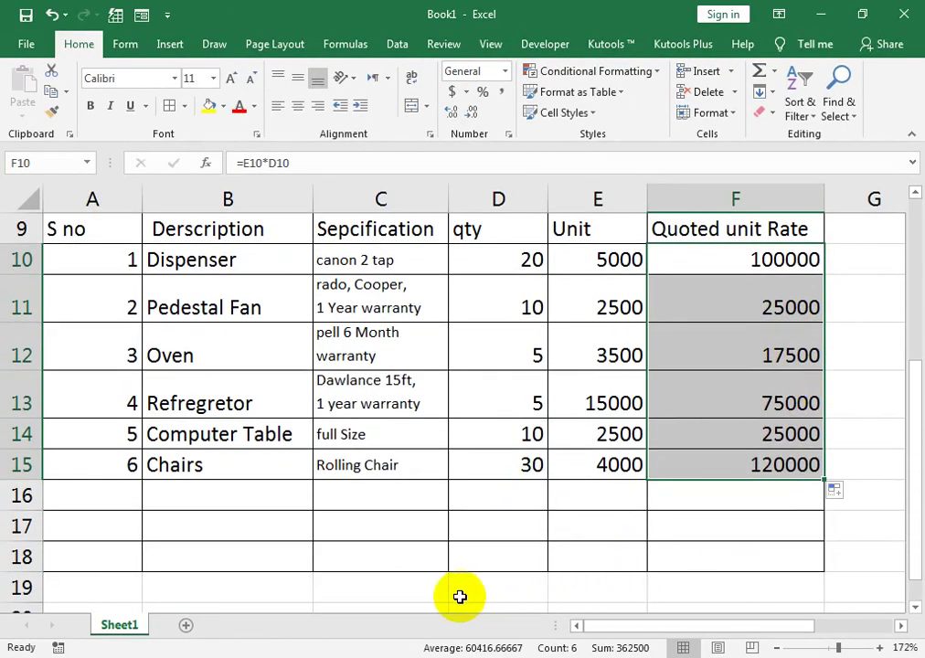
pyautogui.click(417, 590)
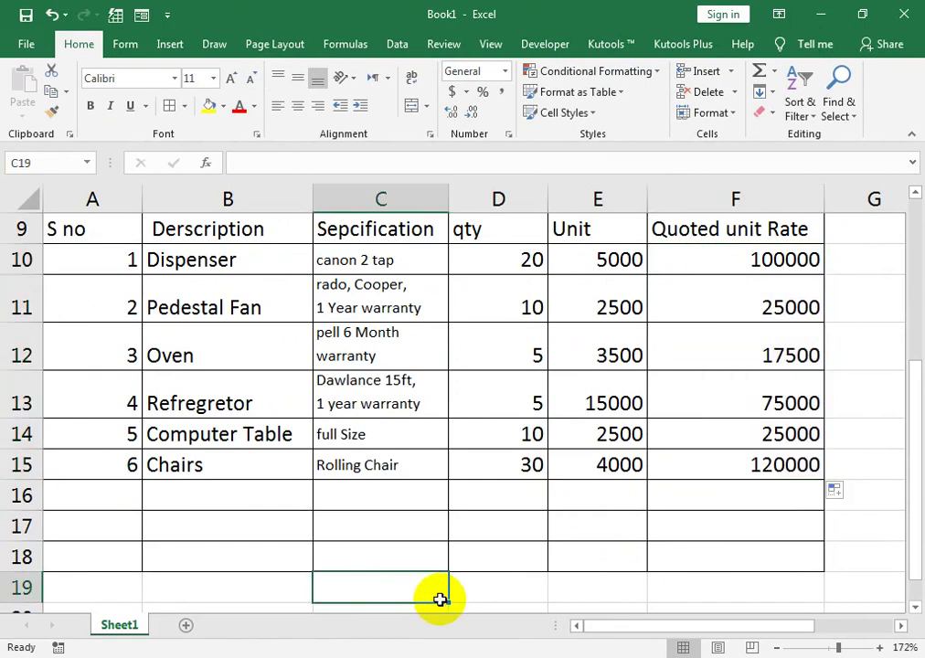
# Label cell C19 'Gross Total Cost'
pyautogui.write('Gross Total')
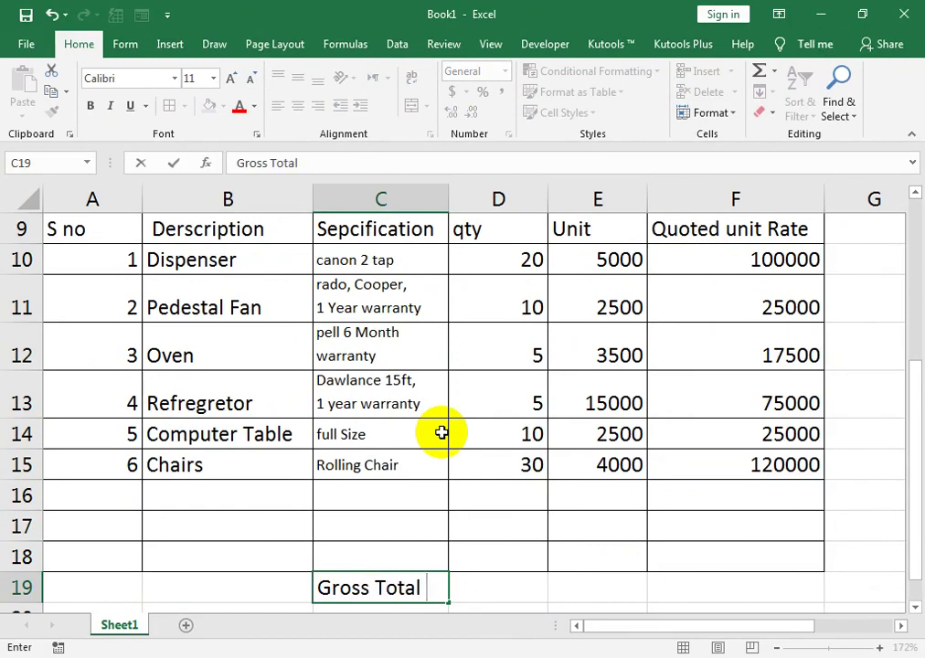
pyautogui.write('t')
pyautogui.press('Tab')
# Enter =SUM(F10:F18) in F19 as the gross total
pyautogui.press('Tab')
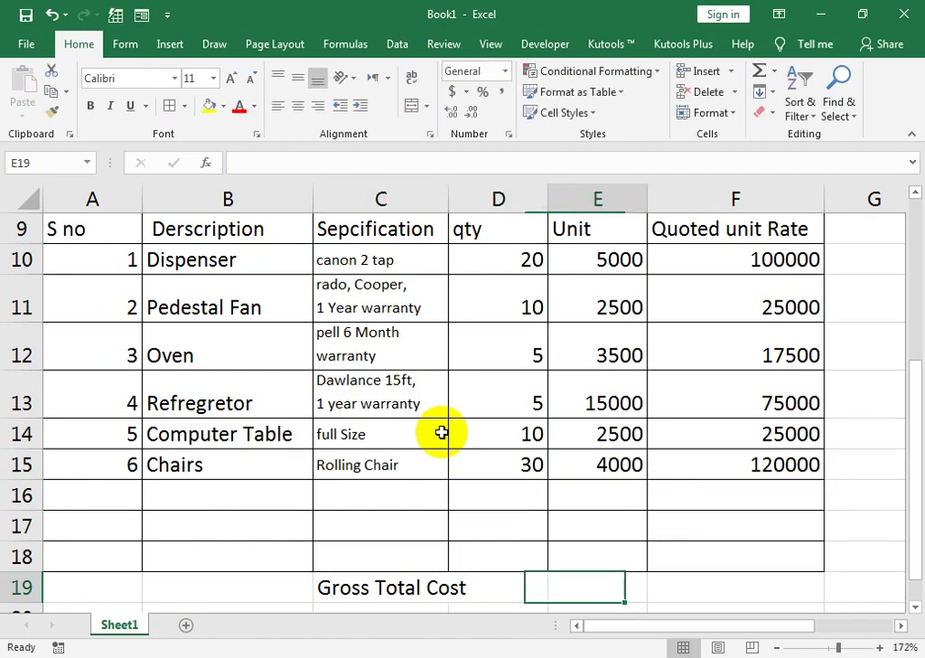
pyautogui.press('Tab')
pyautogui.write('=sum')
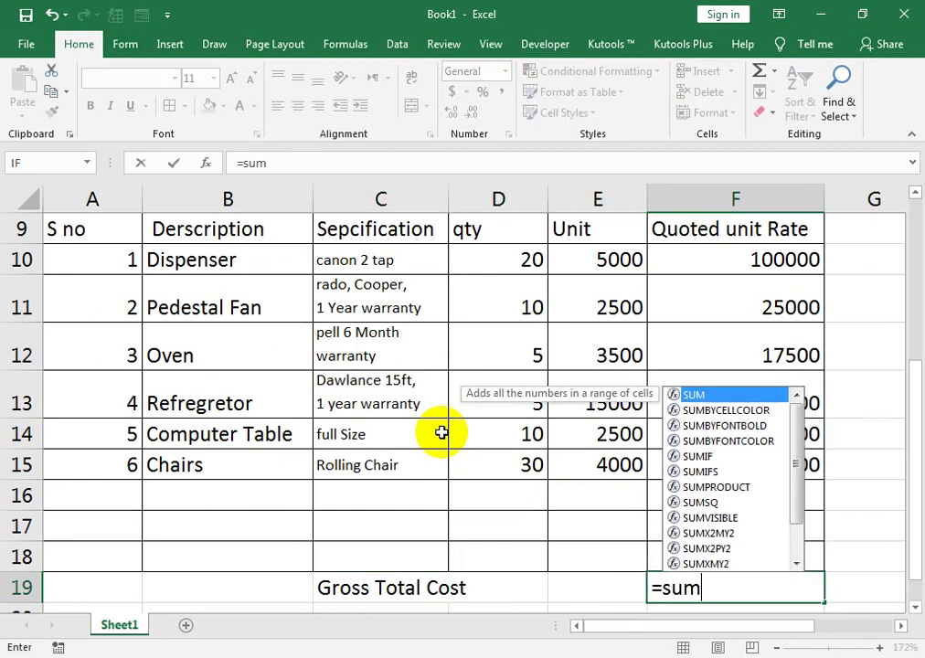
pyautogui.write('(')
pyautogui.press('Up')
pyautogui.hotkey('shift', 'Up')
pyautogui.hotkey('shift', 'Up')
pyautogui.hotkey('shift', 'Up')
pyautogui.hotkey('shift', 'Up')
pyautogui.hotkey('shift', 'Up')
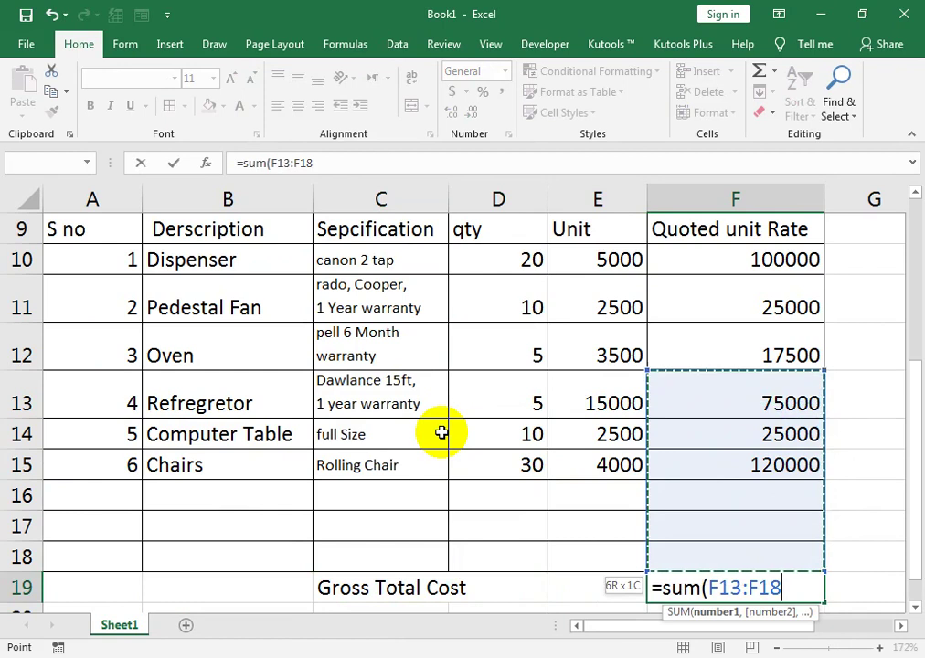
pyautogui.hotkey('shift', 'Up')
pyautogui.hotkey('shift', 'Up')
pyautogui.hotkey('shift', 'Up')
pyautogui.press('Return')
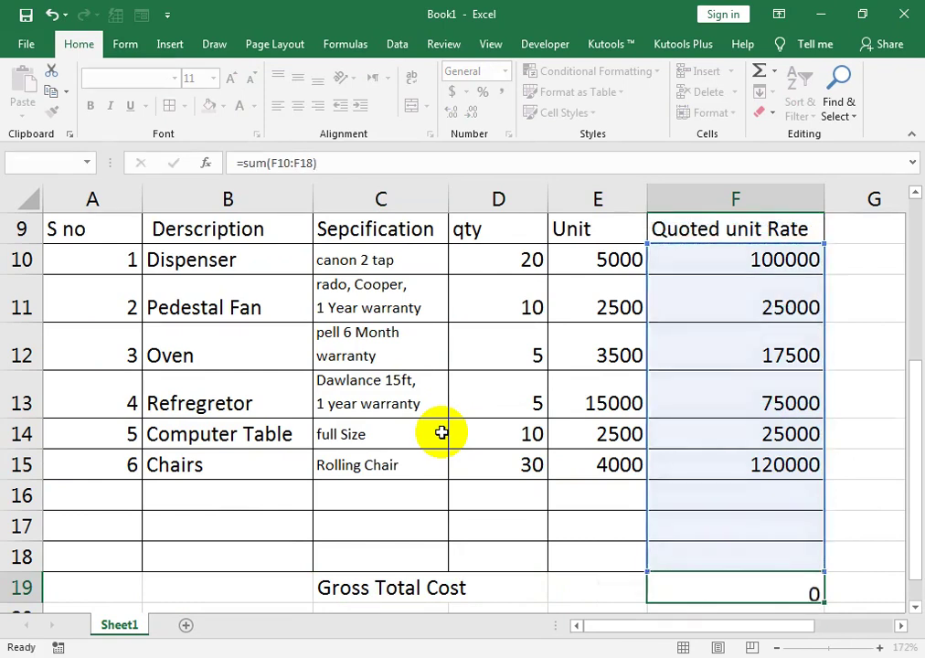
# Insert a blank row above the Gross Total Cost row
pyautogui.click(698, 561)
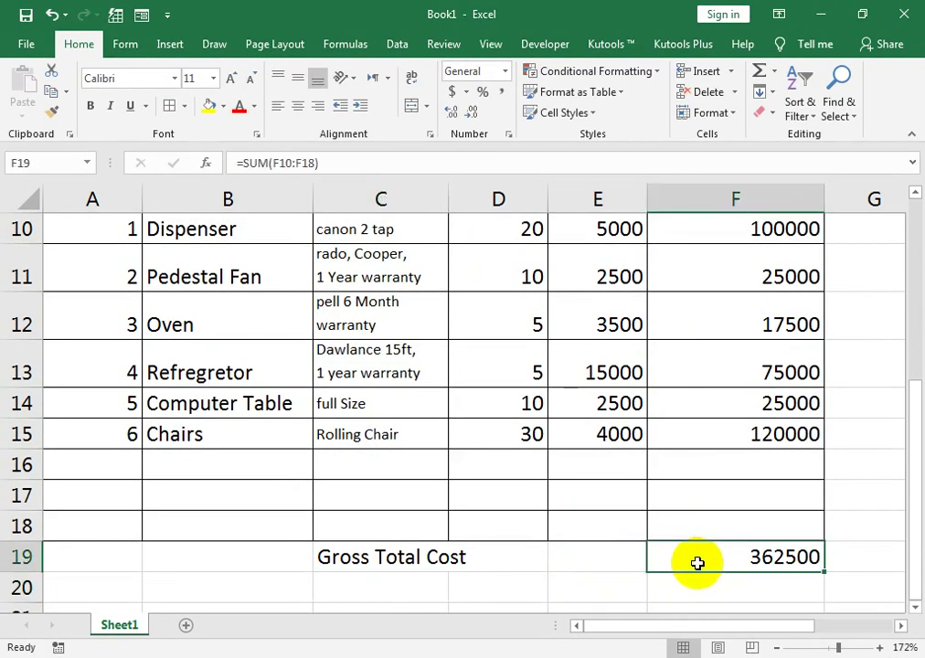
pyautogui.hotkey('shift', 'Left')
pyautogui.hotkey('shift', 'Left')
pyautogui.hotkey('shift', 'Left')
pyautogui.hotkey('shift', 'Left')
pyautogui.hotkey('shift', 'Left')
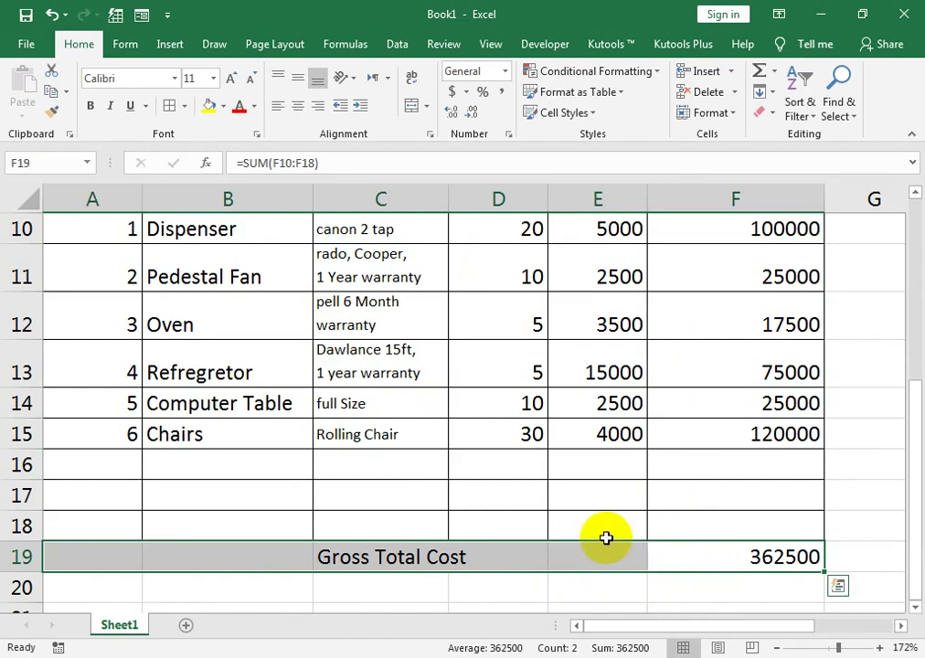
pyautogui.click(533, 555)
pyautogui.press('BackSpace')
pyautogui.click(377, 556)
pyautogui.hotkey('shift', 'Right')
pyautogui.hotkey('shift', 'Right')
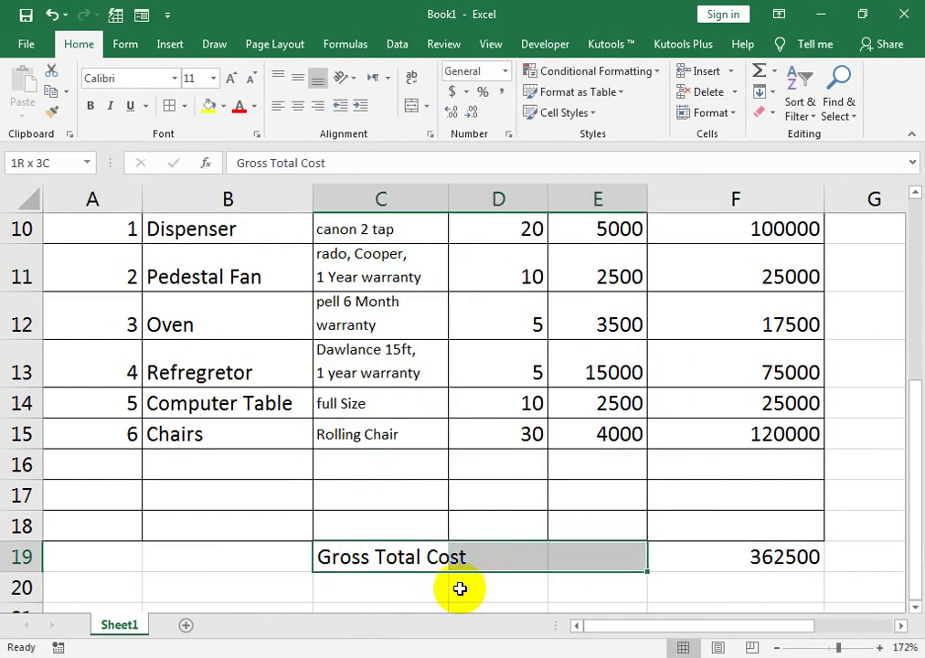
pyautogui.hotkey('shift', 'Right')
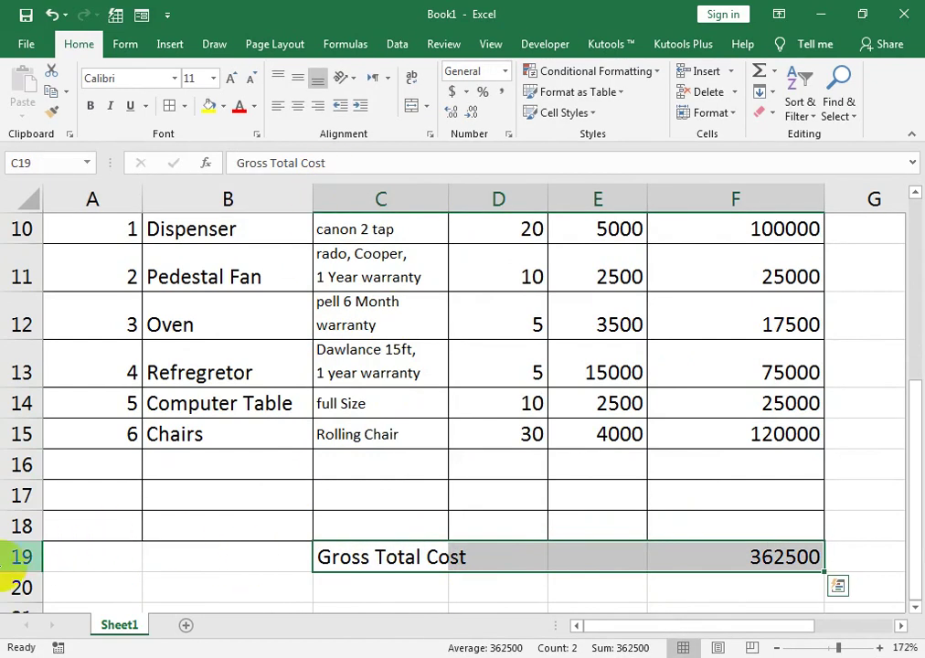
pyautogui.rightClick(21, 557)
pyautogui.click(54, 408)
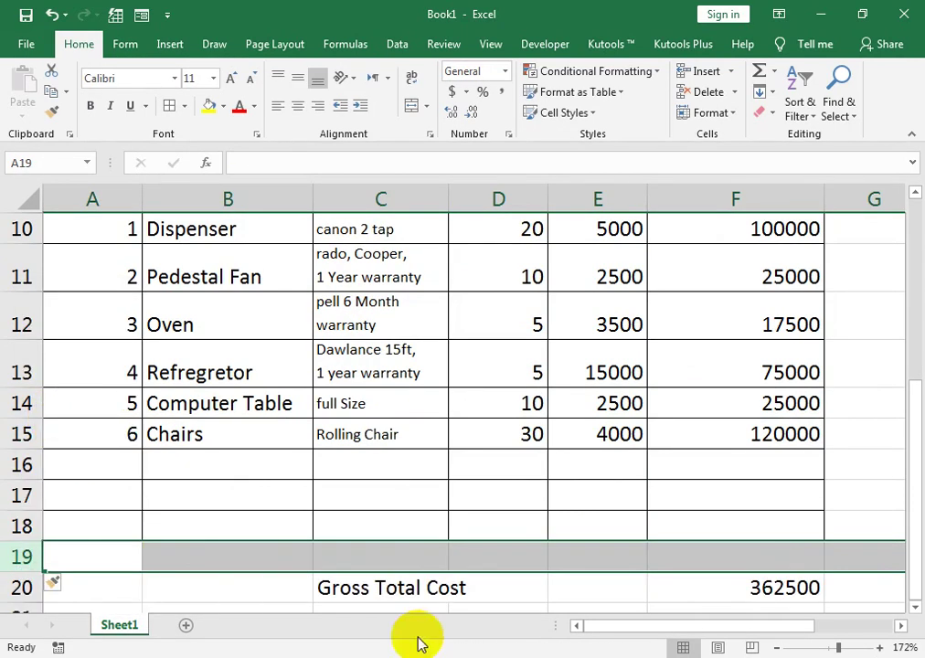
# Add a bottom border under the Gross Total Cost row in row 20
pyautogui.click(458, 589)
pyautogui.click(390, 594)
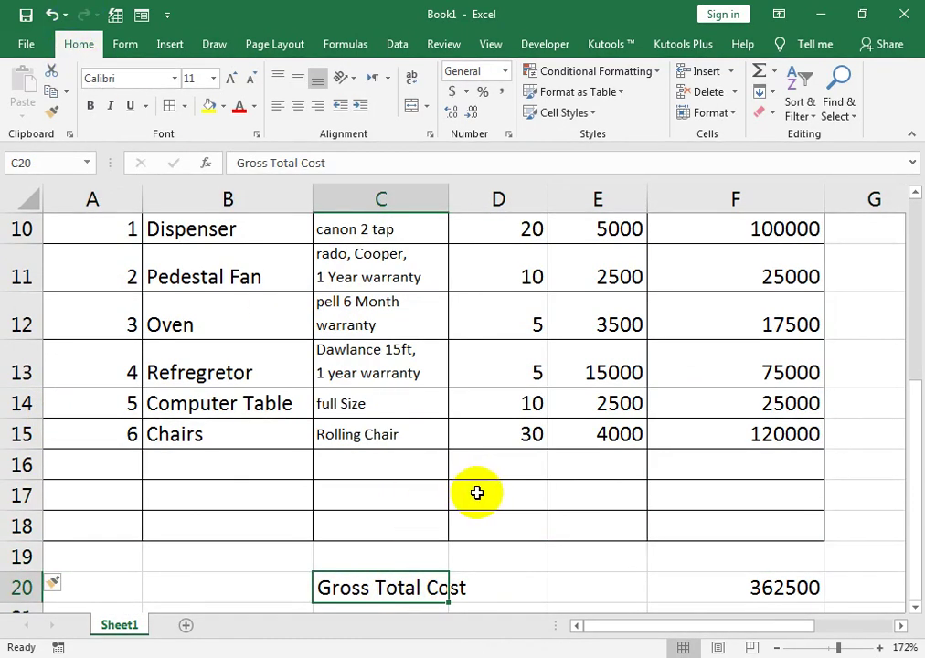
pyautogui.hotkey('shift', 'Right')
pyautogui.hotkey('shift', 'Right')
pyautogui.hotkey('shift', 'Right')
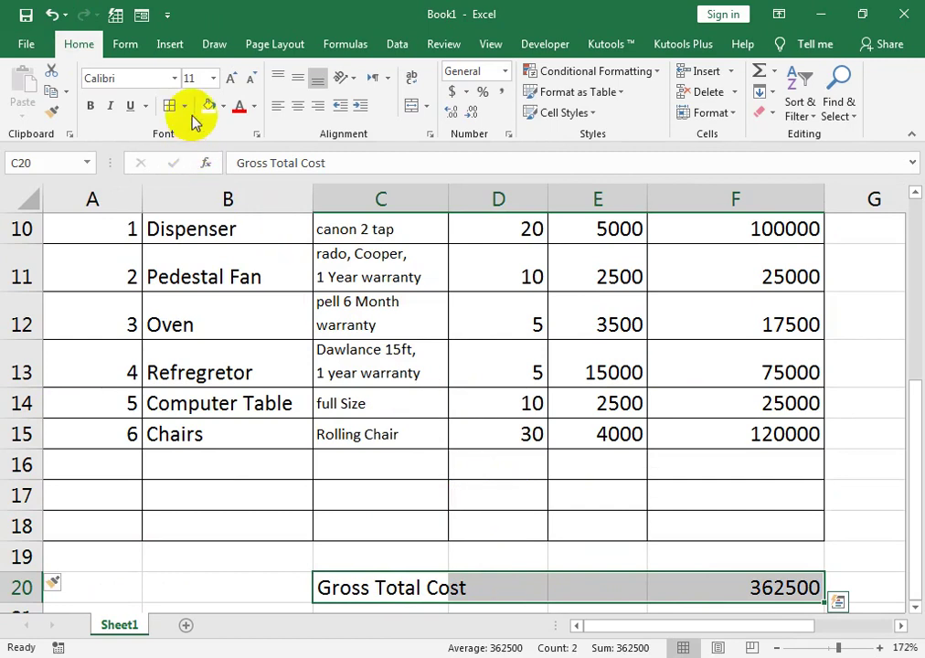
pyautogui.click(184, 106)
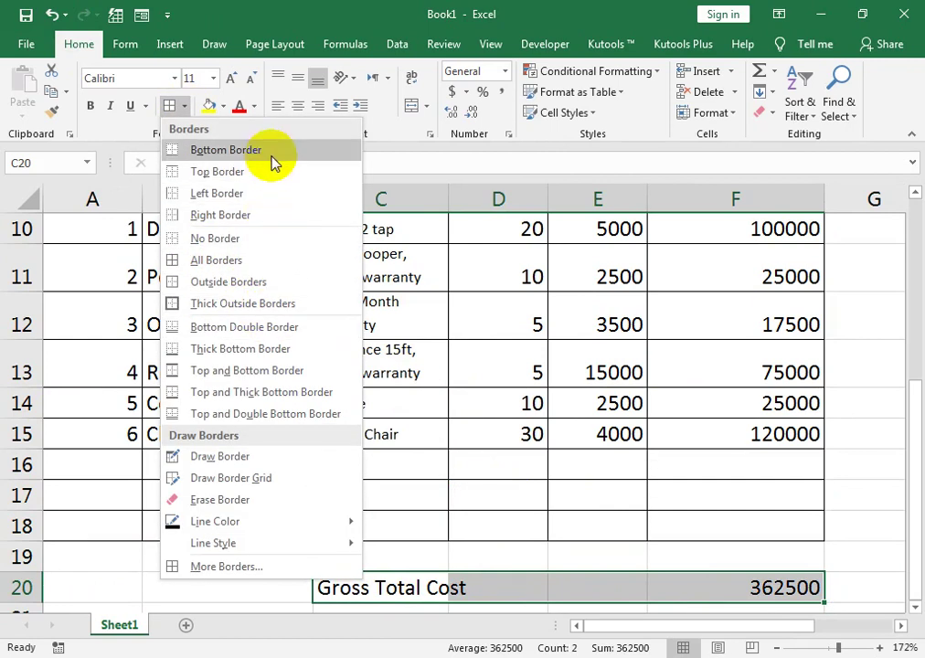
pyautogui.click(273, 152)
# Apply Comma Style so the gross total reads 362,500.00
pyautogui.click(777, 574)
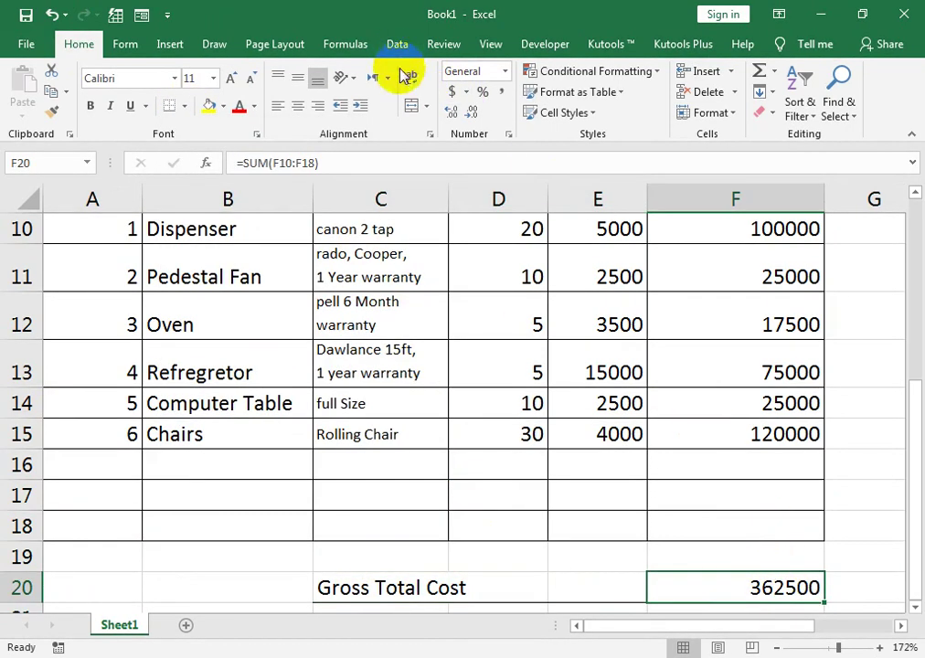
pyautogui.click(503, 93)
pyautogui.click(688, 367)
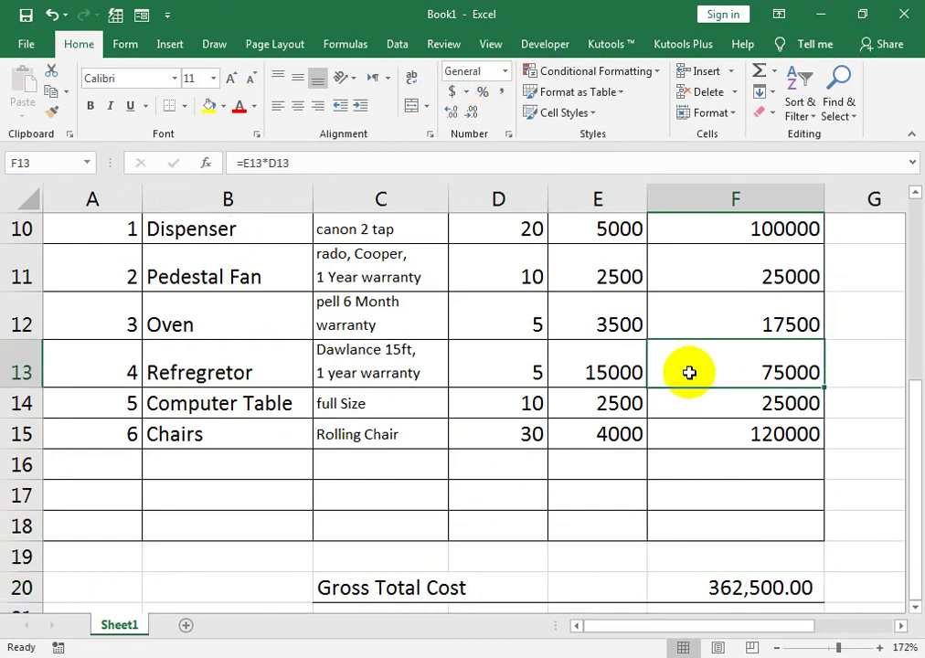
pyautogui.scroll(2, 690, 372)
pyautogui.scroll(1, 690, 372)
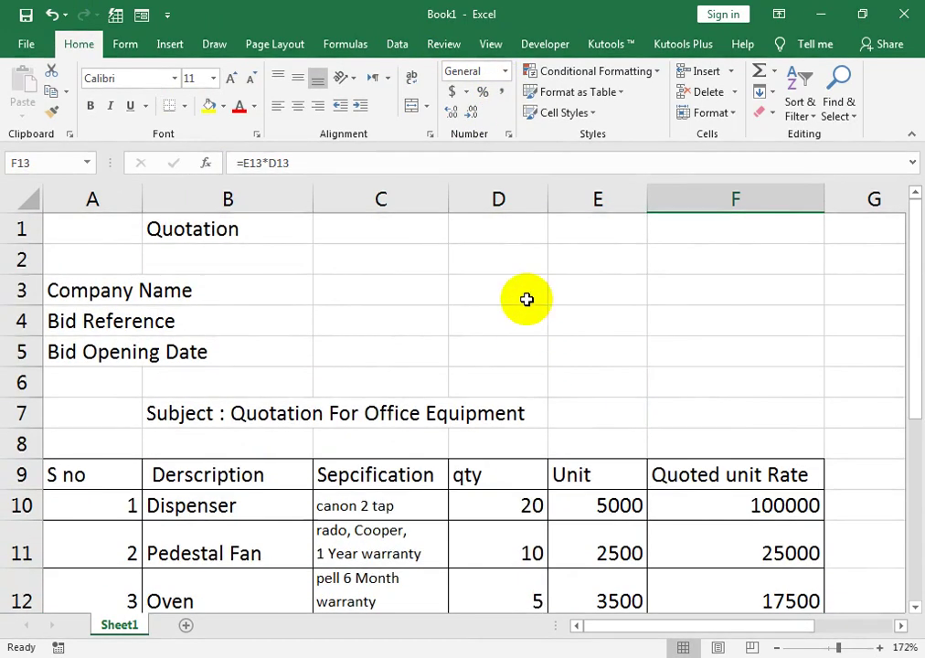
# Type the labels Ref No, Gst No and Contact no into E3:E5
pyautogui.click(597, 262)
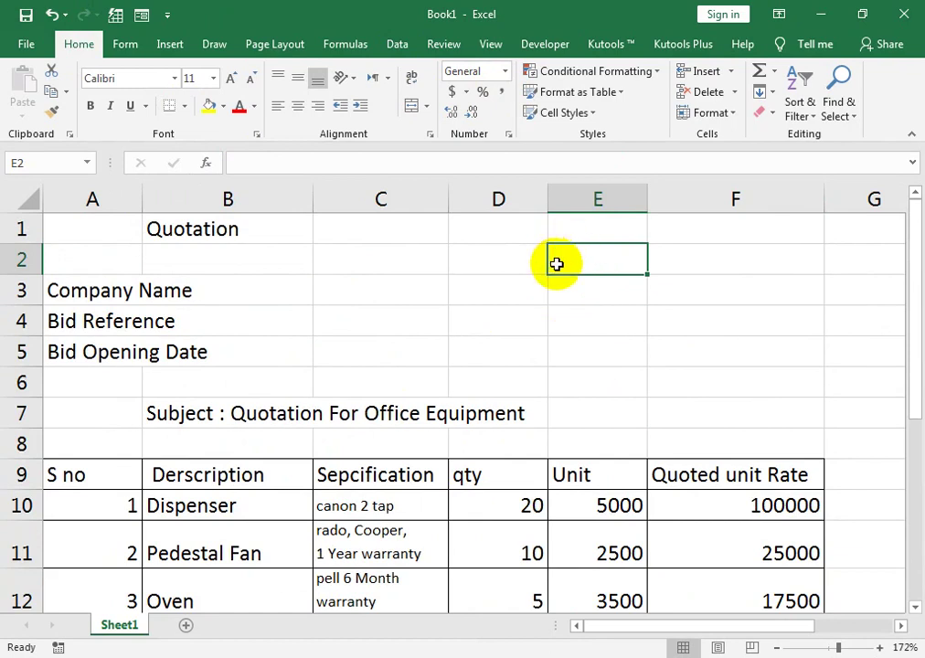
pyautogui.click(523, 262)
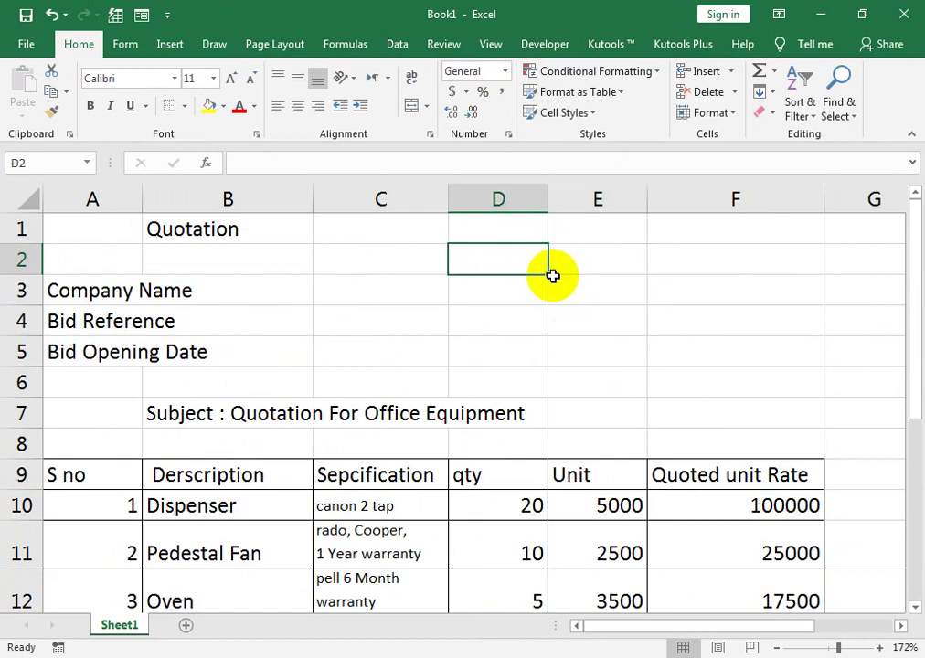
pyautogui.press('Down')
pyautogui.click(553, 276)
pyautogui.write('Ref No')
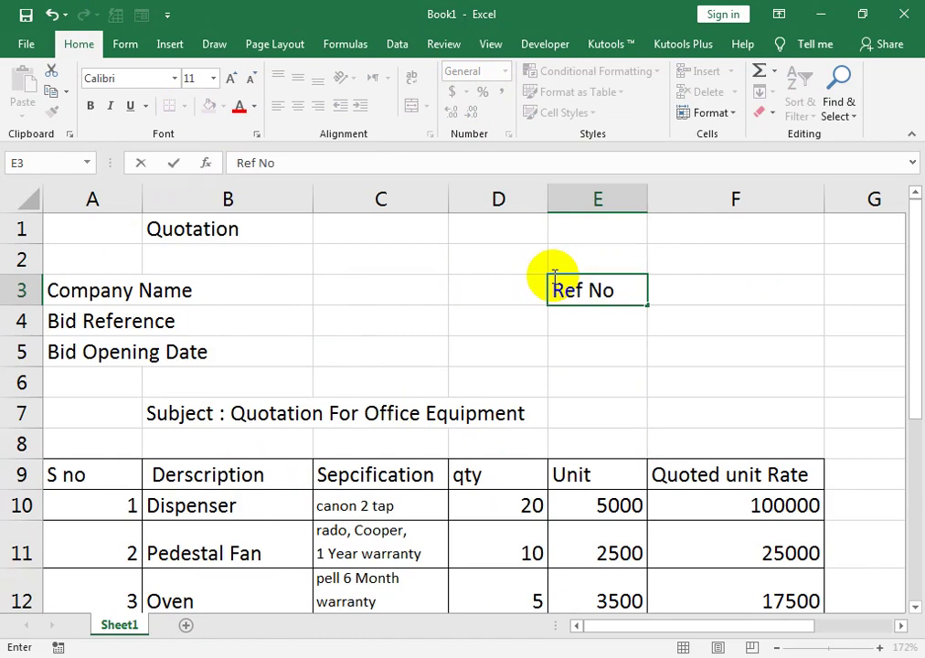
pyautogui.press('Return')
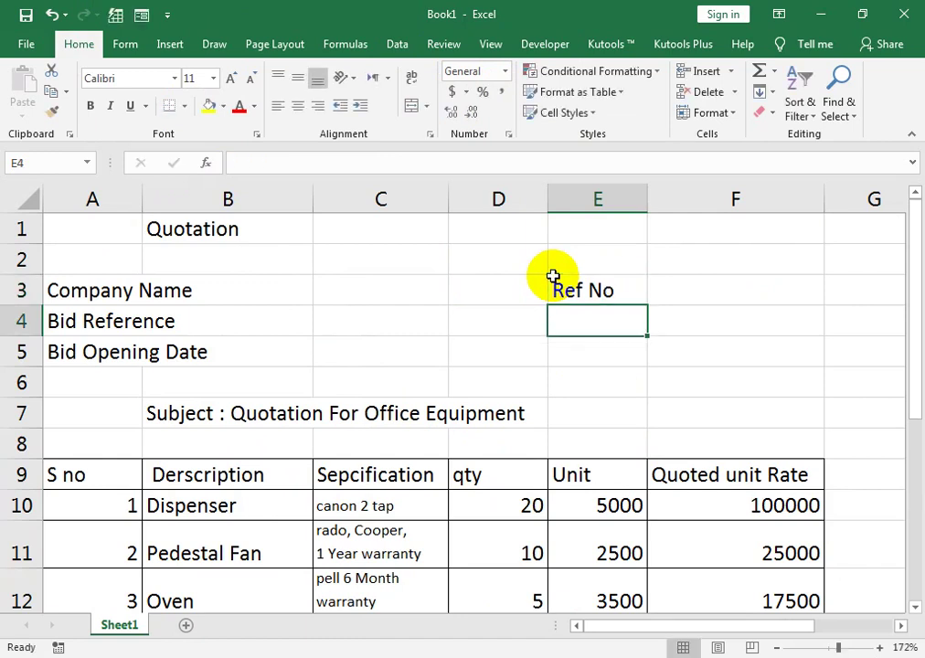
pyautogui.write('Gst')
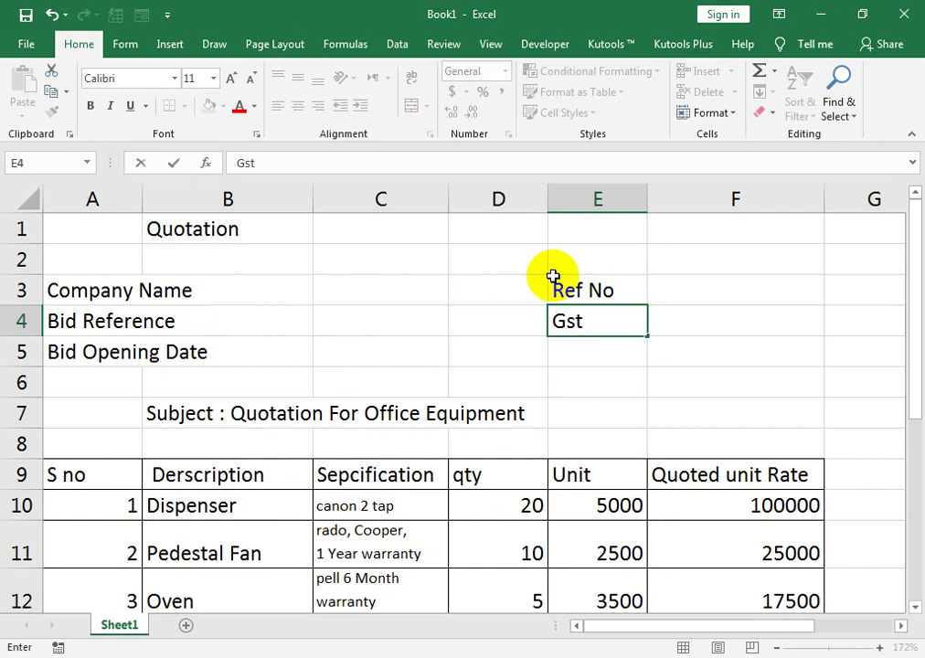
pyautogui.write(' No')
pyautogui.press('Return')
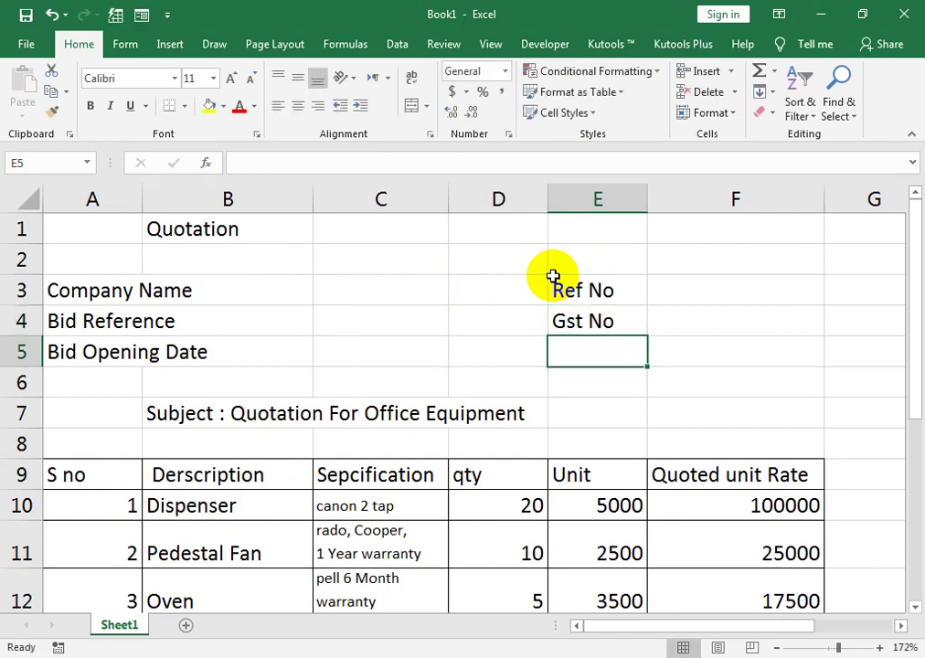
pyautogui.write('Contact no')
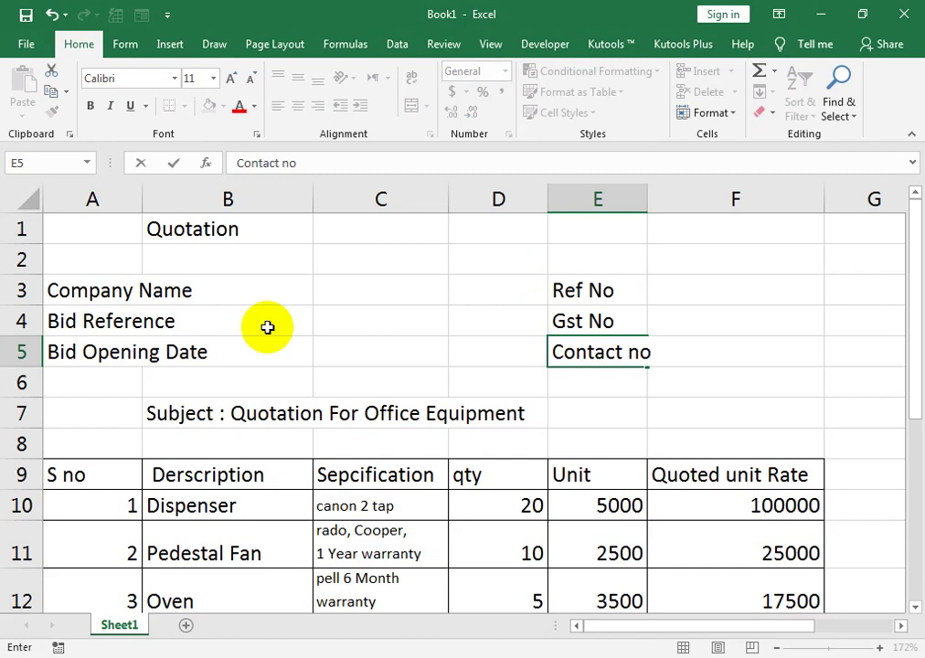
pyautogui.press('Return')
# Enter the values beside them in F3:F5, starting with ab6 for Ref No
pyautogui.press('Up')
pyautogui.press('Up')
pyautogui.press('Up')
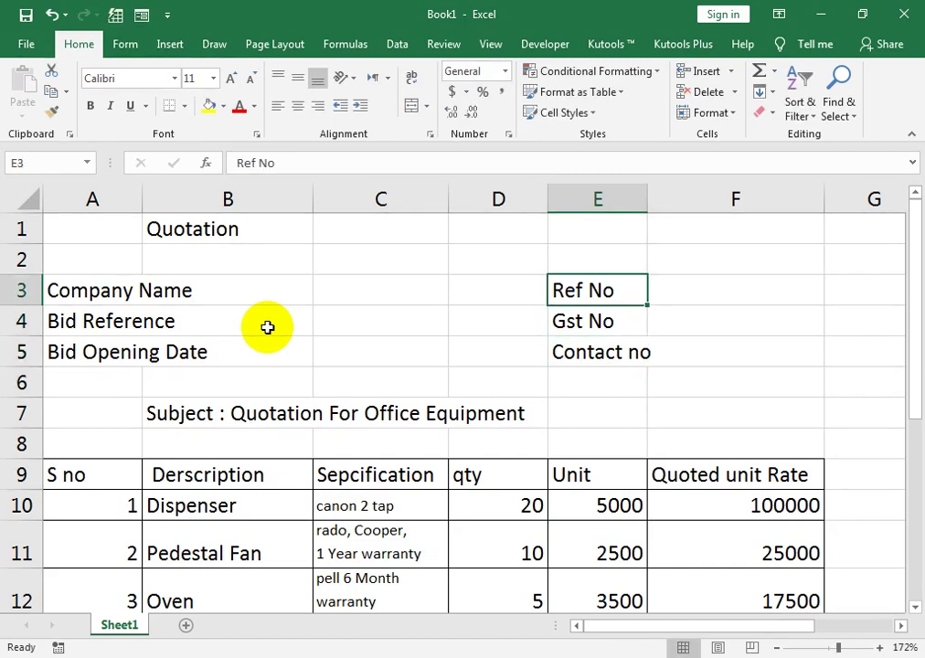
pyautogui.press('Right')
pyautogui.write('ab')
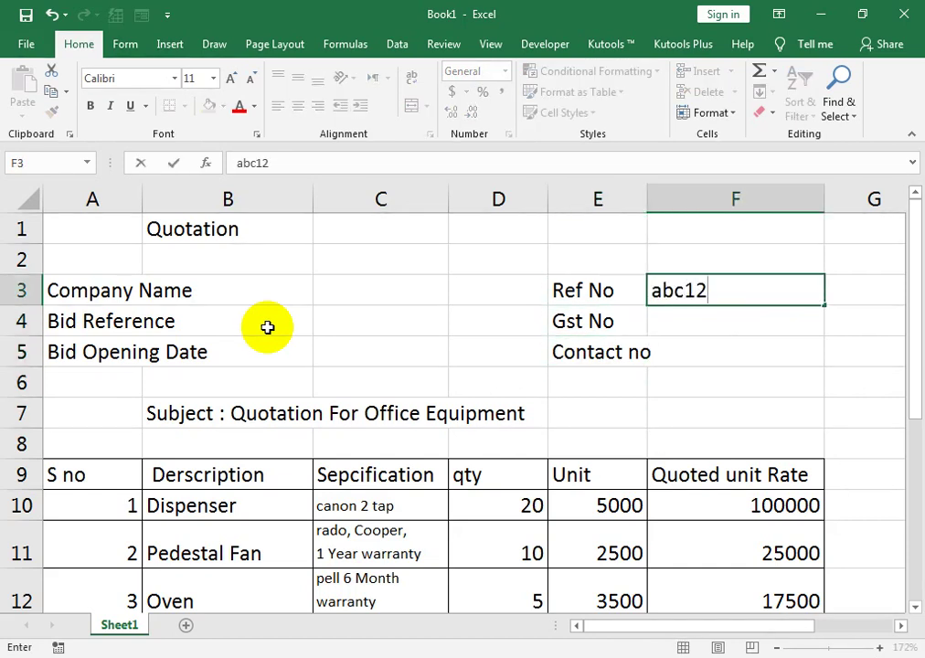
pyautogui.write('6')
pyautogui.press('Return')
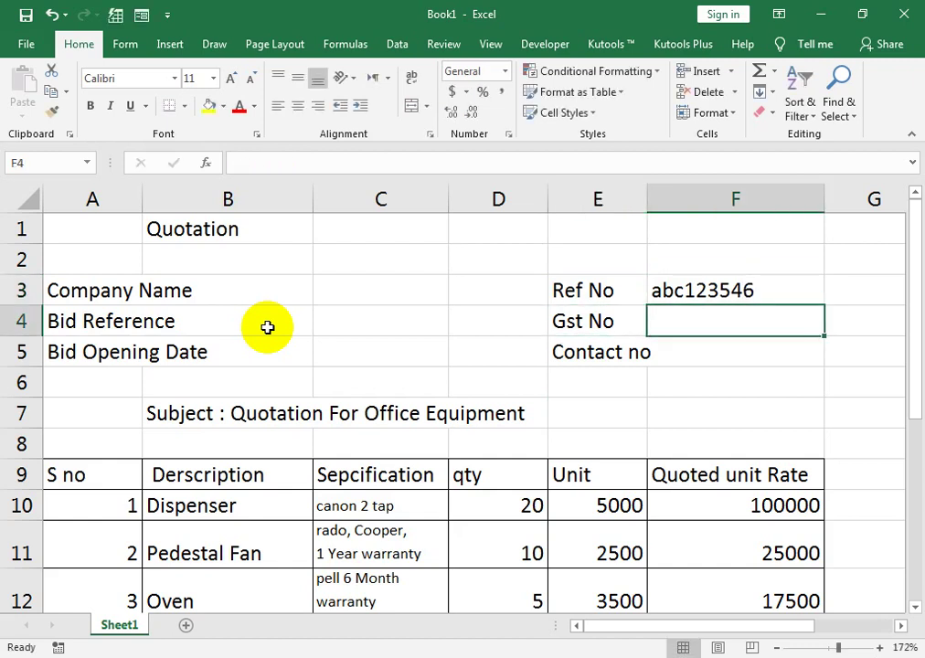
pyautogui.write('a')
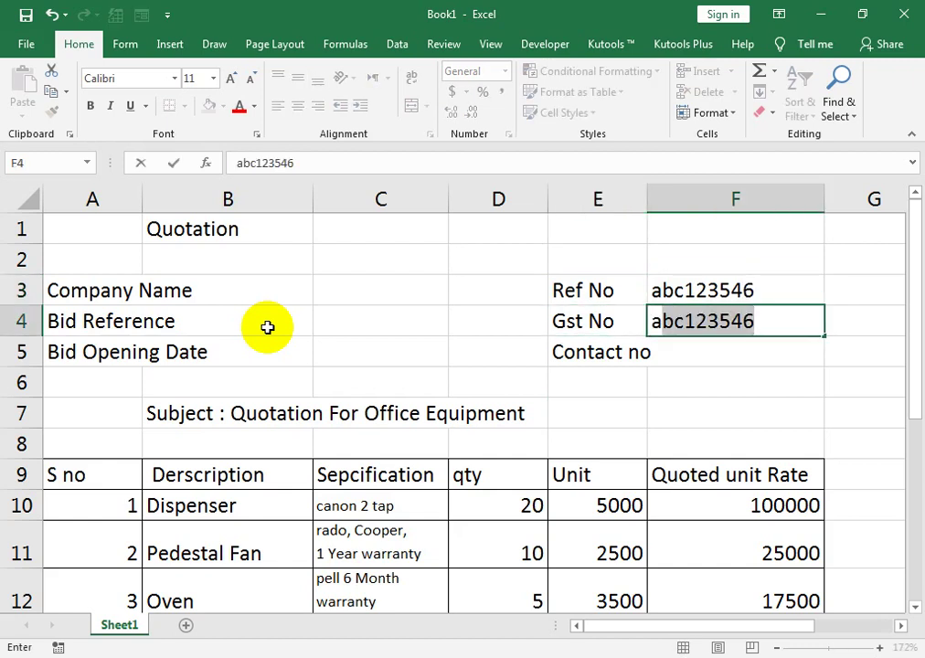
pyautogui.press('BackSpace')
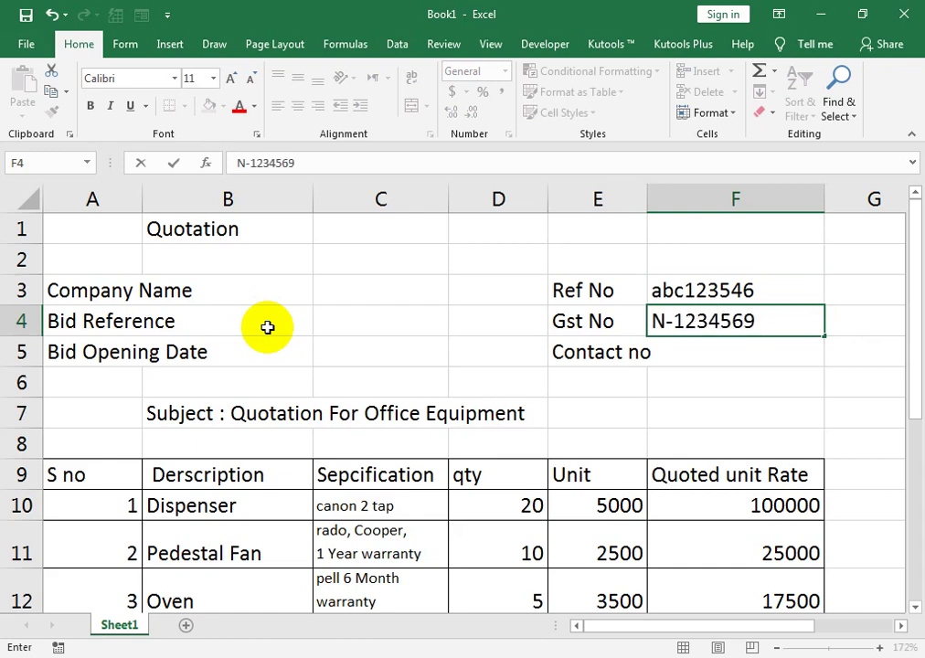
pyautogui.press('Return')
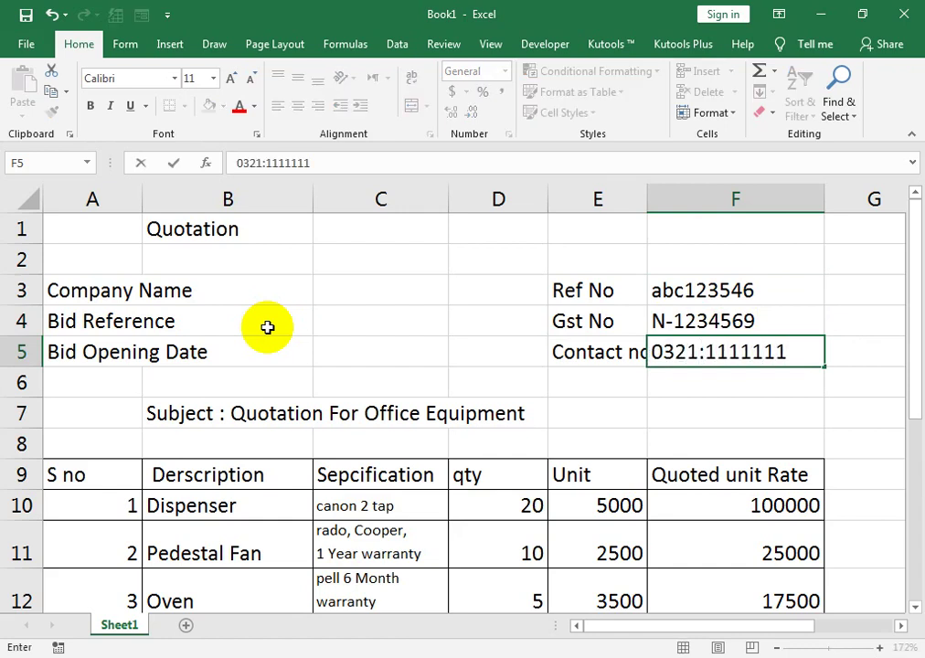
pyautogui.press('Return')
# Move the selection back toward the Bid Opening Date label and the Quotation title
pyautogui.press('Up')
pyautogui.press('Left')
pyautogui.press('Left')
pyautogui.press('Left')
pyautogui.press('Left')
pyautogui.press('Left')
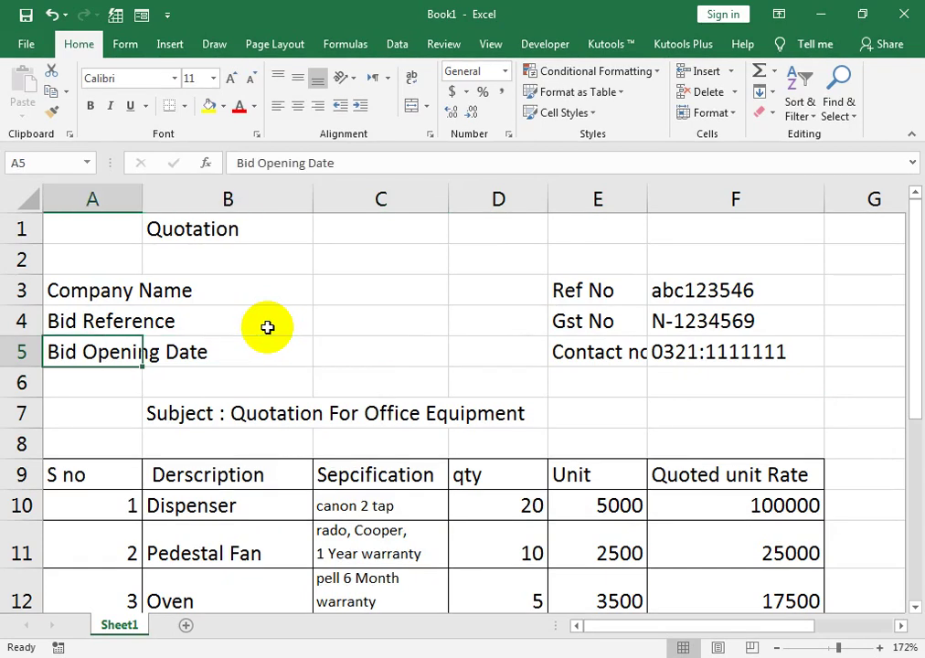
pyautogui.press('Up')
pyautogui.press('Up')
pyautogui.press('Right')
pyautogui.press('Left')
pyautogui.press('Down')
pyautogui.press('Down')
pyautogui.press('Right')
# Merge and centre the Quotation title across B1:E1
pyautogui.click(128, 228)
pyautogui.click(215, 233)
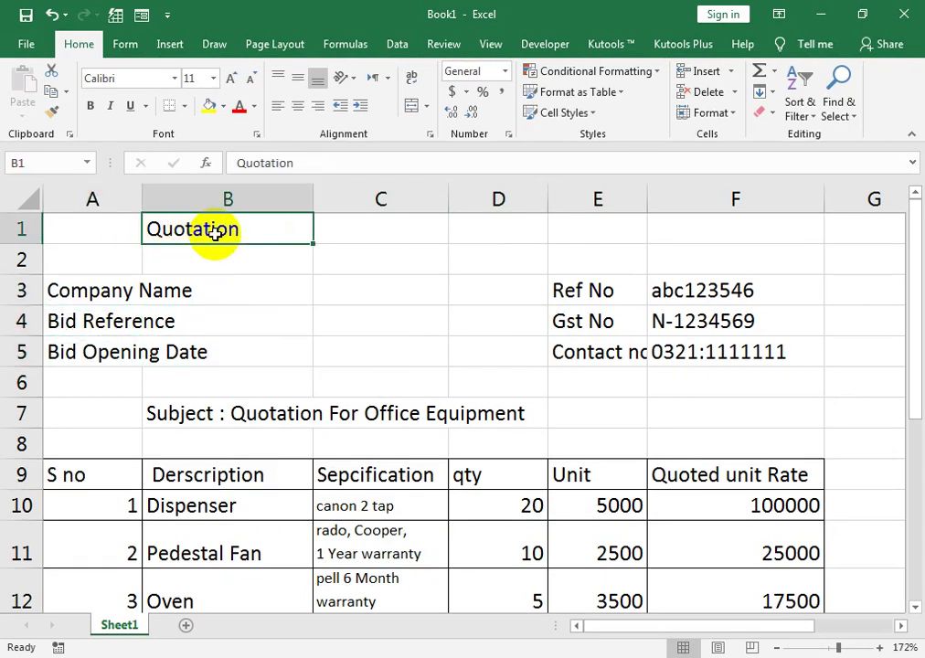
pyautogui.moveTo(215, 233); pyautogui.dragTo(594, 228)
pyautogui.click(411, 106)
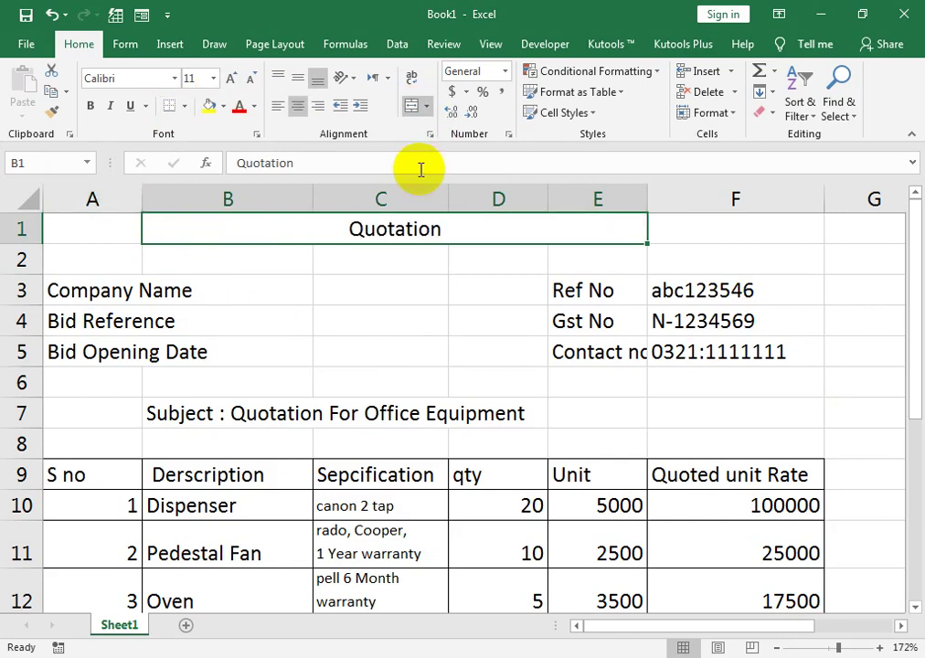
# Make the title bold Adobe Devanagari at size 36
pyautogui.click(232, 78)
pyautogui.click(231, 78)
pyautogui.click(231, 79)
pyautogui.click(231, 79)
pyautogui.click(232, 78)
pyautogui.click(231, 79)
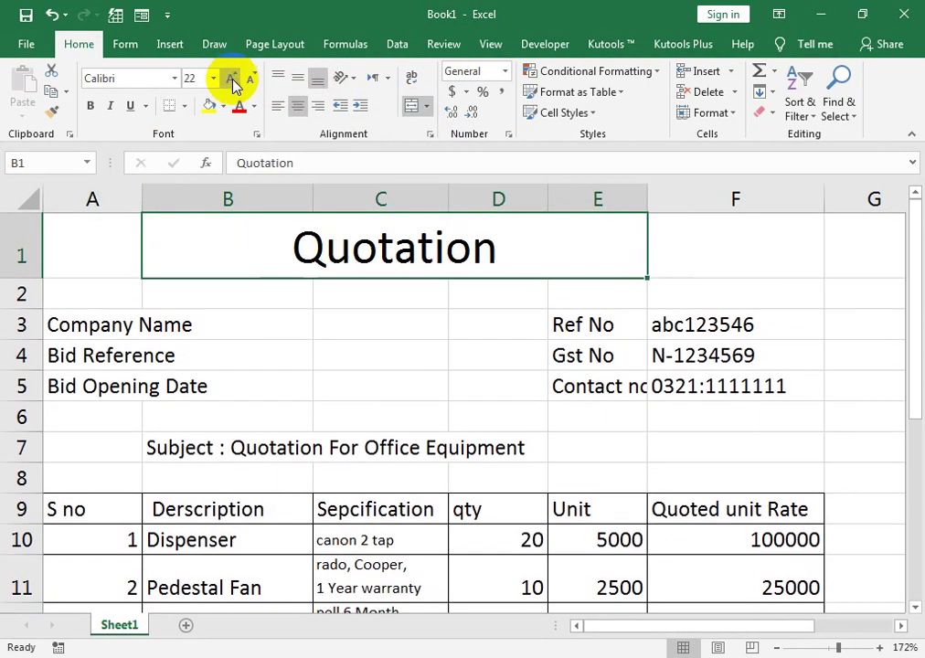
pyautogui.click(231, 79)
pyautogui.click(90, 106)
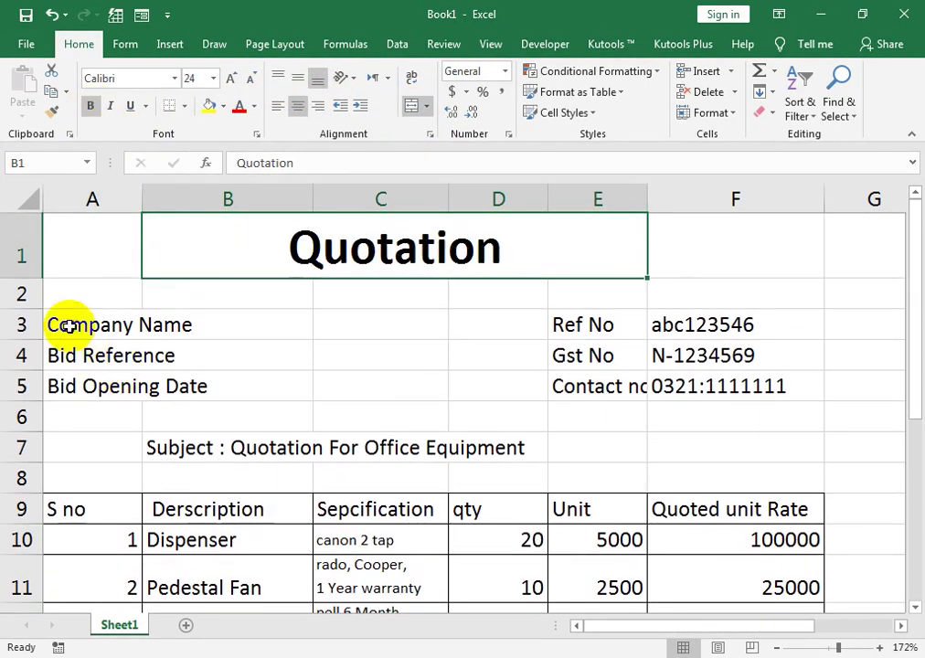
pyautogui.click(174, 81)
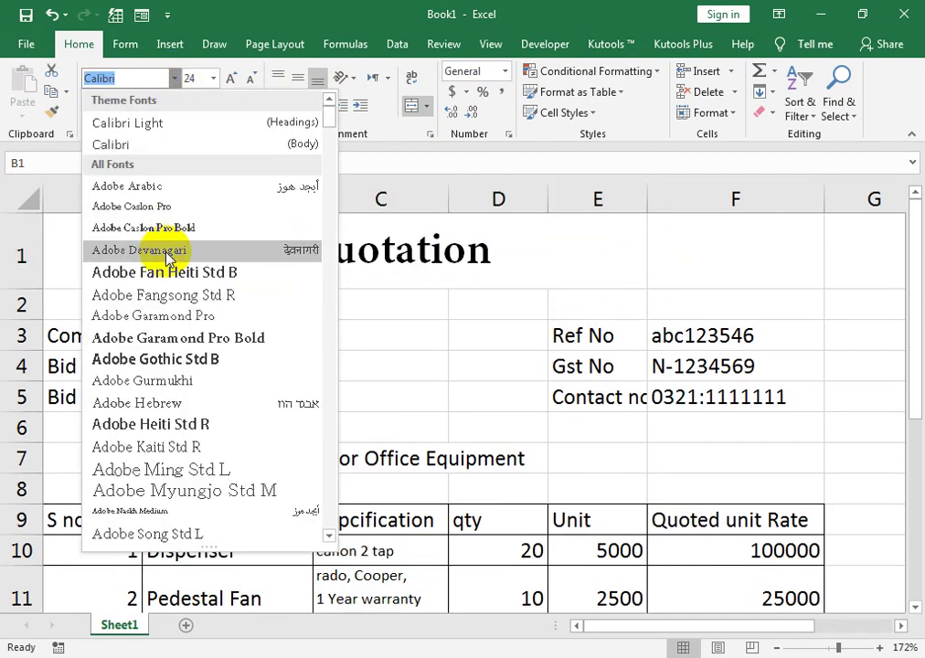
pyautogui.click(149, 251)
pyautogui.click(233, 80)
pyautogui.click(233, 81)
pyautogui.click(234, 81)
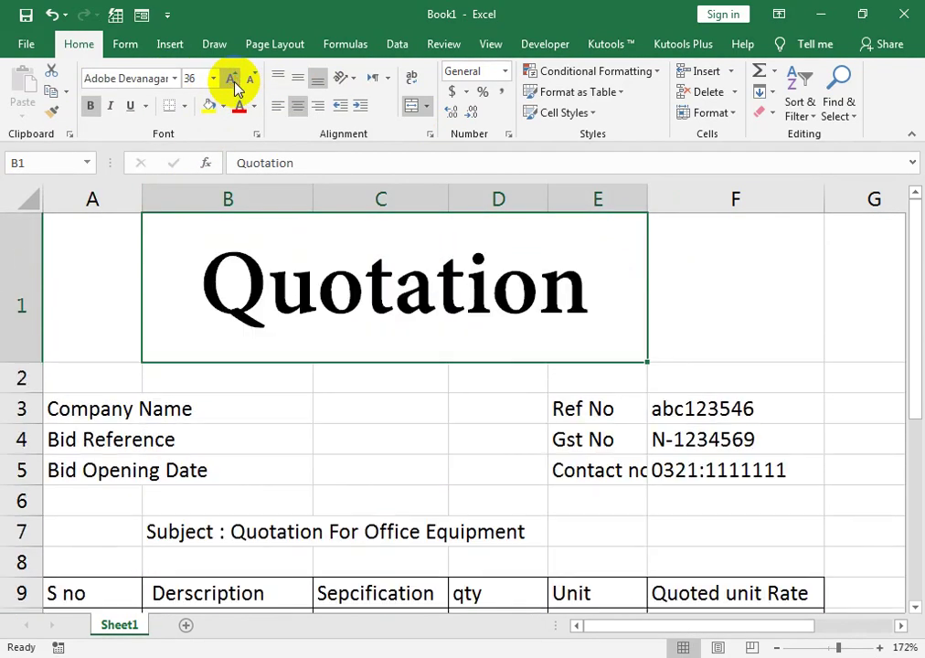
pyautogui.click(250, 80)
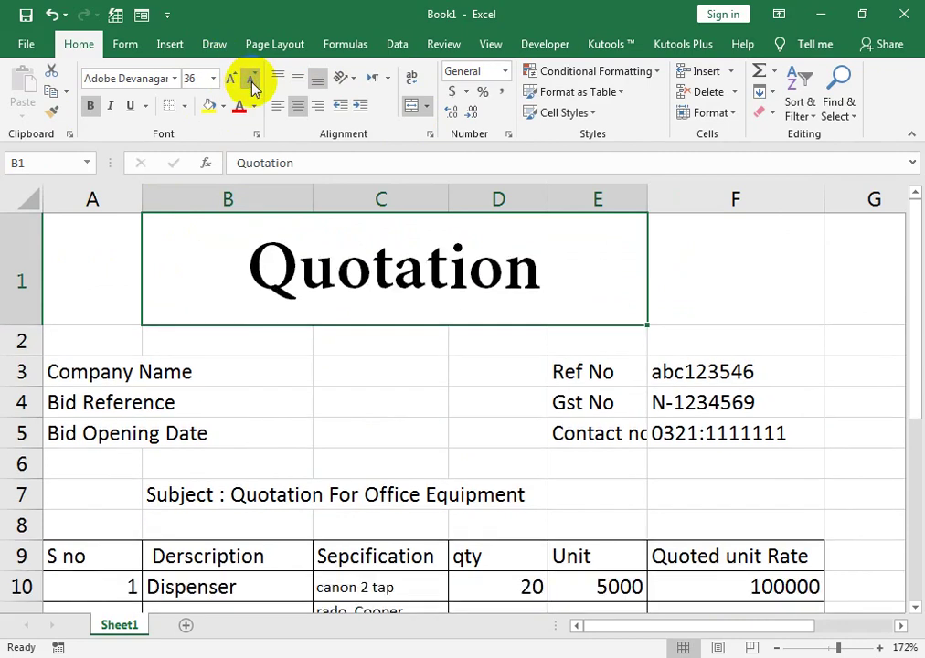
pyautogui.click(464, 462)
pyautogui.click(656, 301)
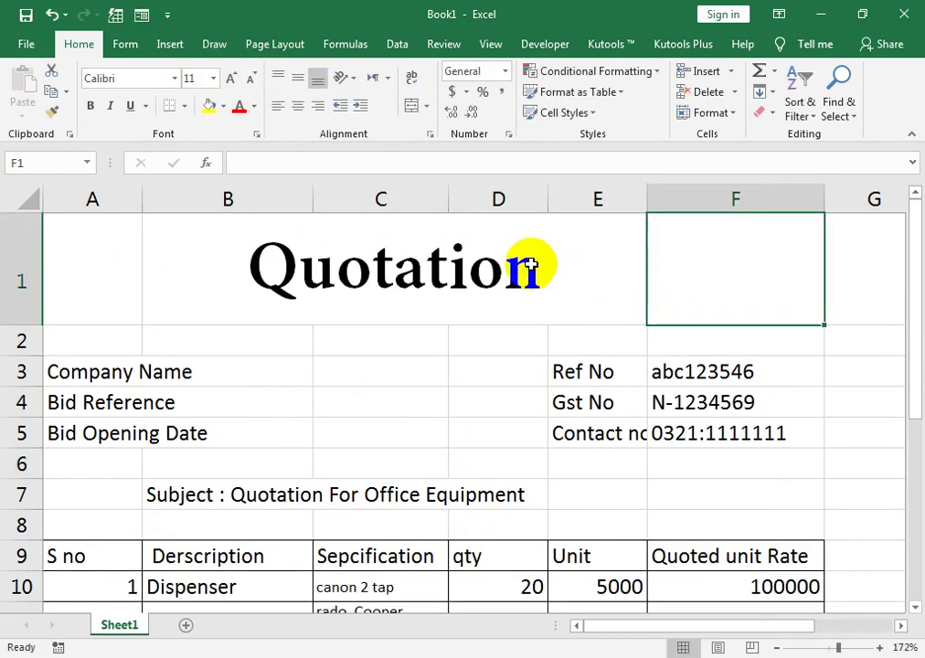
pyautogui.click(23, 50)
pyautogui.click(23, 41)
pyautogui.click(23, 41)
pyautogui.click(23, 39)
pyautogui.click(26, 44)
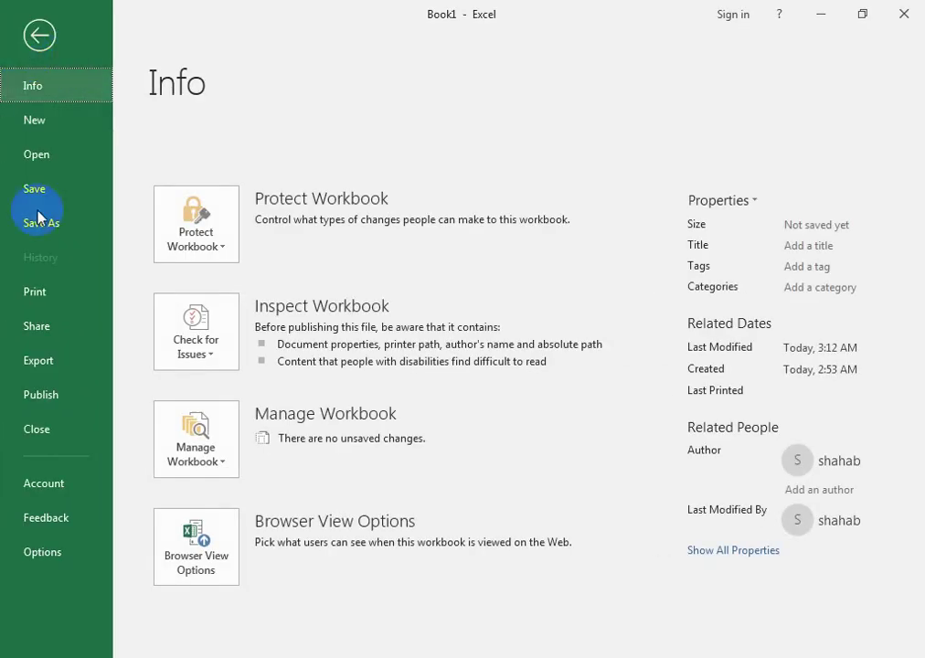
pyautogui.click(36, 293)
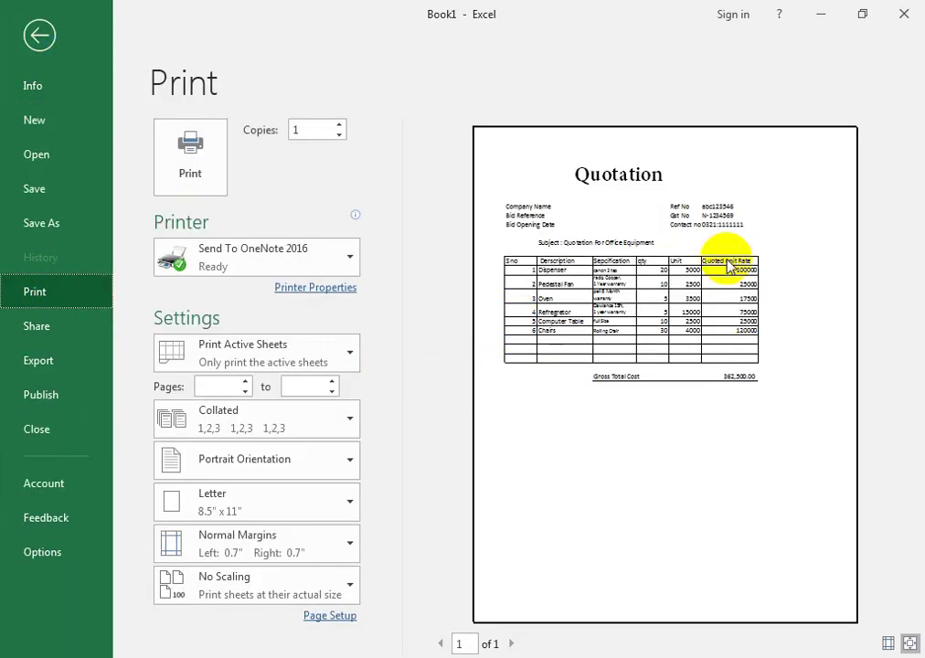
pyautogui.click(40, 35)
pyautogui.click(25, 41)
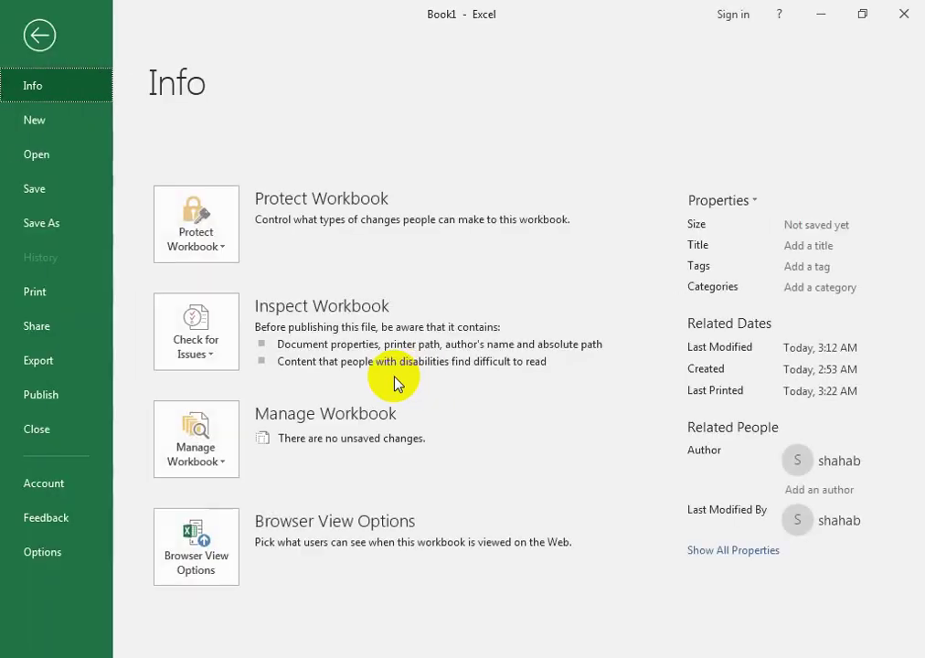
pyautogui.click(39, 35)
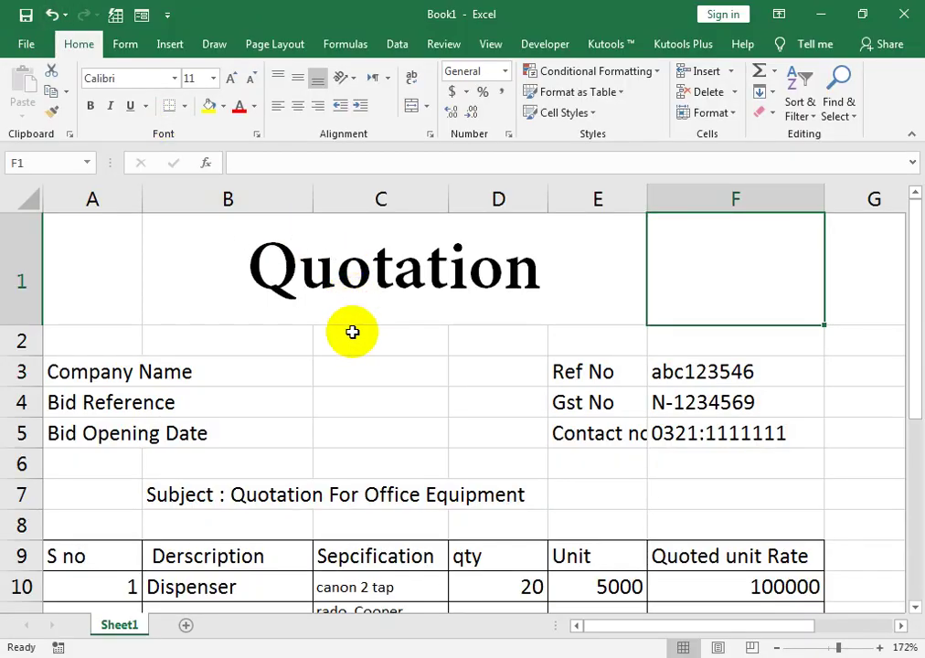
pyautogui.scroll(-1, 353, 330)
pyautogui.scroll(-2, 351, 328)
# Insert a blank column A before the form
pyautogui.click(826, 648)
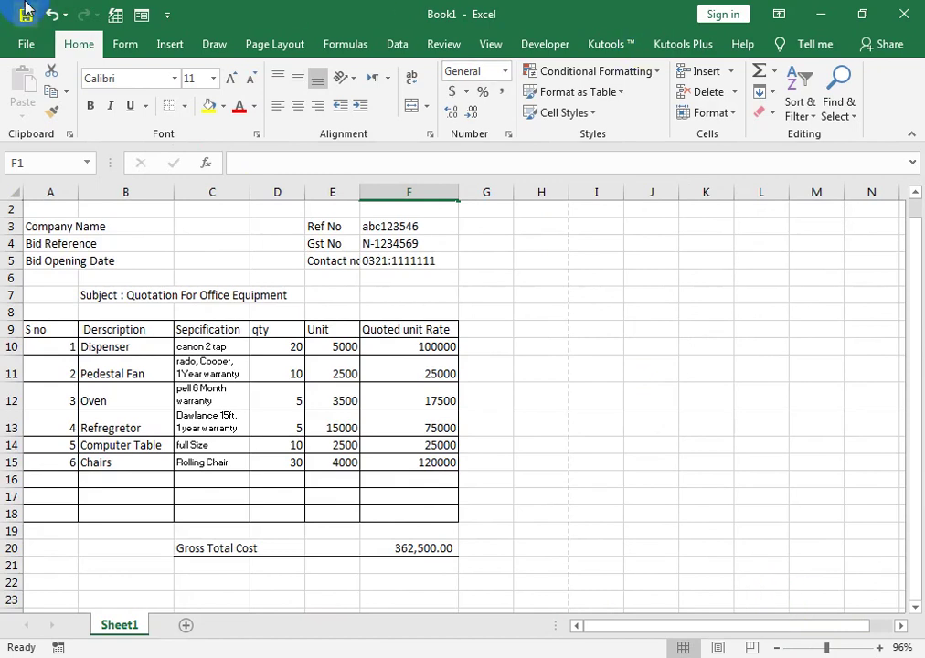
pyautogui.rightClick(61, 182)
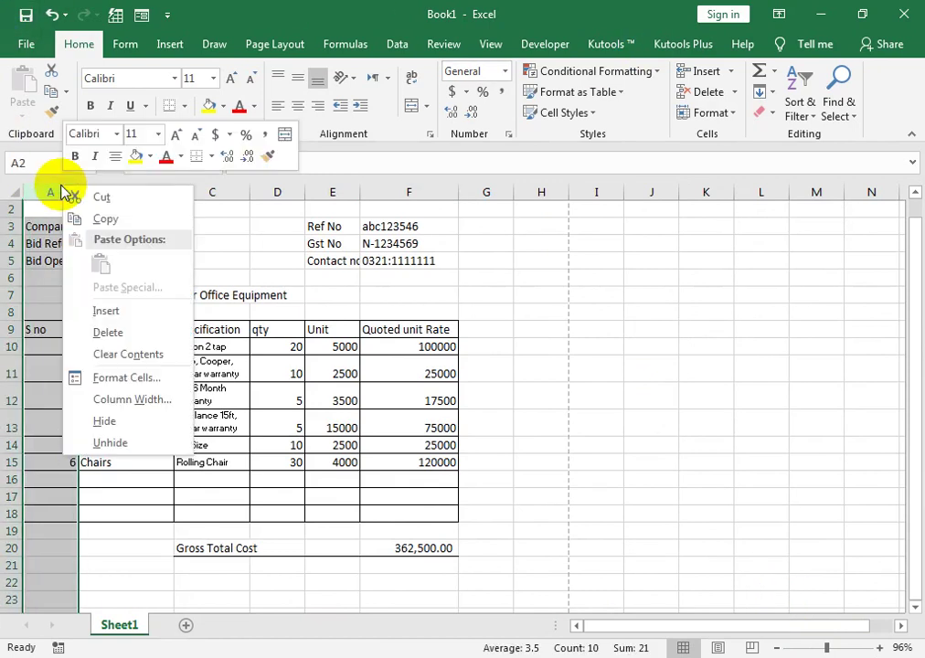
pyautogui.click(121, 310)
pyautogui.click(121, 312)
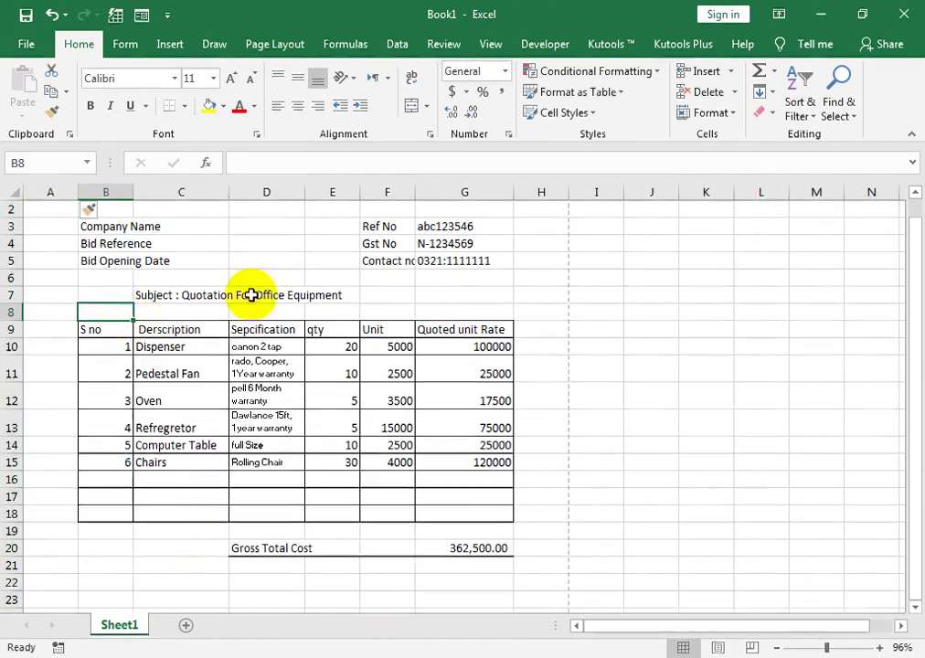
pyautogui.click(213, 365)
# Copy the Bid Reference label down over Bid Opening Date
pyautogui.click(12, 209)
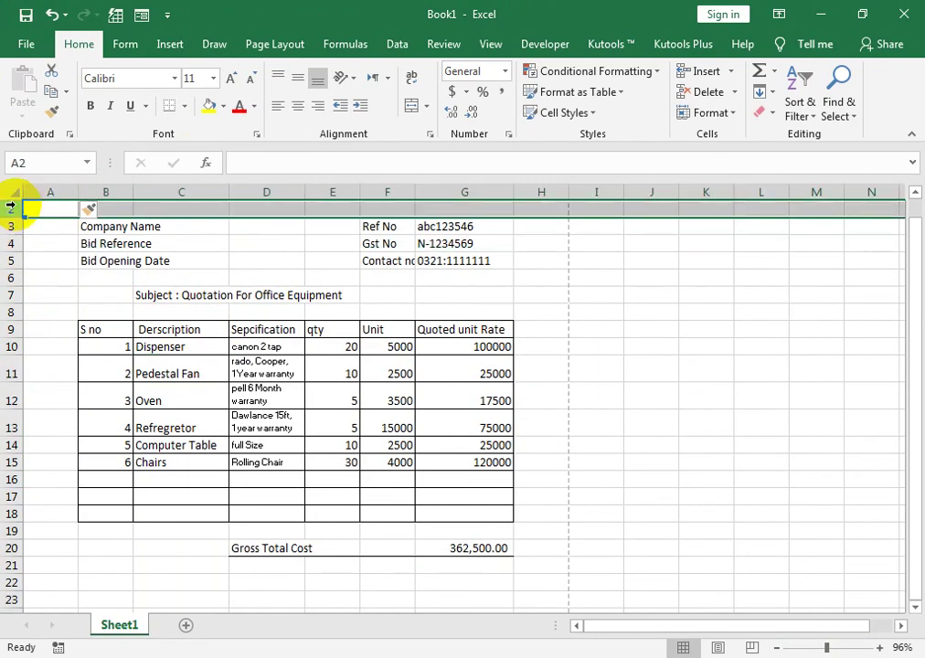
pyautogui.hotkey('ctrl', '+')
pyautogui.hotkey('ctrl', '+')
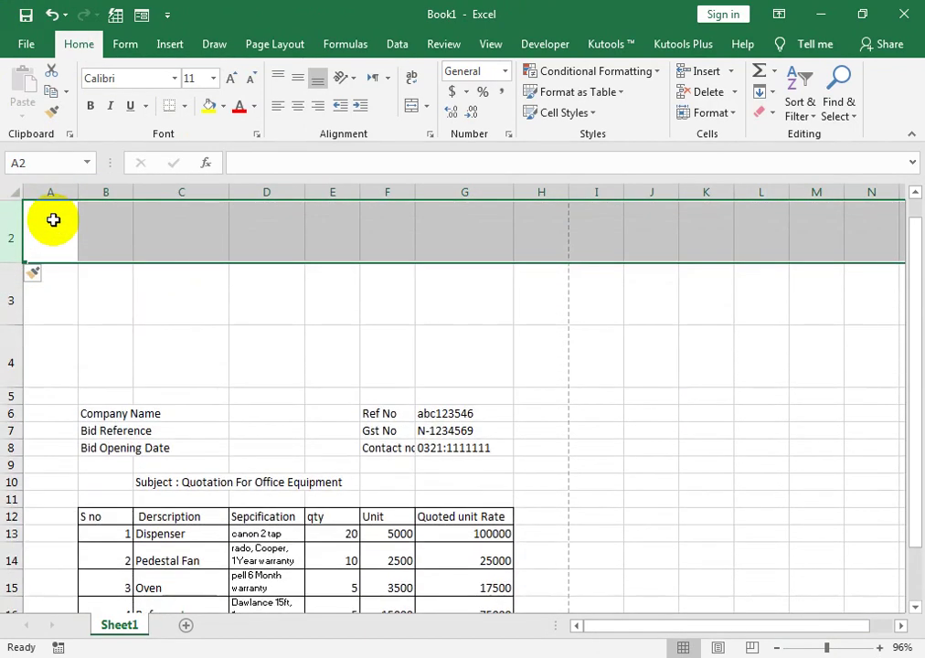
pyautogui.hotkey('ctrl', 'z')
pyautogui.hotkey('ctrl', 'z')
pyautogui.hotkey('ctrl', 'z')
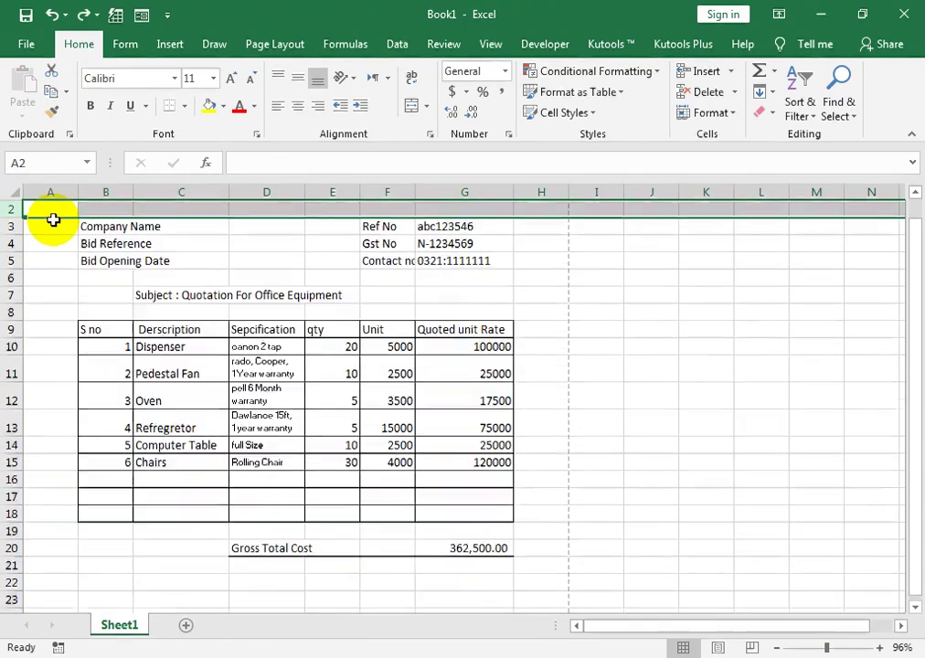
pyautogui.scroll(1, 197, 295)
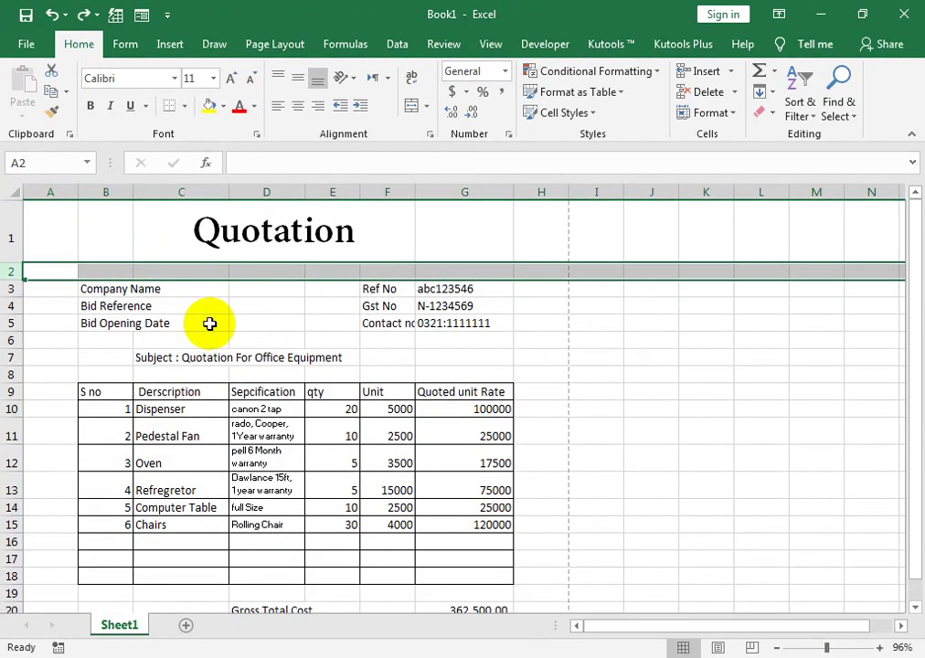
pyautogui.click(110, 306)
pyautogui.moveTo(133, 314); pyautogui.dragTo(133, 331)
# Resize row 2 into a thin spacer strip below the title
pyautogui.click(11, 270)
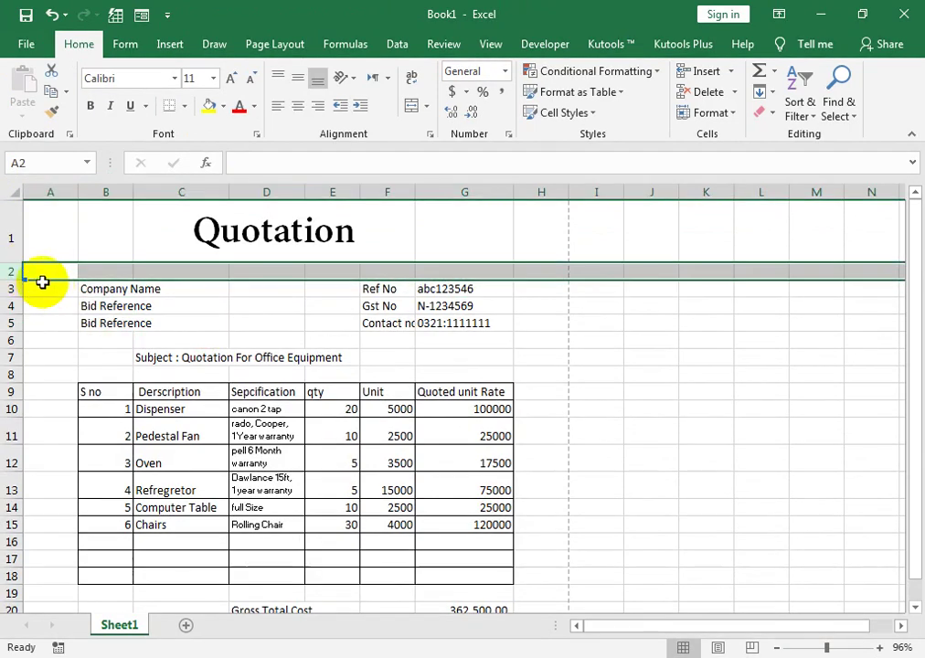
pyautogui.moveTo(11, 279); pyautogui.dragTo(11, 325)
pyautogui.press('Down')
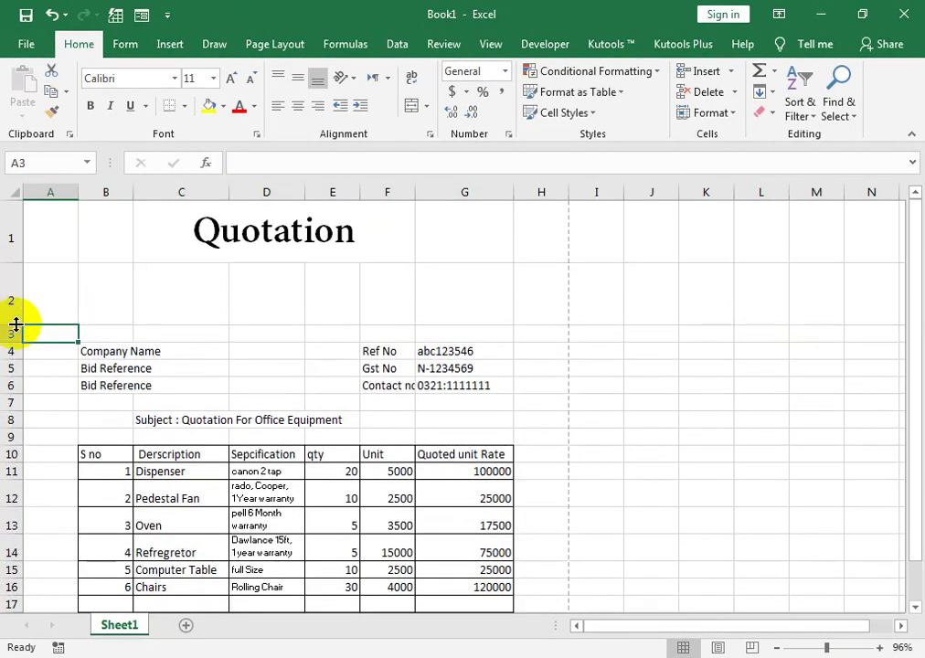
pyautogui.moveTo(15, 325); pyautogui.dragTo(14, 301)
pyautogui.click(11, 291)
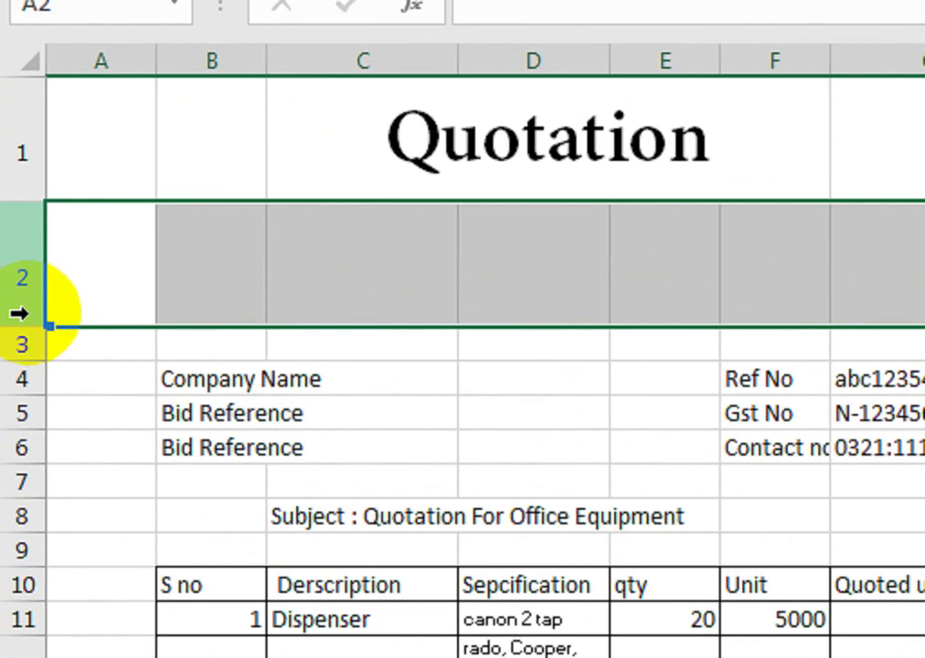
pyautogui.click(30, 281)
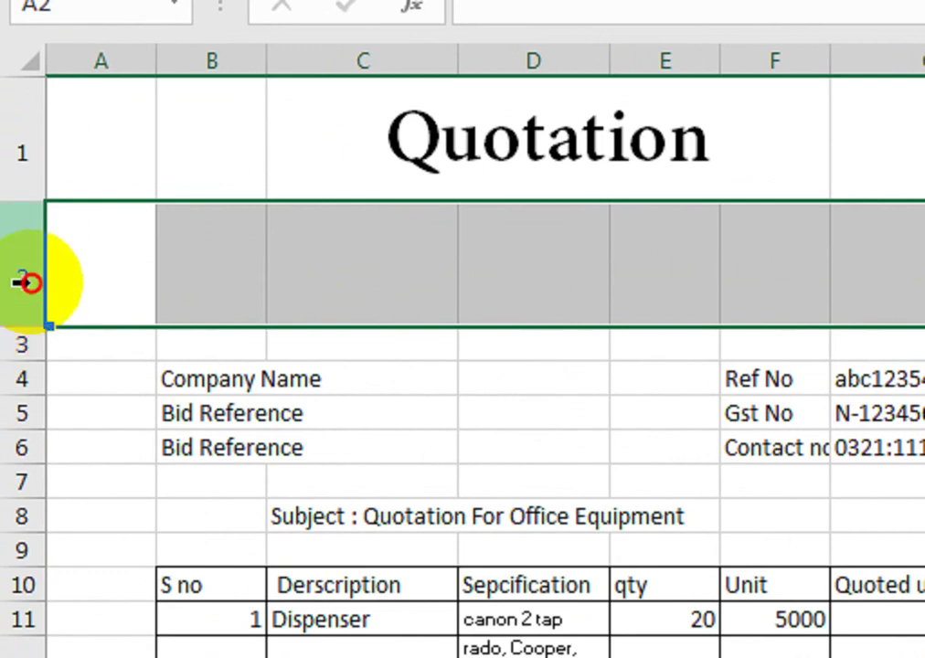
pyautogui.moveTo(78, 314); pyautogui.dragTo(227, 261)
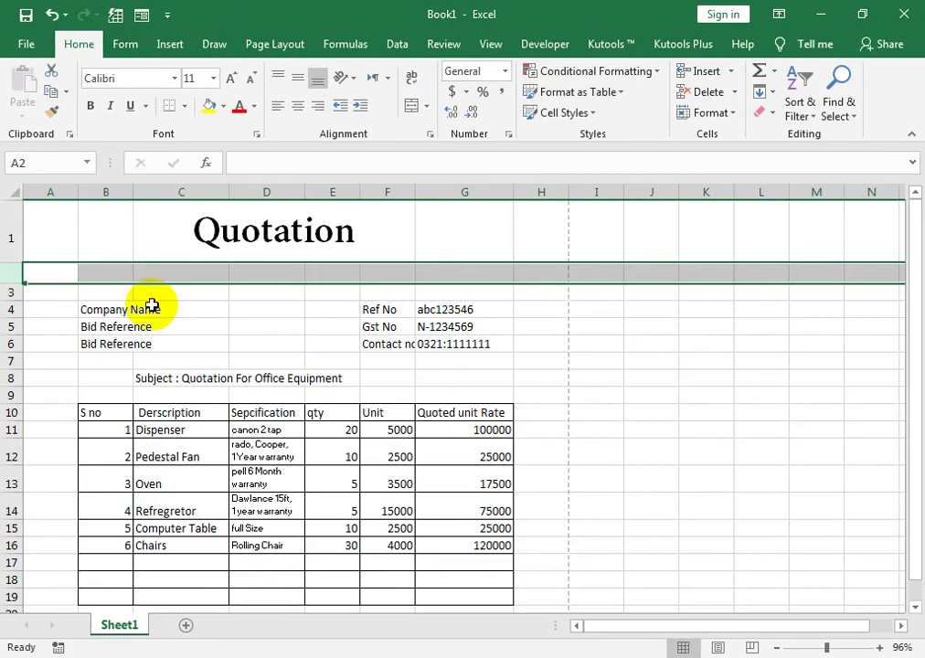
pyautogui.click(150, 306)
pyautogui.doubleClick(104, 311)
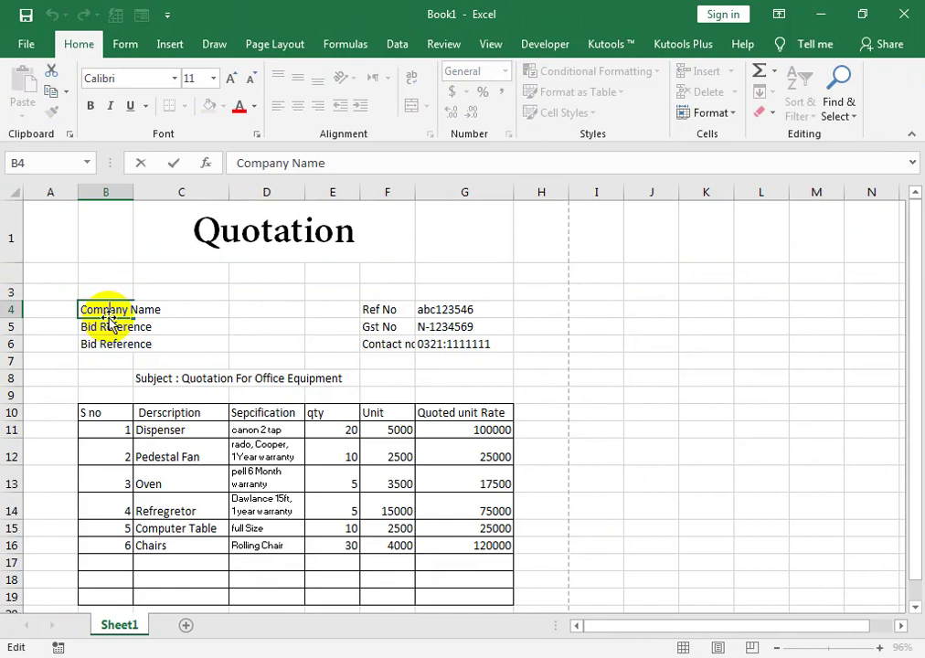
# Bold the left-hand labels Company Name, Bid Reference and the one below, in B4:B6
pyautogui.press('Return')
pyautogui.moveTo(107, 311); pyautogui.dragTo(107, 345)
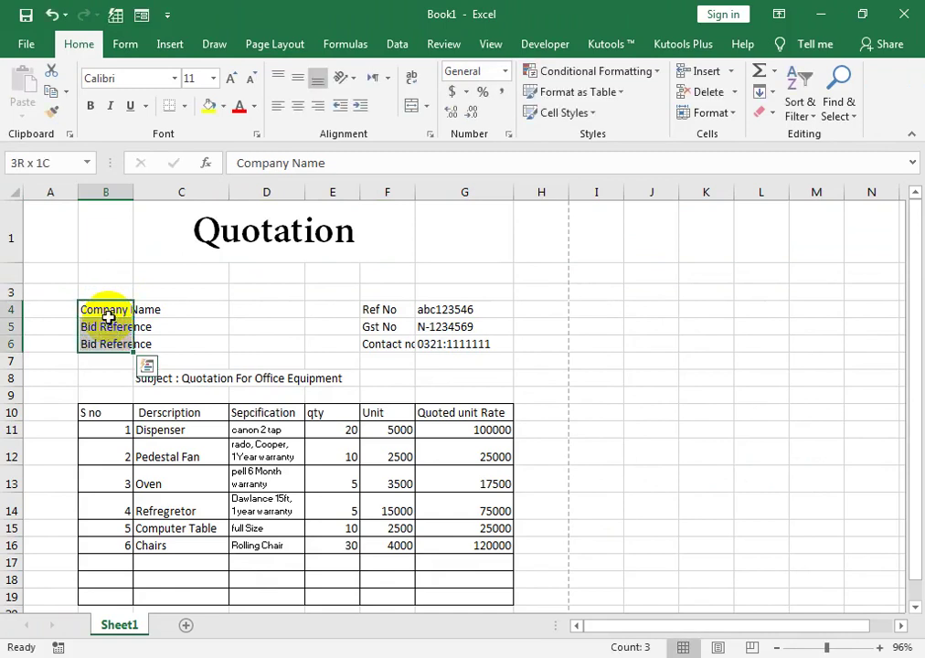
pyautogui.click(89, 107)
pyautogui.click(51, 14)
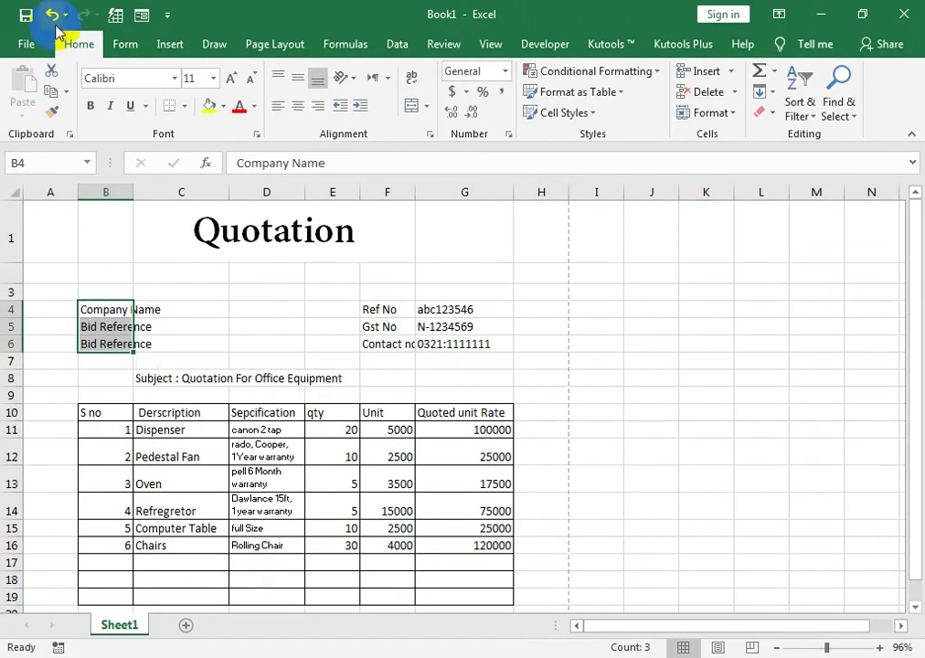
pyautogui.click(91, 107)
# Bold the right-hand labels Ref No, Gst No and Contact no in F4:F6
pyautogui.click(387, 311)
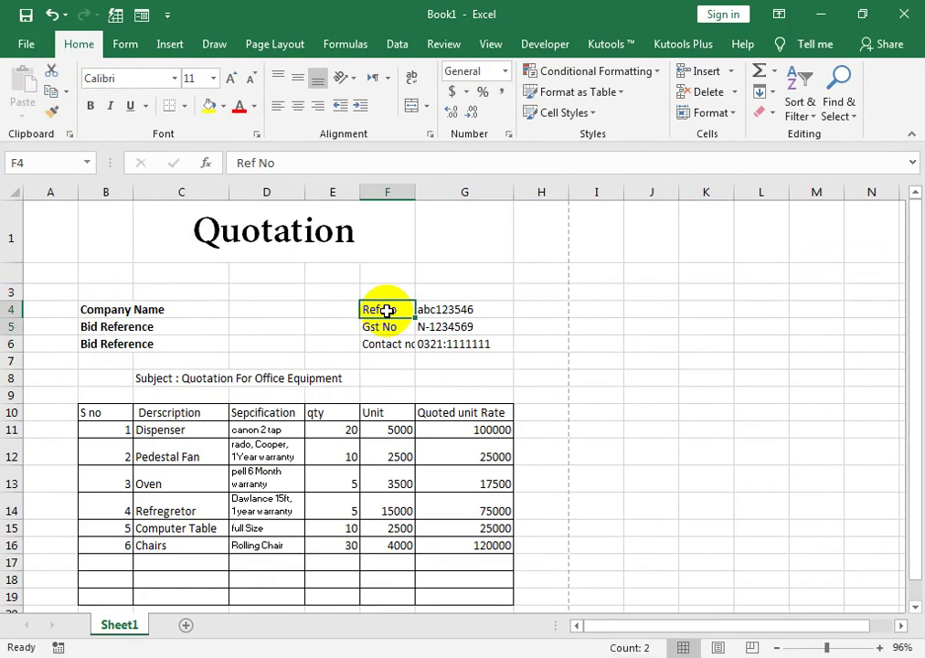
pyautogui.moveTo(388, 311); pyautogui.dragTo(387, 345)
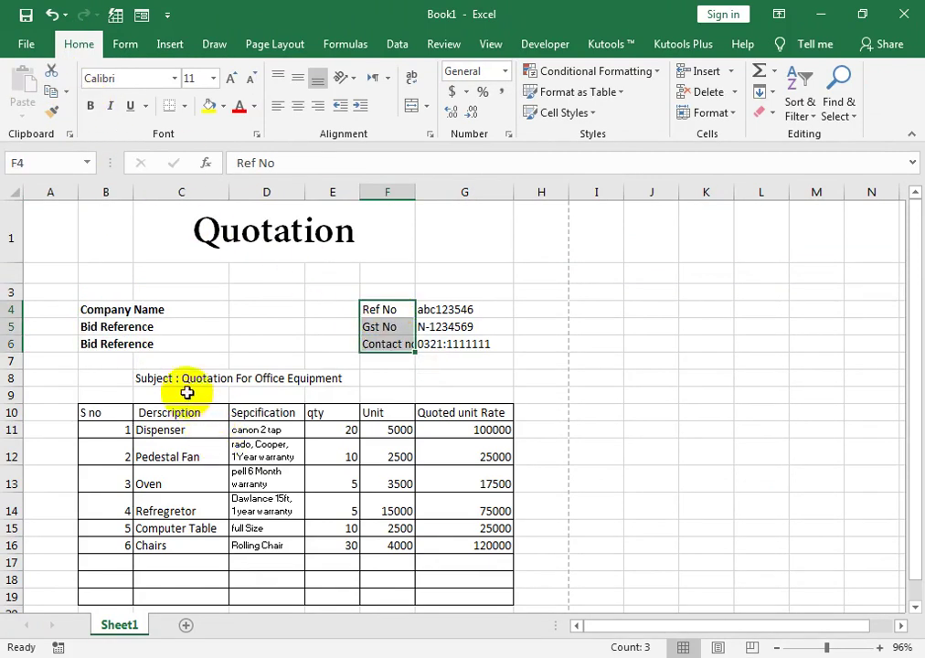
pyautogui.click(269, 382)
pyautogui.moveTo(405, 313); pyautogui.dragTo(405, 346)
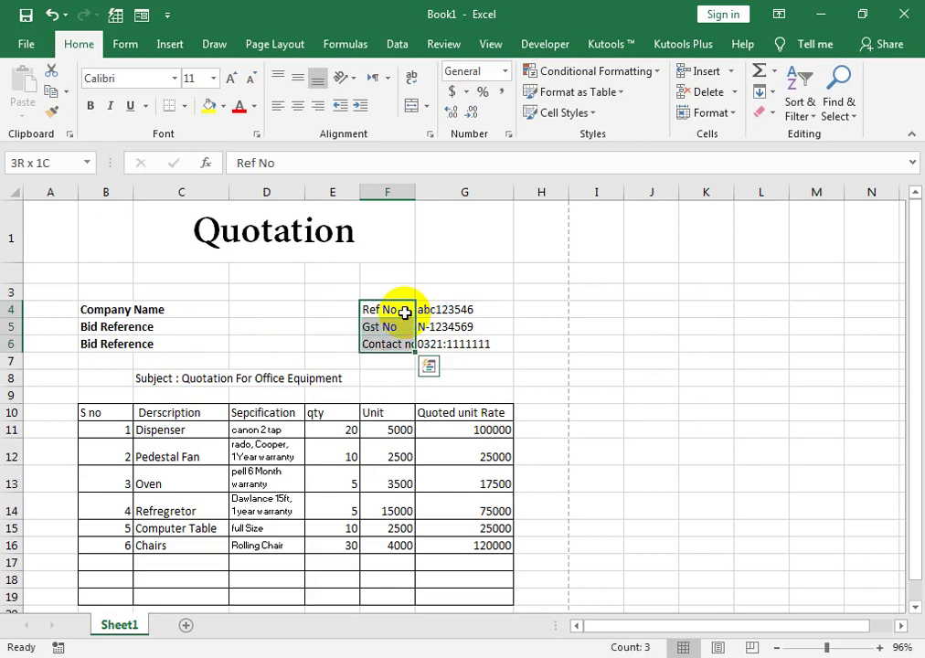
pyautogui.press('Down')
pyautogui.press('Down')
pyautogui.press('Down')
# Select the subject row across B8:G8
pyautogui.press('Left')
pyautogui.press('Left')
pyautogui.press('Left')
pyautogui.press('Left')
pyautogui.press('Down')
pyautogui.press('Right')
pyautogui.press('Left')
pyautogui.hotkey('shift', 'Right')
pyautogui.hotkey('shift', 'Right')
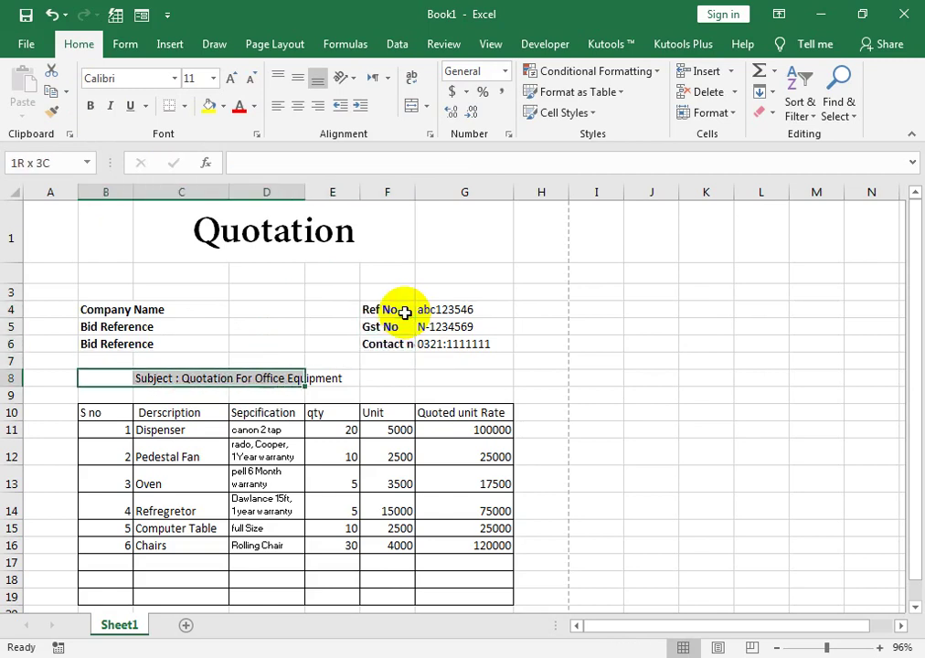
pyautogui.hotkey('shift', 'Right')
pyautogui.hotkey('shift', 'Right')
pyautogui.hotkey('shift', 'Right')
# Merge the subject across B8:G8 in bold 18-point text on a yellow fill
pyautogui.click(411, 105)
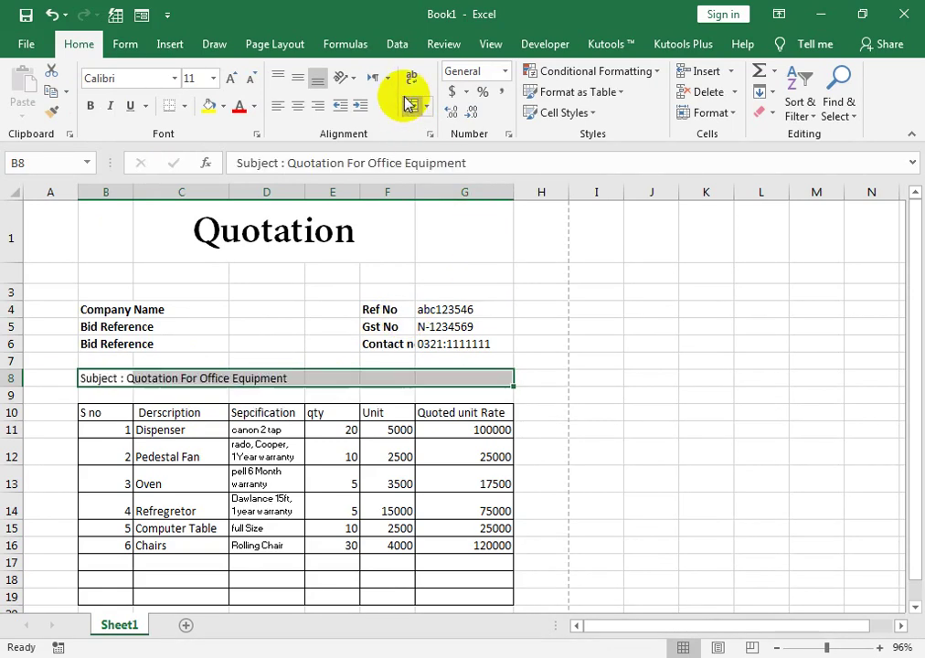
pyautogui.click(414, 110)
pyautogui.click(229, 79)
pyautogui.click(229, 79)
pyautogui.click(229, 78)
pyautogui.click(228, 79)
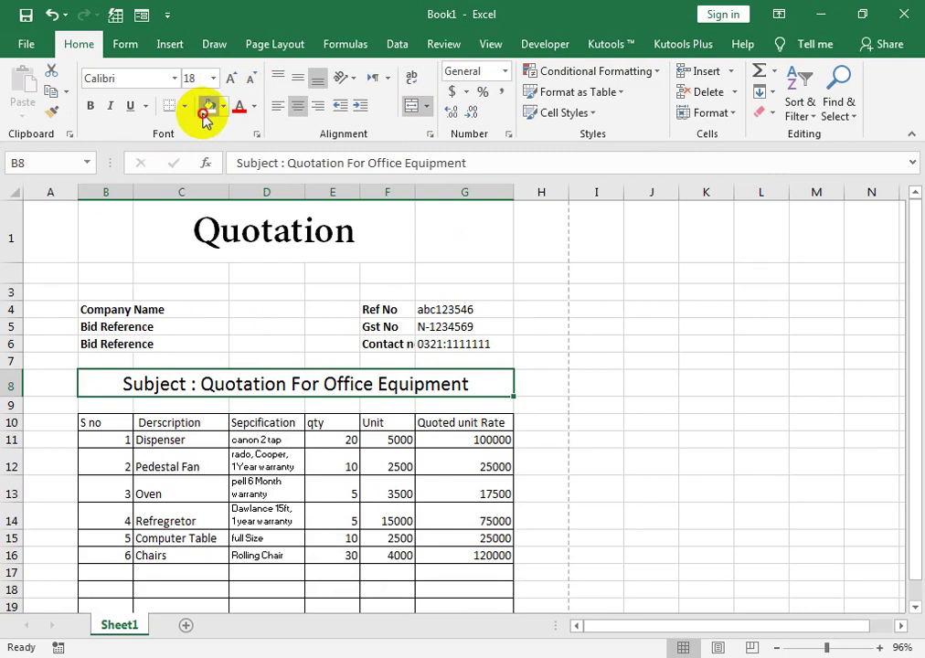
pyautogui.click(209, 106)
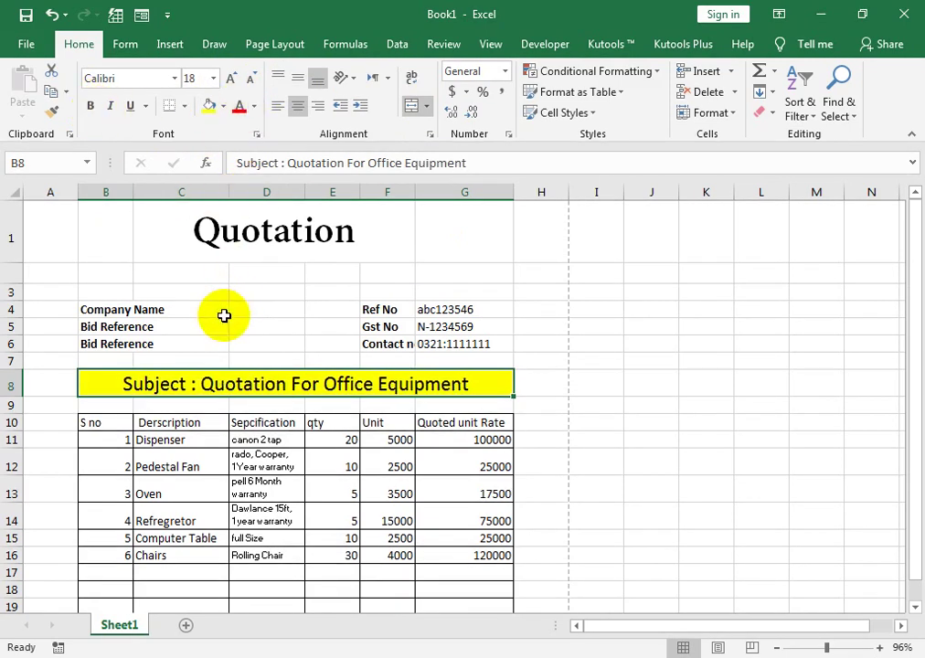
pyautogui.click(92, 107)
# Merge and centre the Quotation title across B1:G1
pyautogui.click(249, 231)
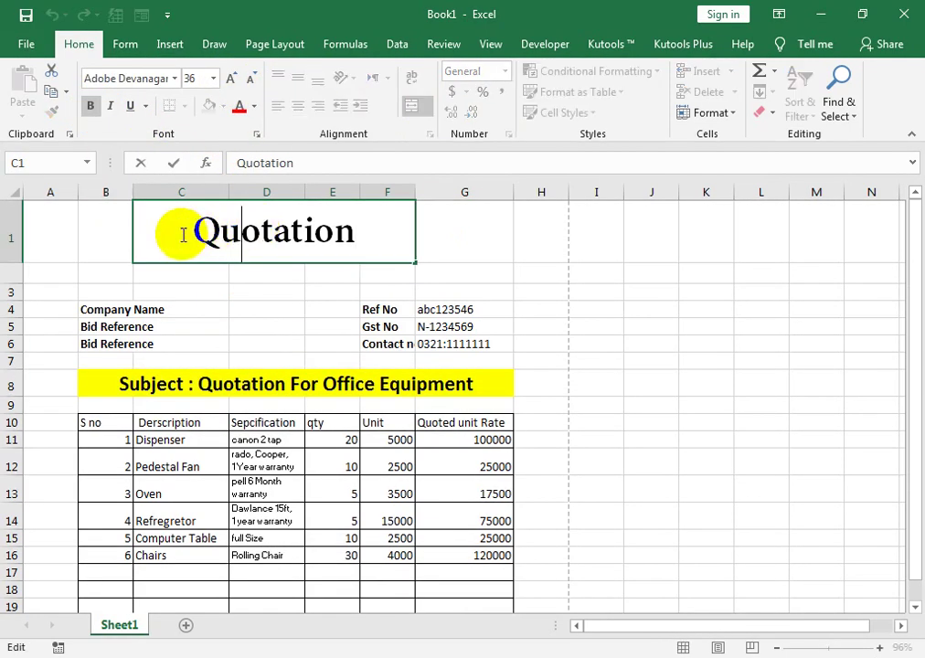
pyautogui.click(259, 286)
pyautogui.moveTo(124, 251); pyautogui.dragTo(464, 240)
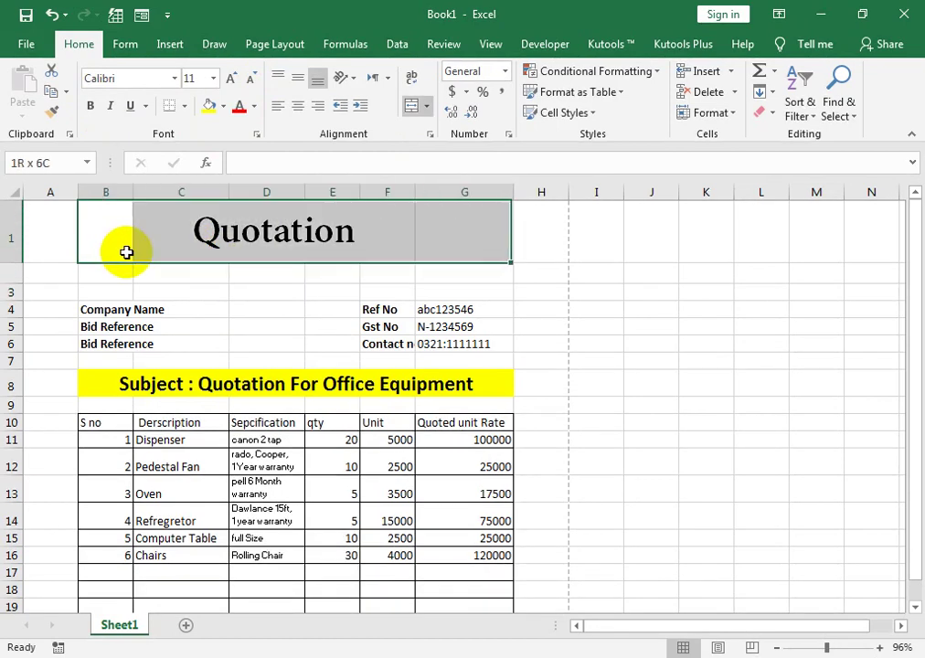
pyautogui.click(413, 106)
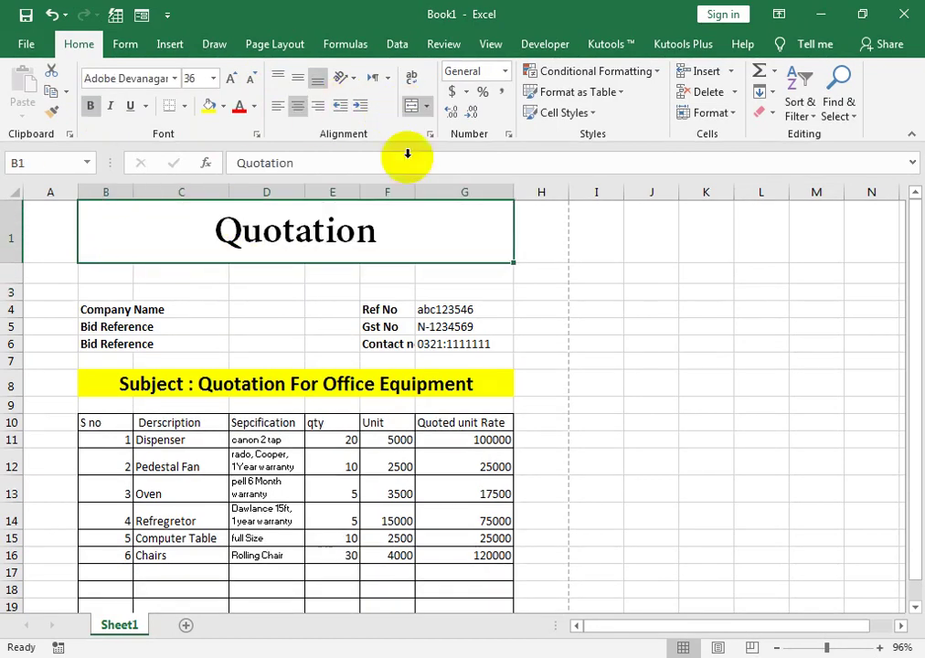
pyautogui.click(232, 491)
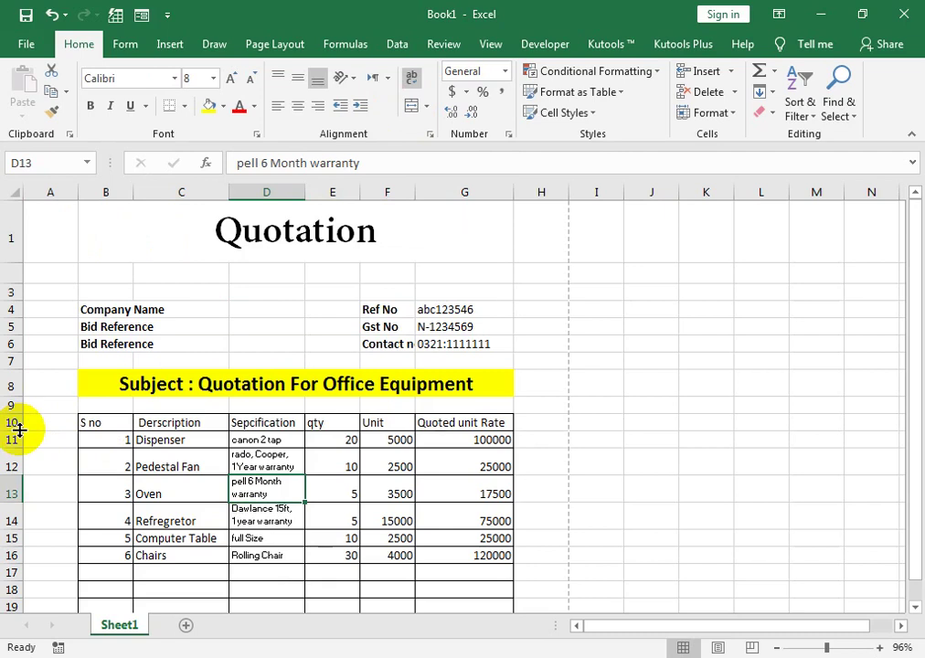
# Make header row 10 taller and centre the B10:G10 labels horizontally and vertically
pyautogui.click(16, 440)
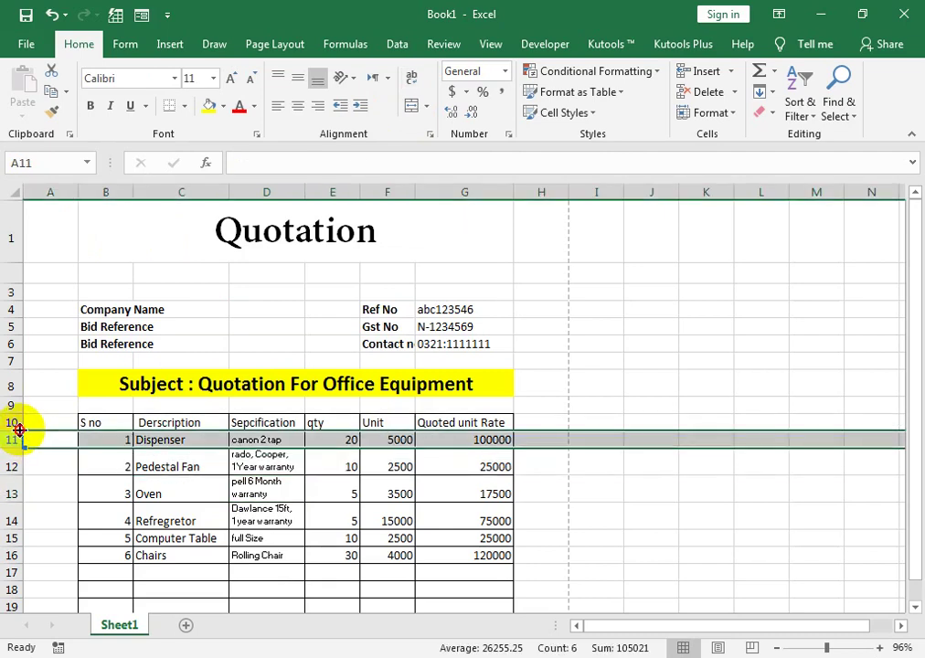
pyautogui.hotkey('ctrl', 'z')
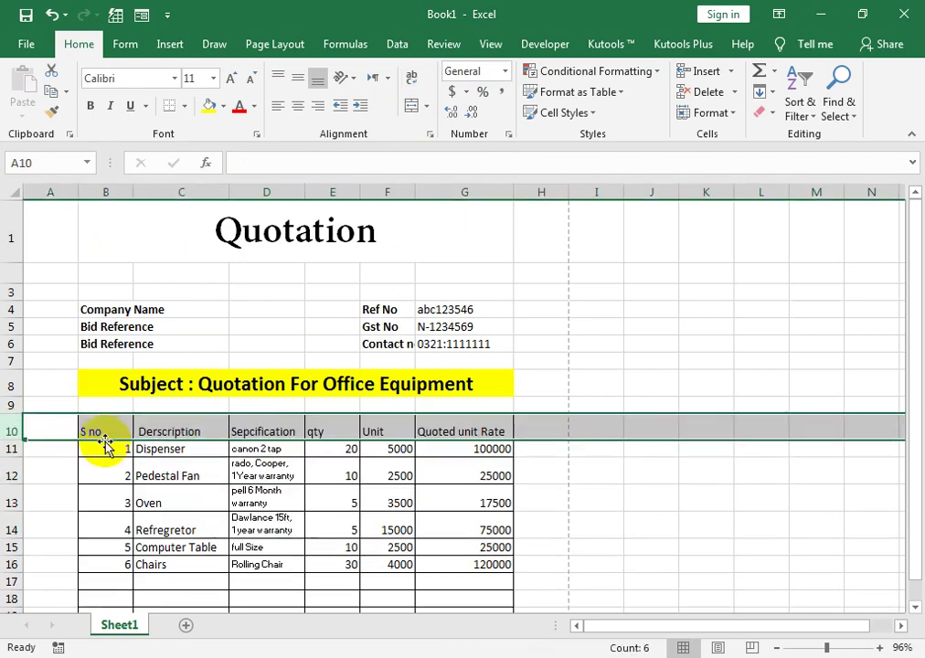
pyautogui.click(105, 436)
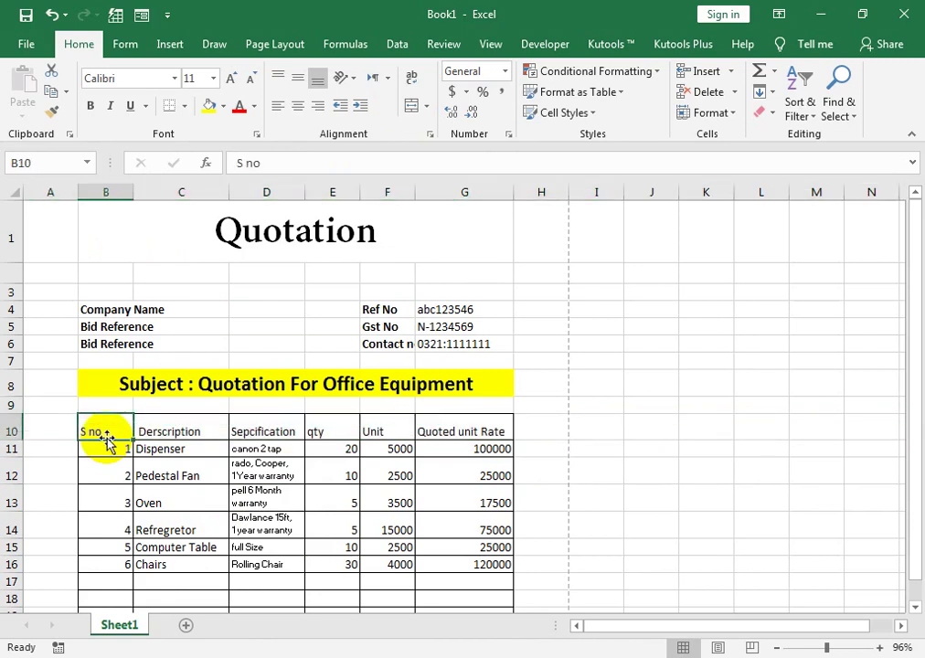
pyautogui.hotkey('shift', 'Right')
pyautogui.hotkey('shift', 'Right')
pyautogui.hotkey('shift', 'Right')
pyautogui.hotkey('shift', 'Right')
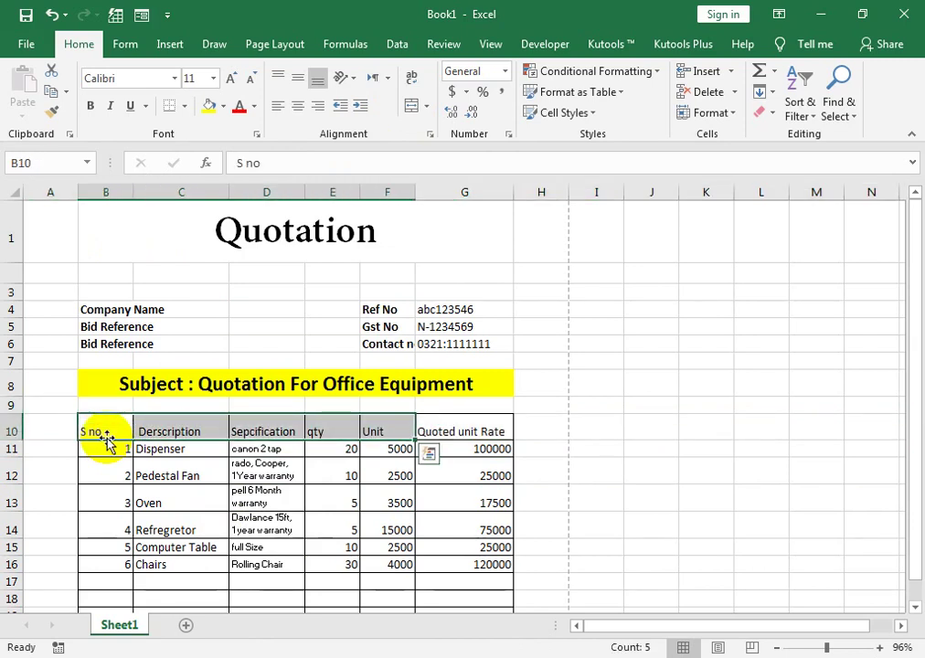
pyautogui.hotkey('shift', 'Right')
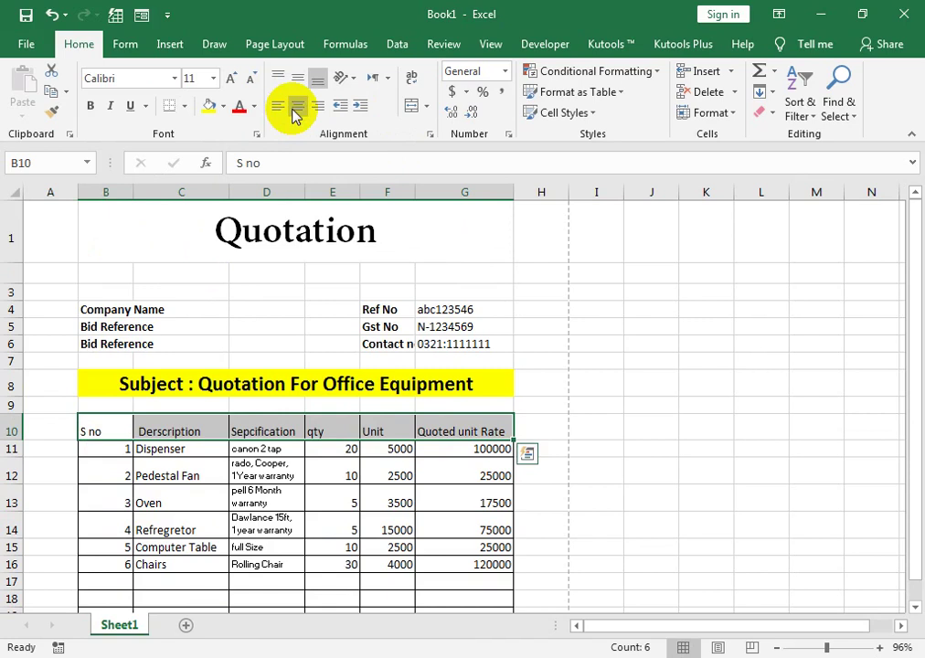
pyautogui.click(297, 110)
pyautogui.click(297, 80)
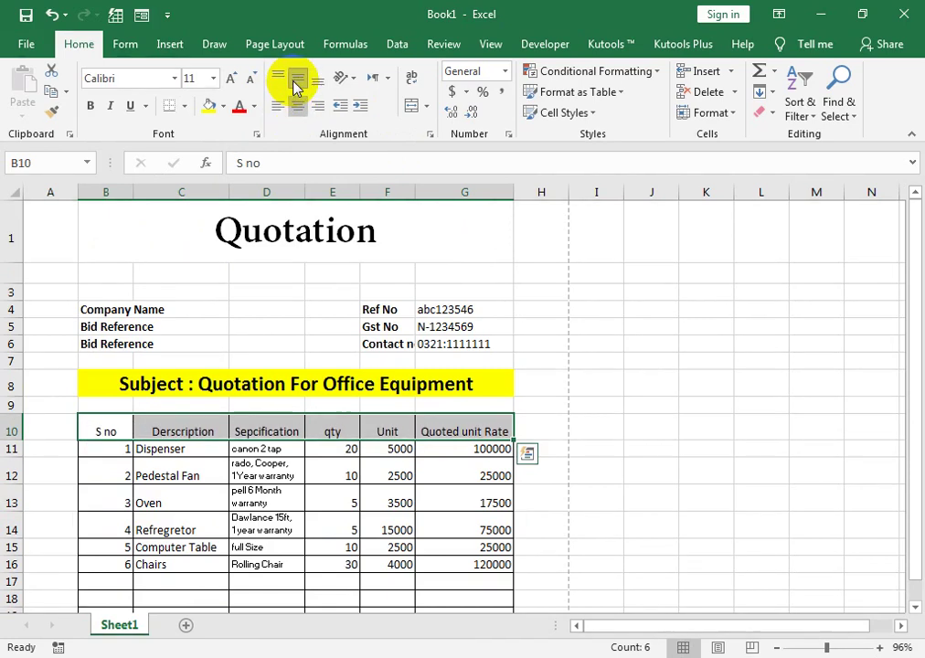
# Give the header row a dark blue fill with white text
pyautogui.click(224, 107)
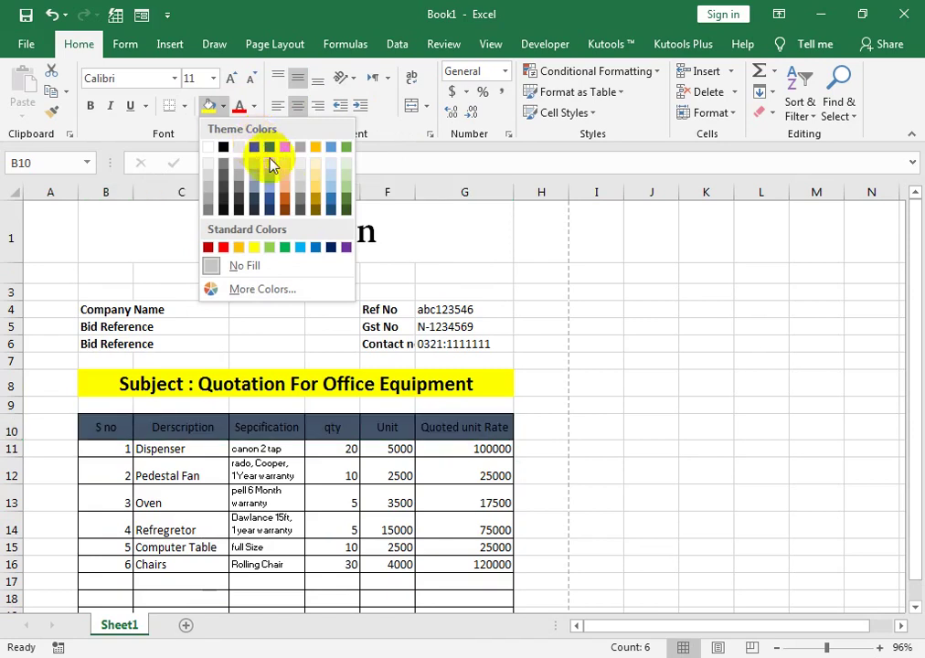
pyautogui.click(330, 246)
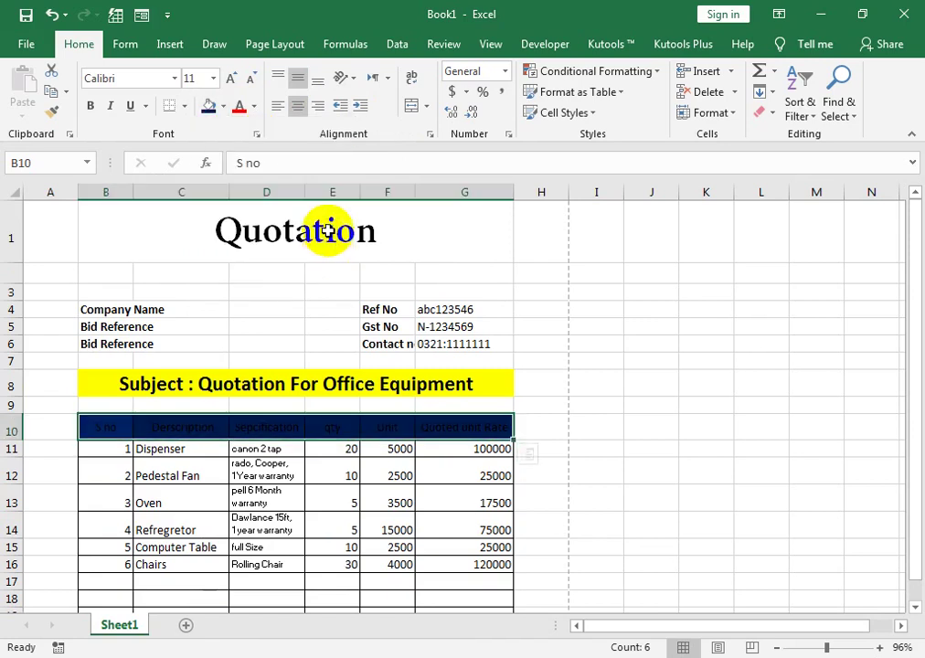
pyautogui.click(256, 106)
pyautogui.click(245, 175)
pyautogui.doubleClick(320, 428)
pyautogui.scroll(-2, 338, 464)
pyautogui.scroll(-1, 339, 464)
pyautogui.scroll(2, 338, 463)
pyautogui.scroll(1, 338, 462)
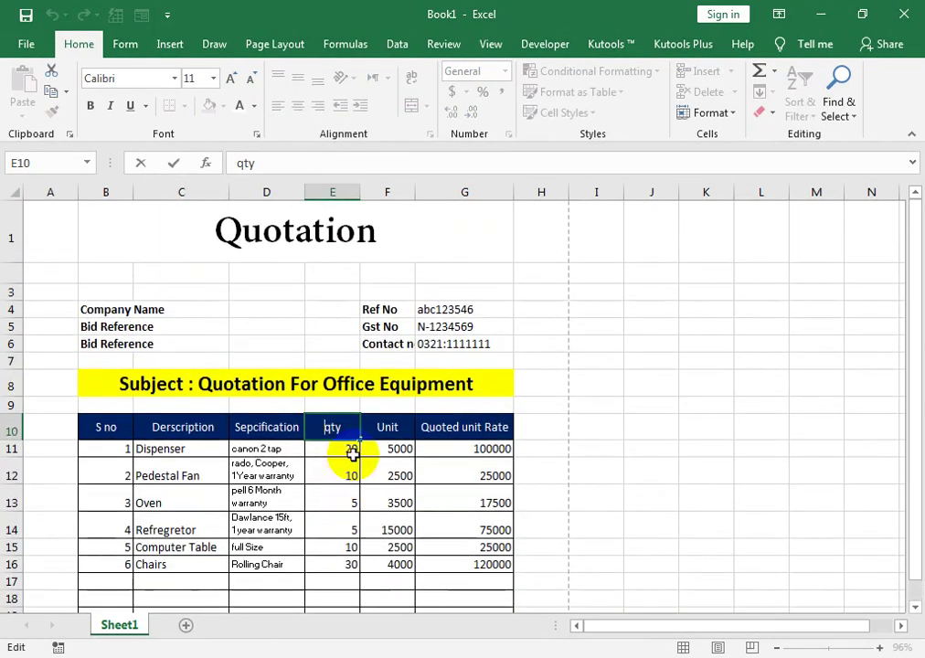
pyautogui.click(404, 369)
pyautogui.scroll(-2, 404, 370)
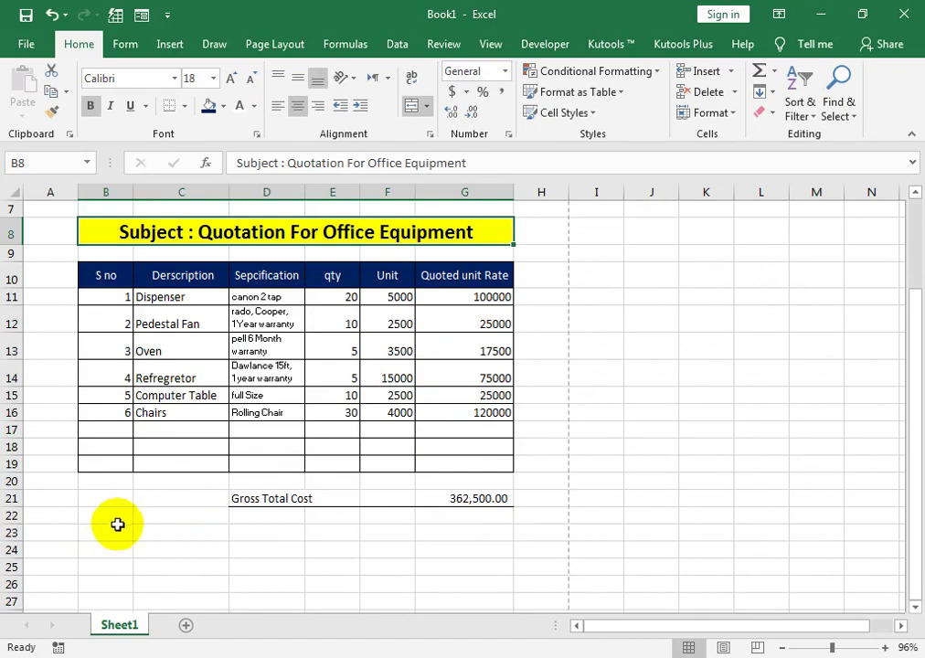
pyautogui.click(25, 44)
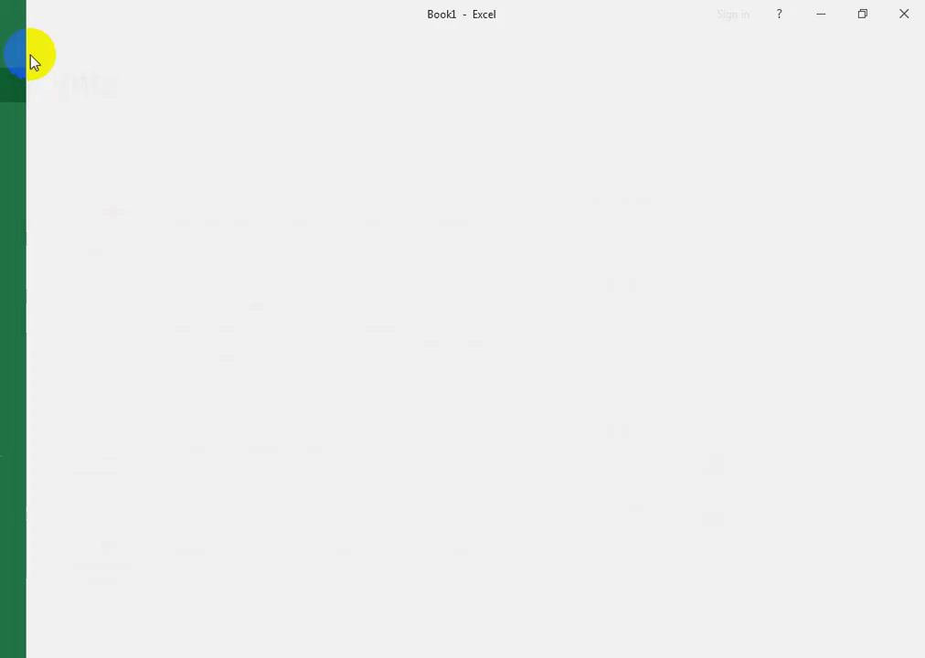
pyautogui.click(45, 291)
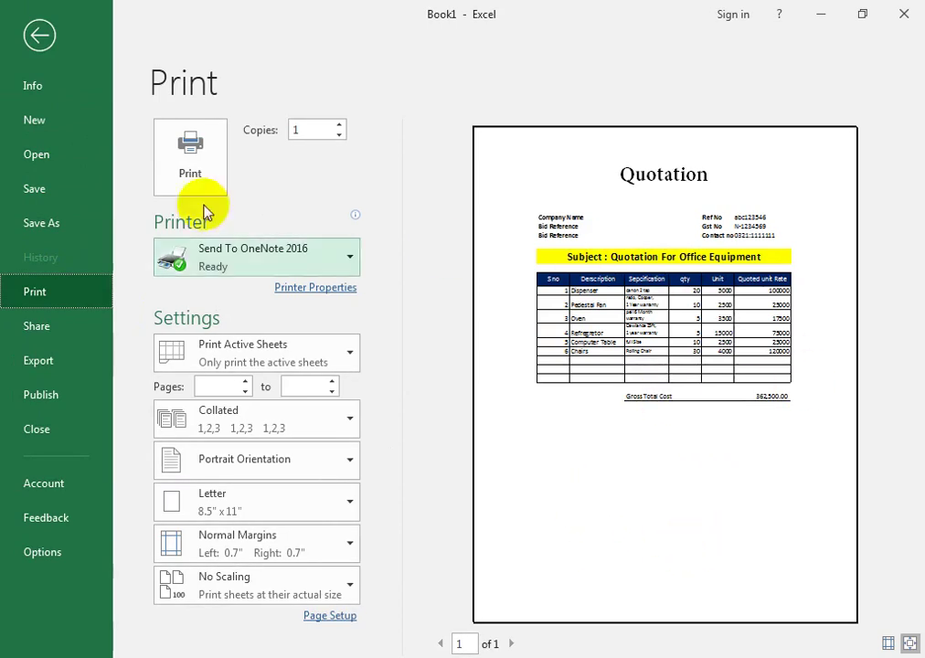
pyautogui.click(40, 34)
pyautogui.scroll(-2, 331, 503)
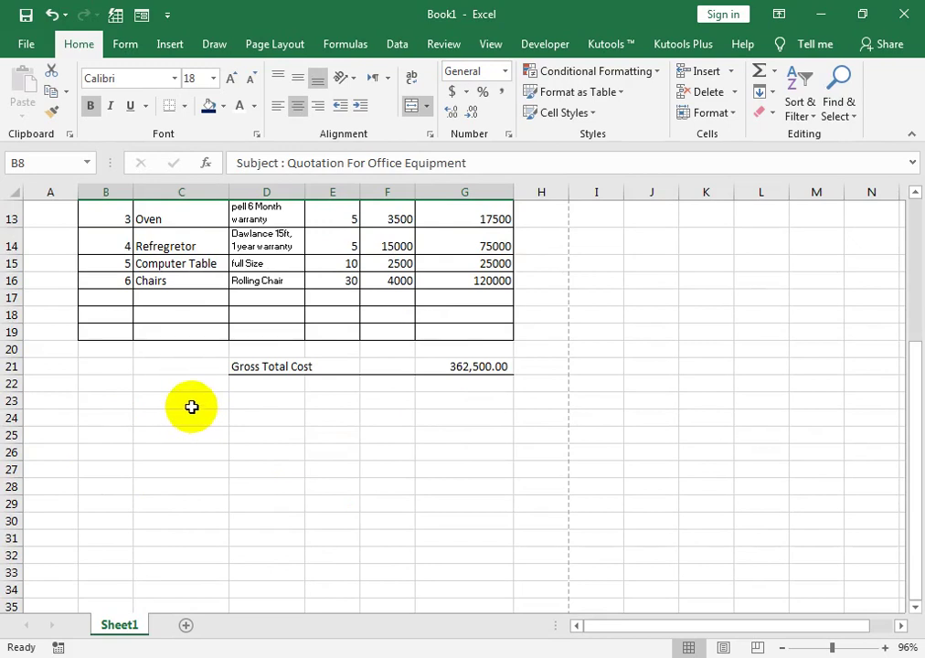
# Add Thank You, the company name and Manager under the gross total, then preview printing
pyautogui.click(254, 404)
pyautogui.click(266, 421)
pyautogui.write('Thank You')
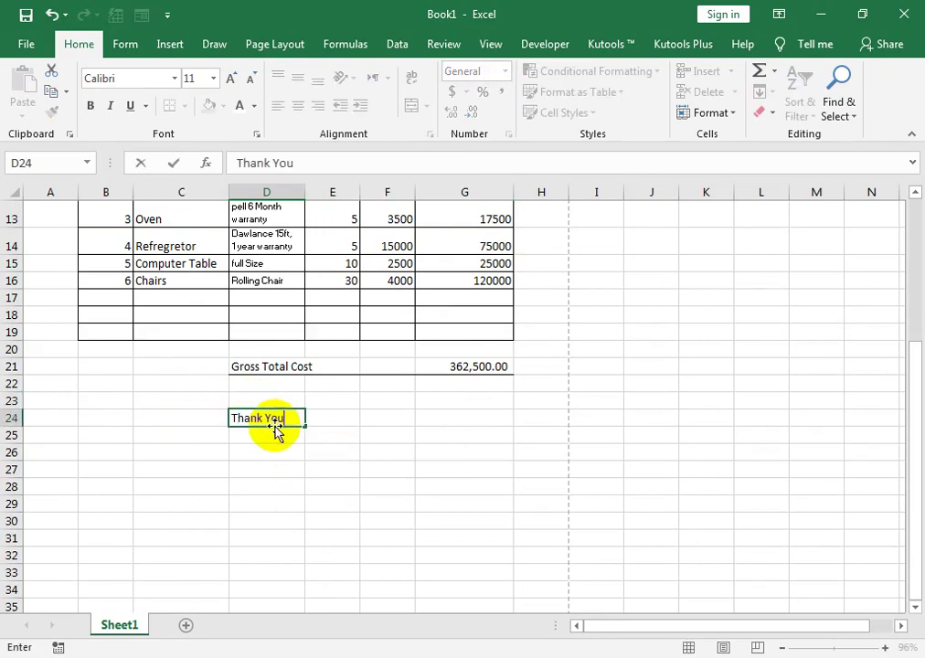
pyautogui.press('Return')
pyautogui.press('Return')
pyautogui.write('li Associates Engeni')
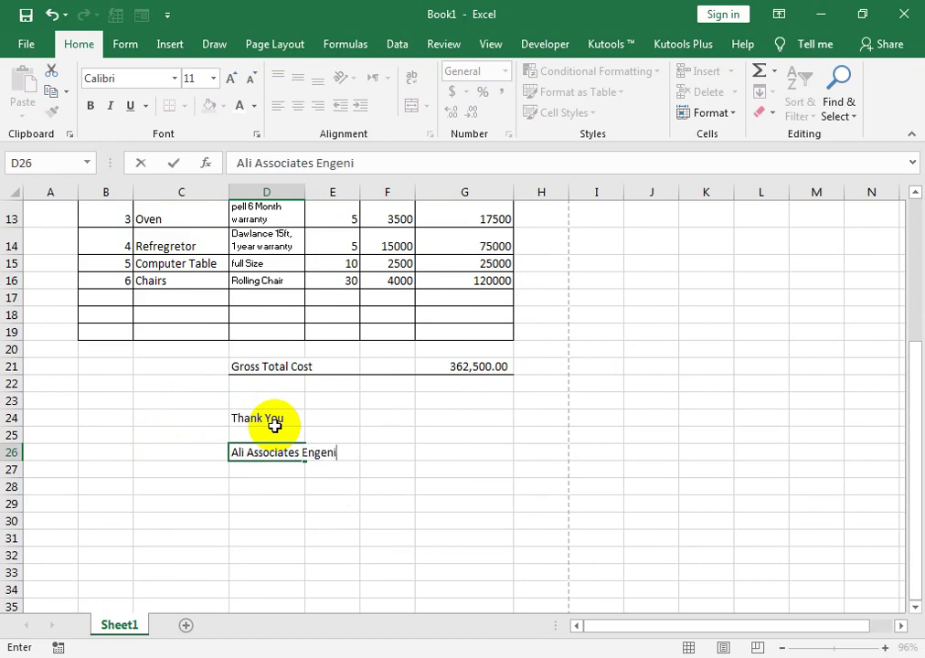
pyautogui.press('Return')
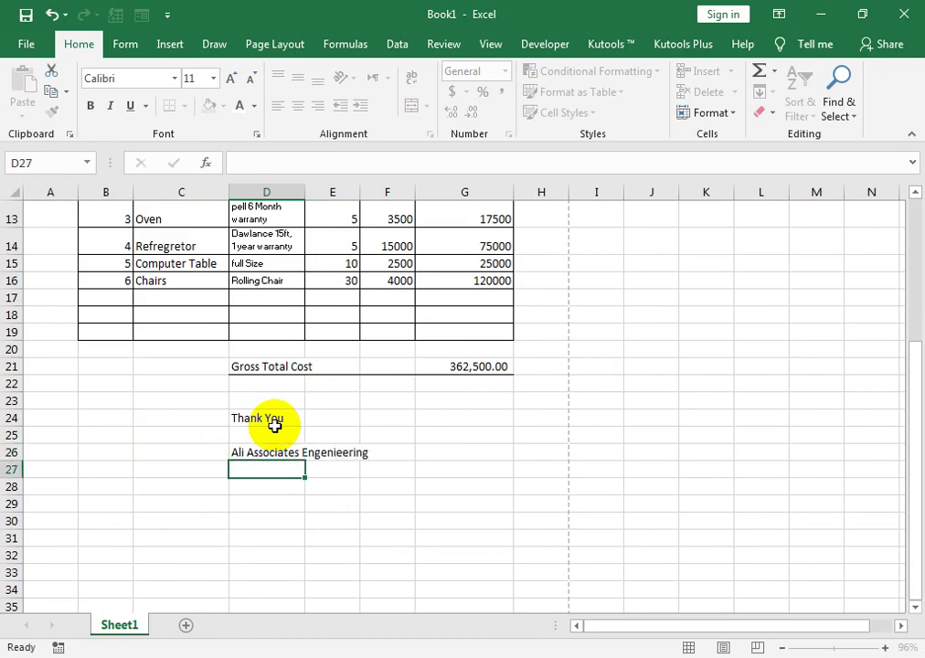
pyautogui.press('Return')
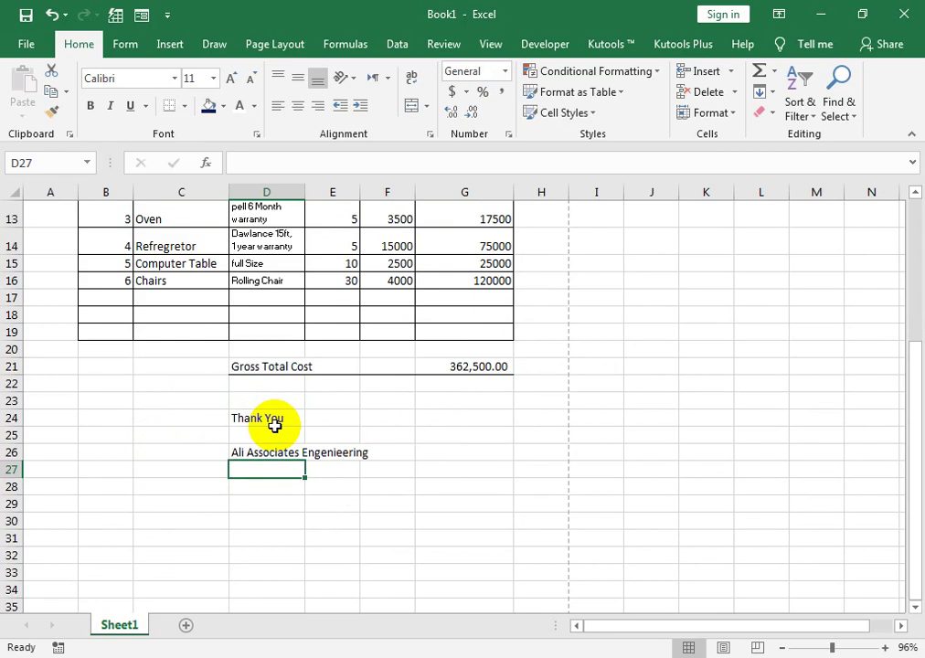
pyautogui.write('Man')
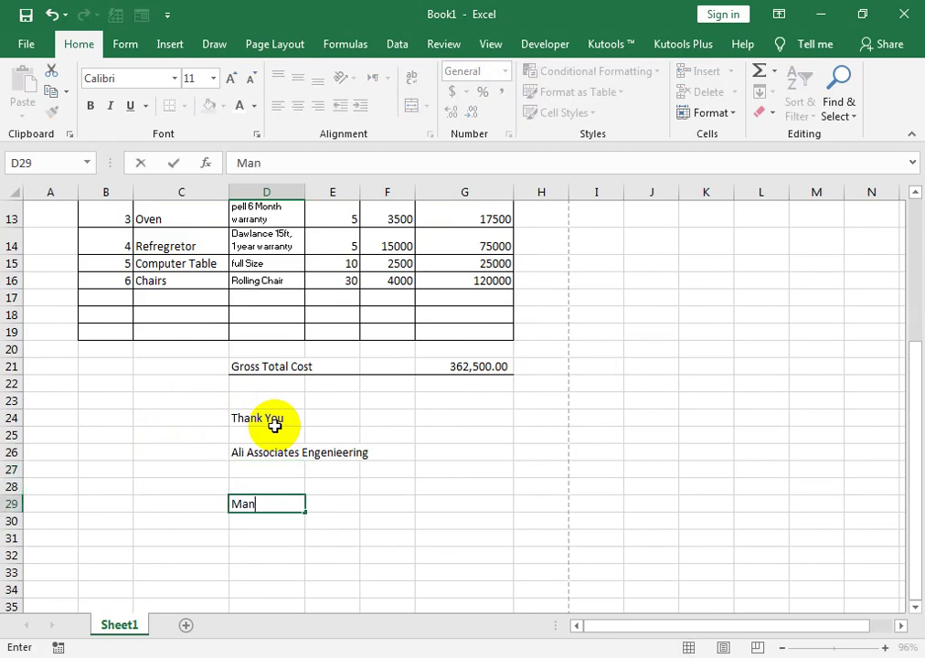
pyautogui.write('ager')
pyautogui.press('Return')
pyautogui.press('Up')
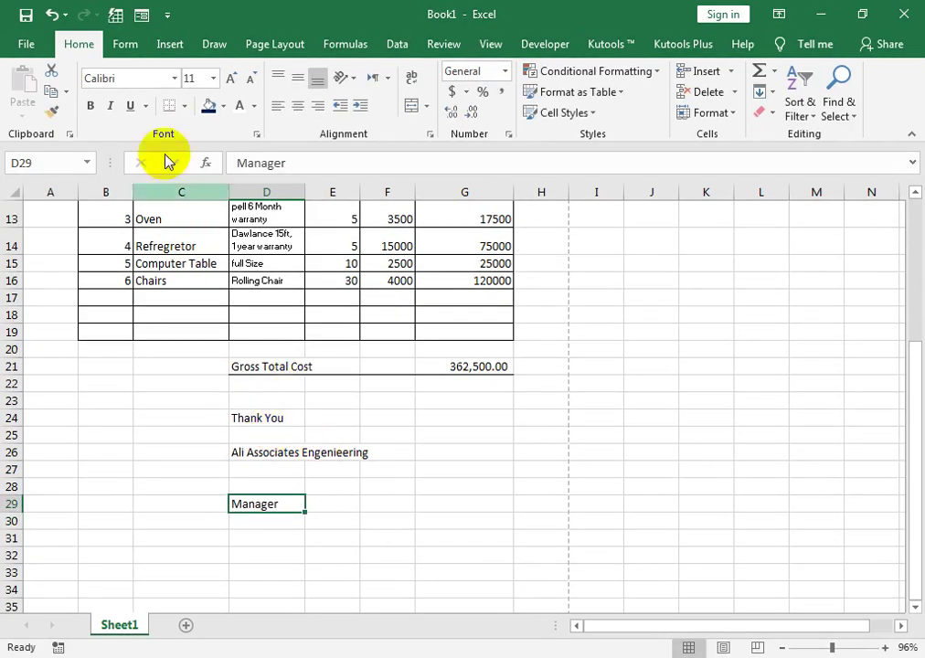
pyautogui.click(25, 44)
pyautogui.click(62, 285)
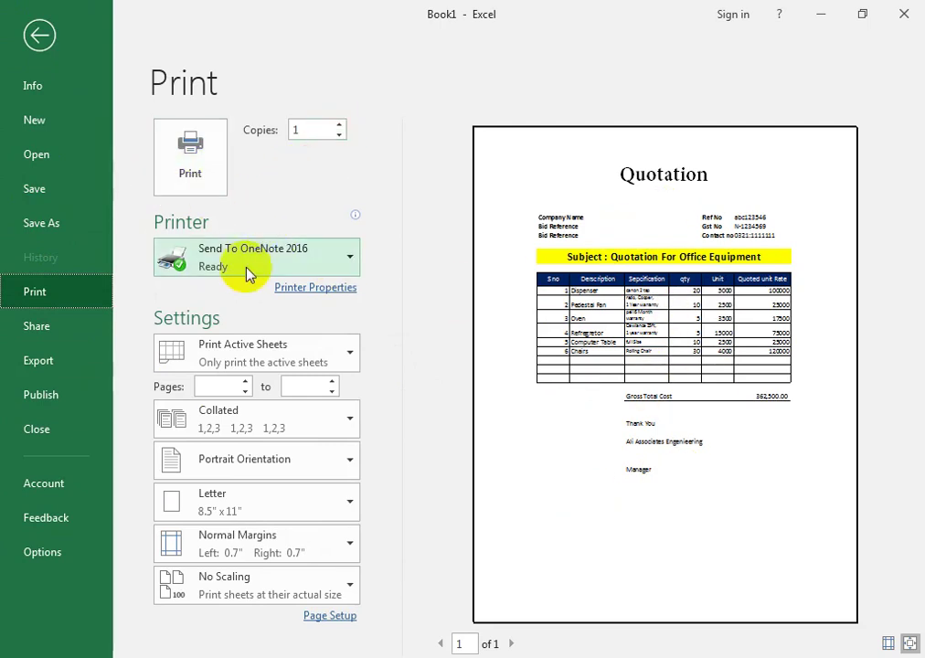
# Close the print preview and return to the top of the quotation worksheet
pyautogui.click(39, 34)
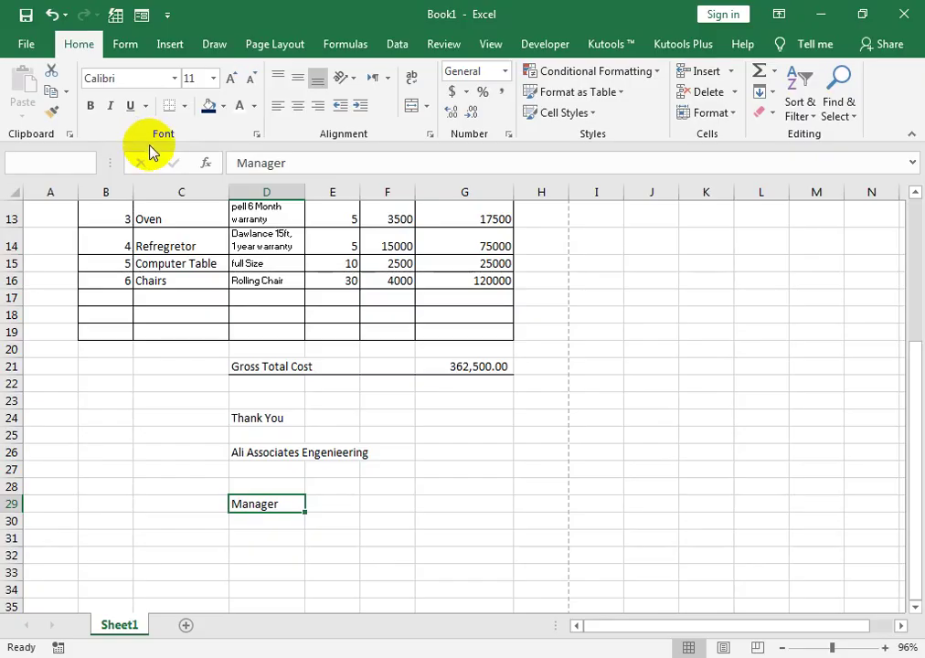
pyautogui.click(302, 327)
pyautogui.scroll(4, 313, 357)
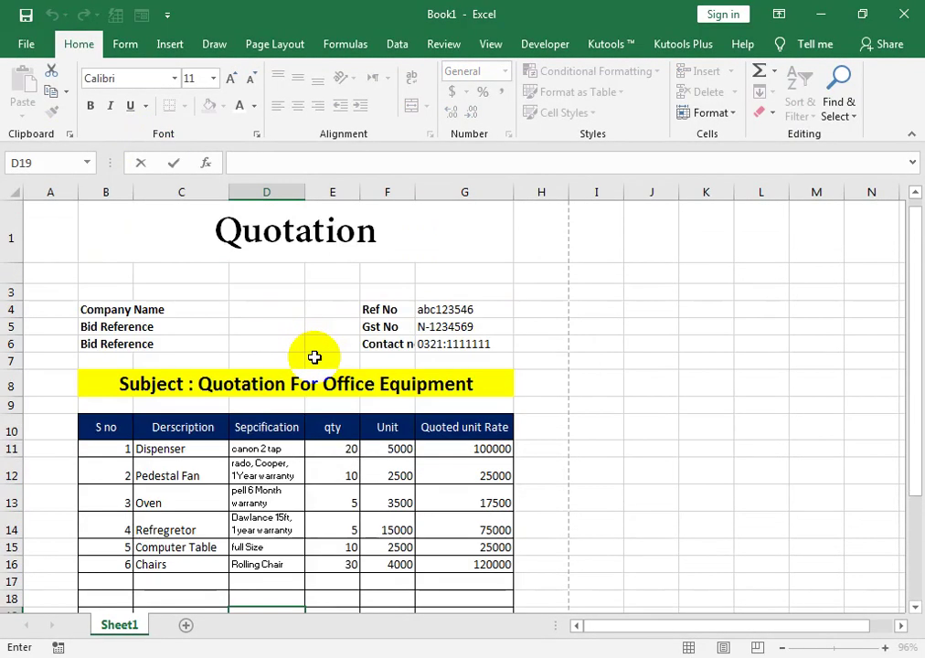
pyautogui.click(341, 557)
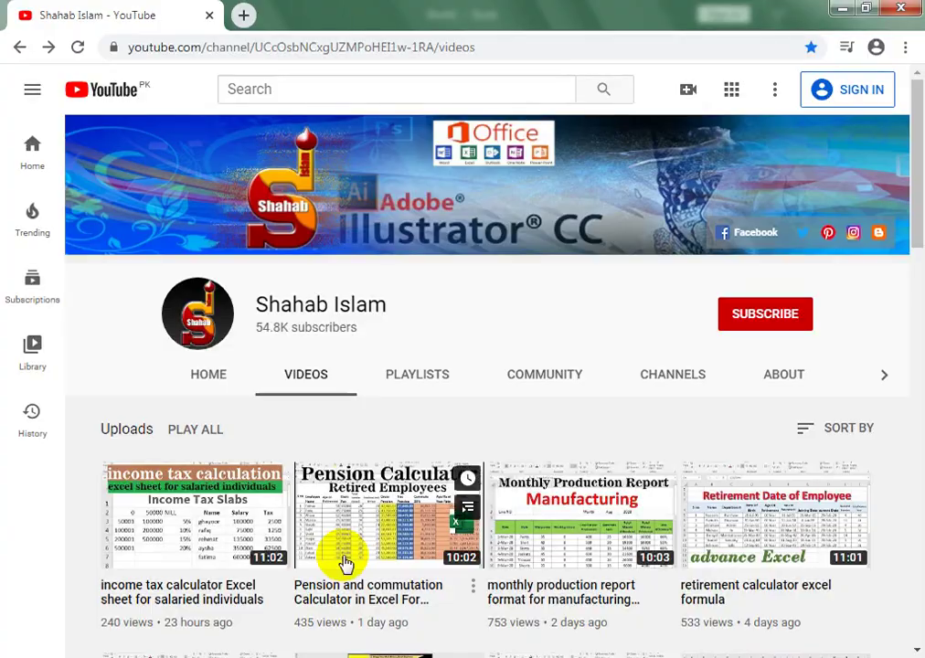